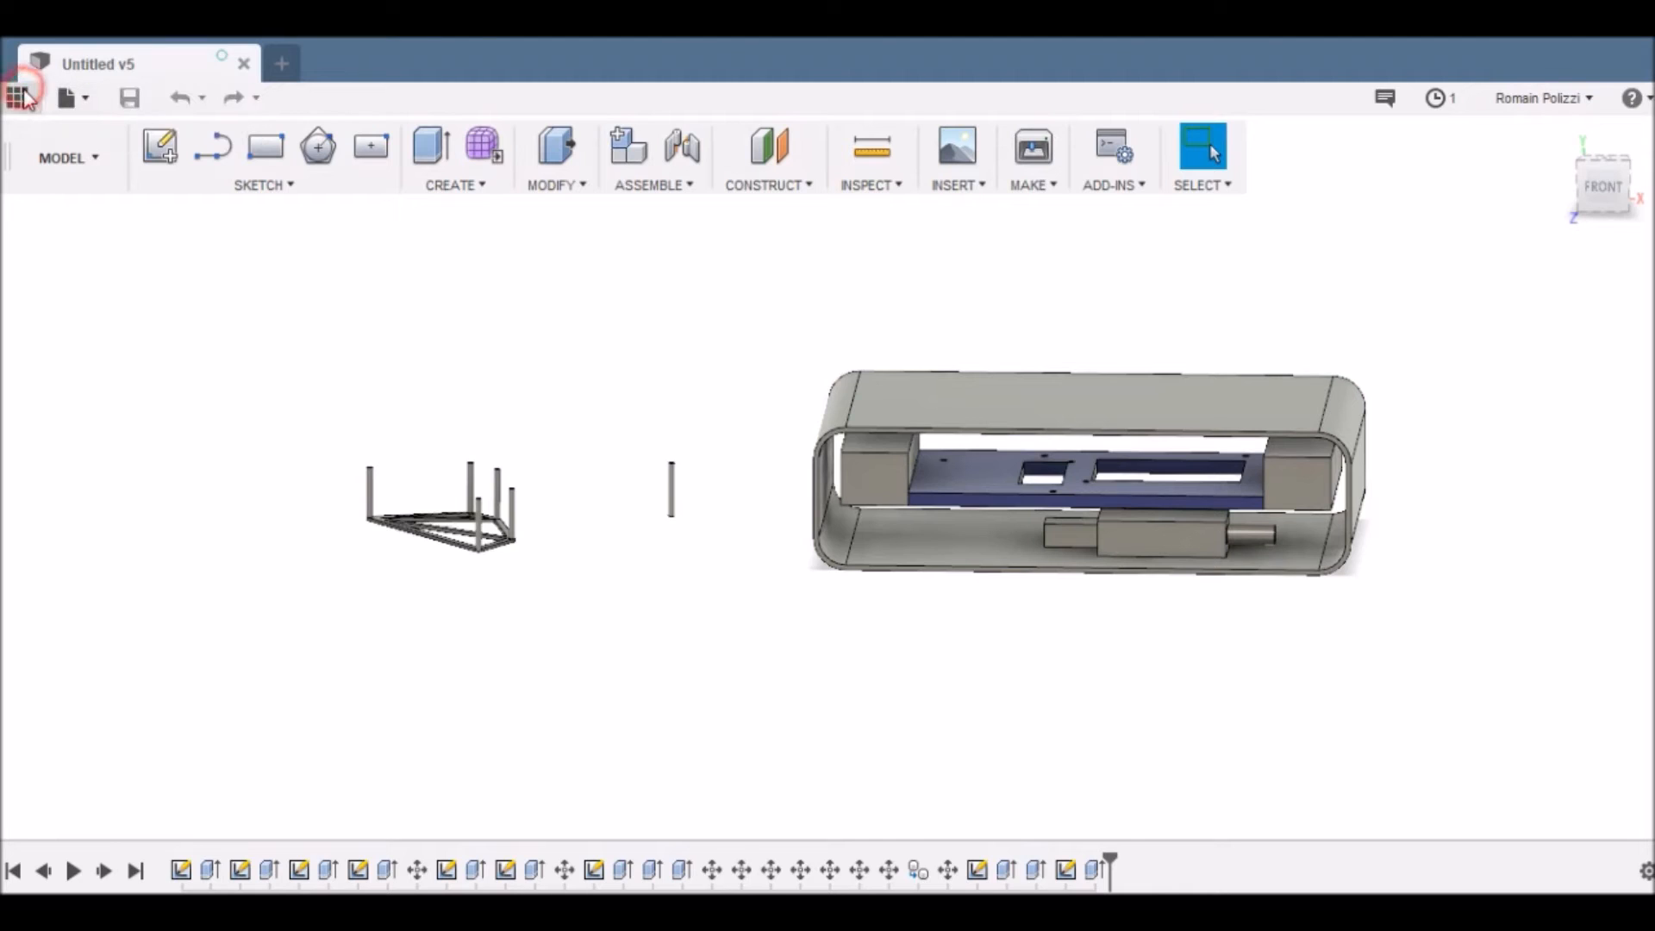
Step: Open the "Panneau extension avant" design from the project's saved files
{"action": "left_click", "coordinate": [27, 96]}
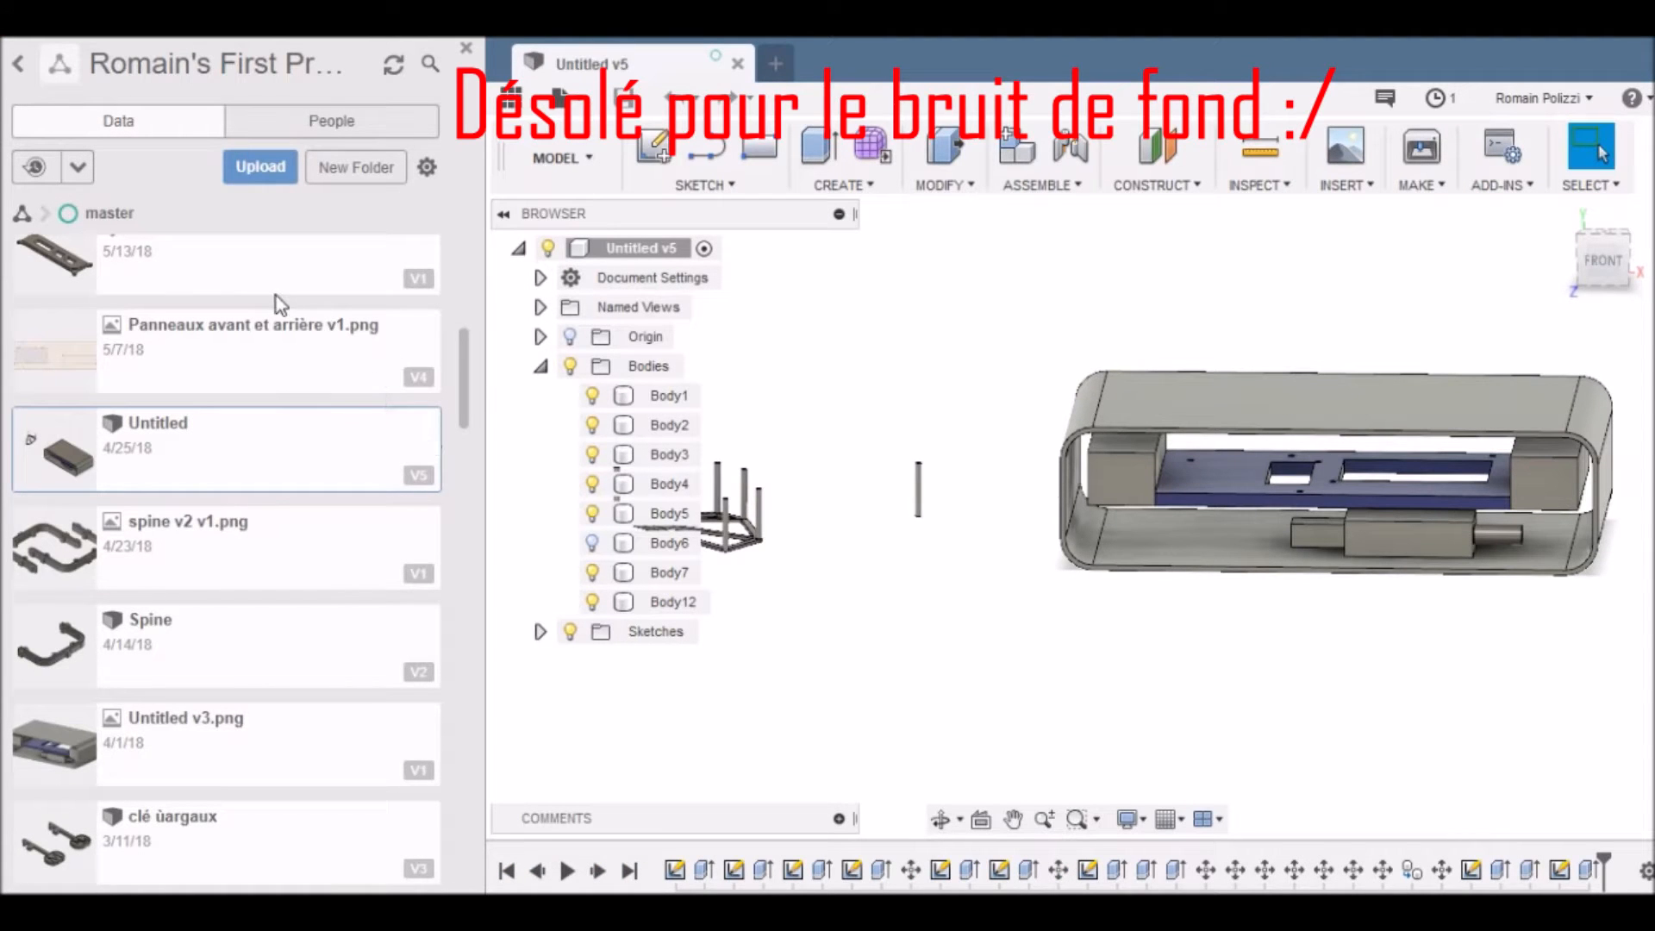
{"action": "scroll", "coordinate": [224, 277], "scroll_direction": "up", "scroll_amount": 4}
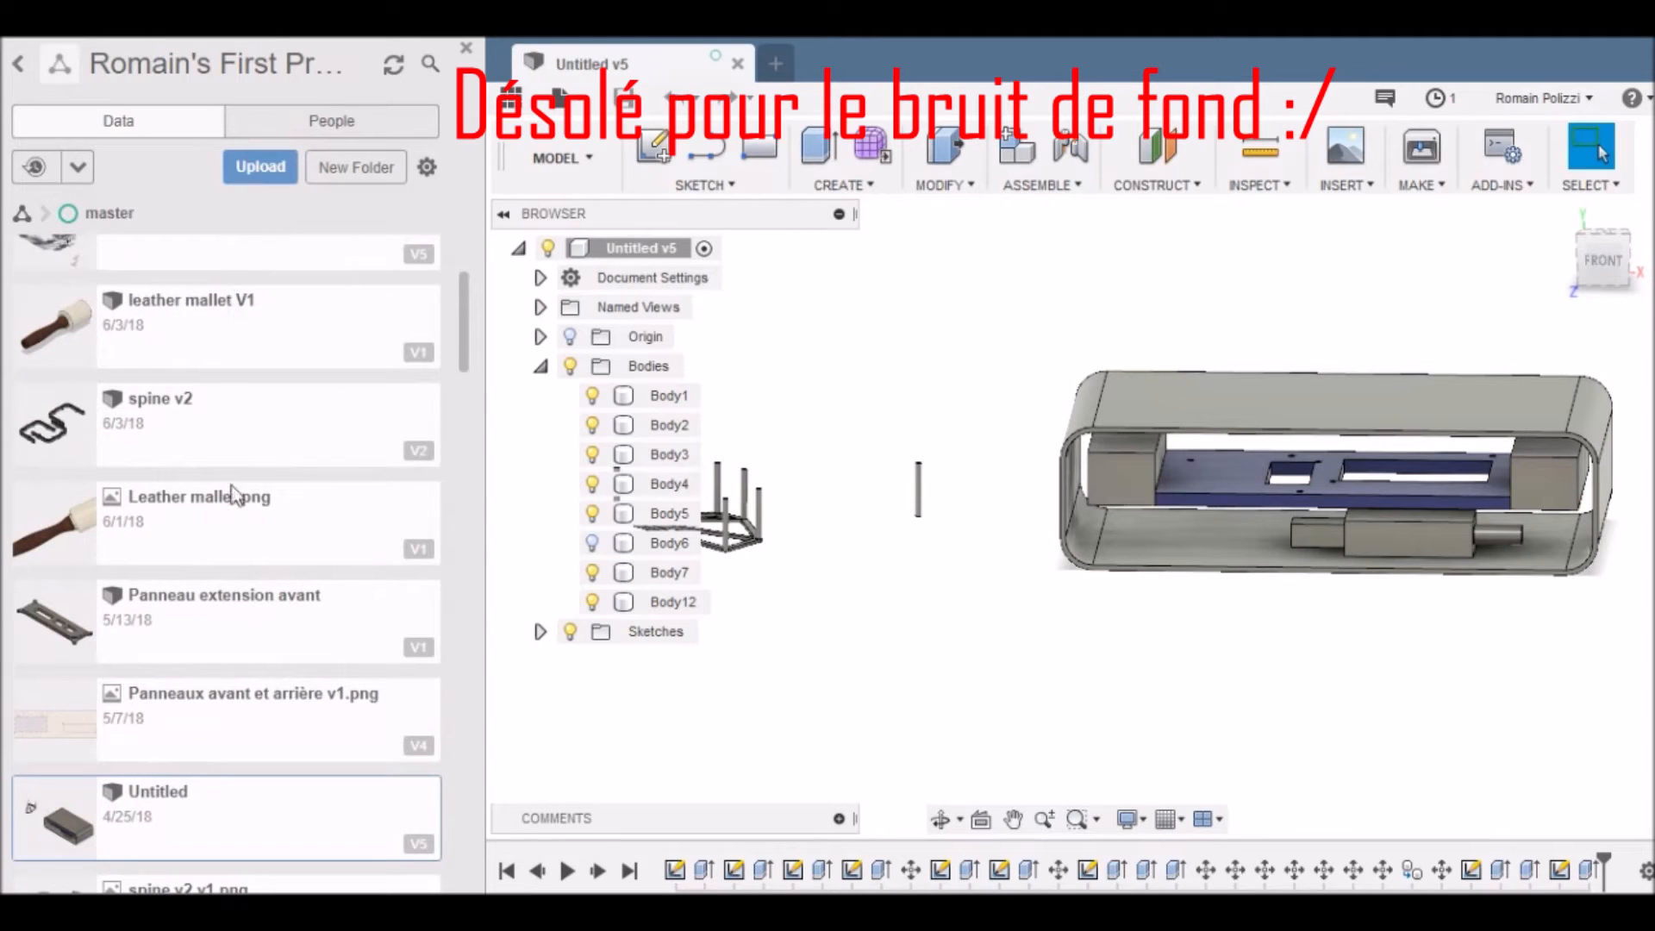
{"action": "double_click", "coordinate": [242, 615]}
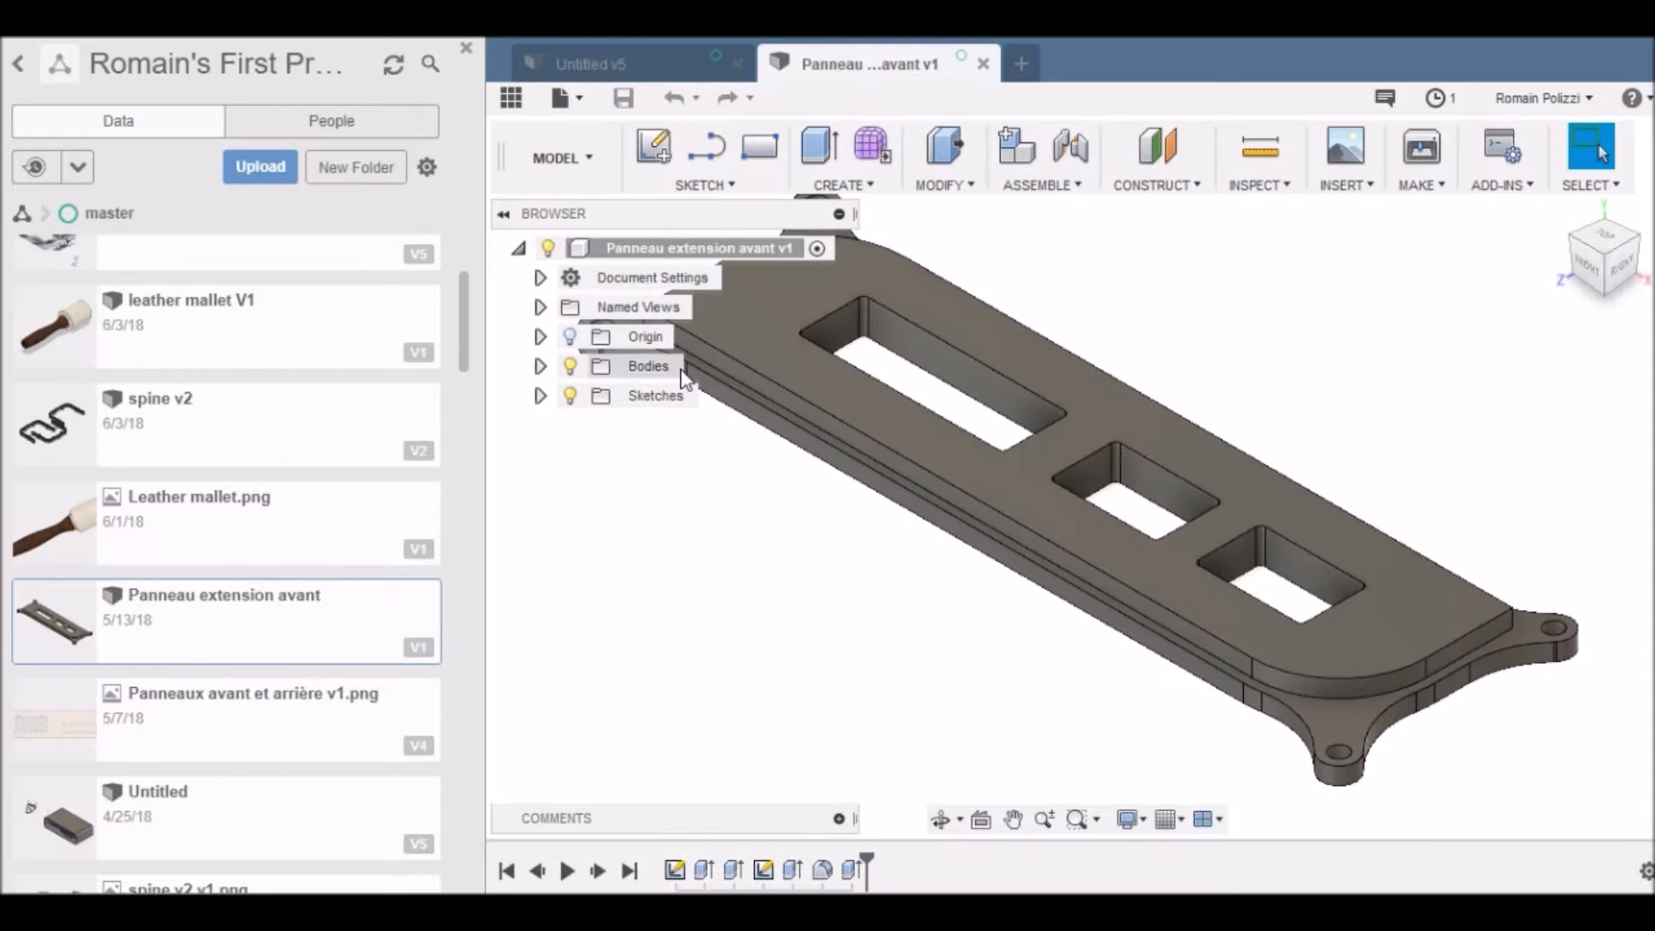
{"action": "left_click", "coordinate": [466, 47]}
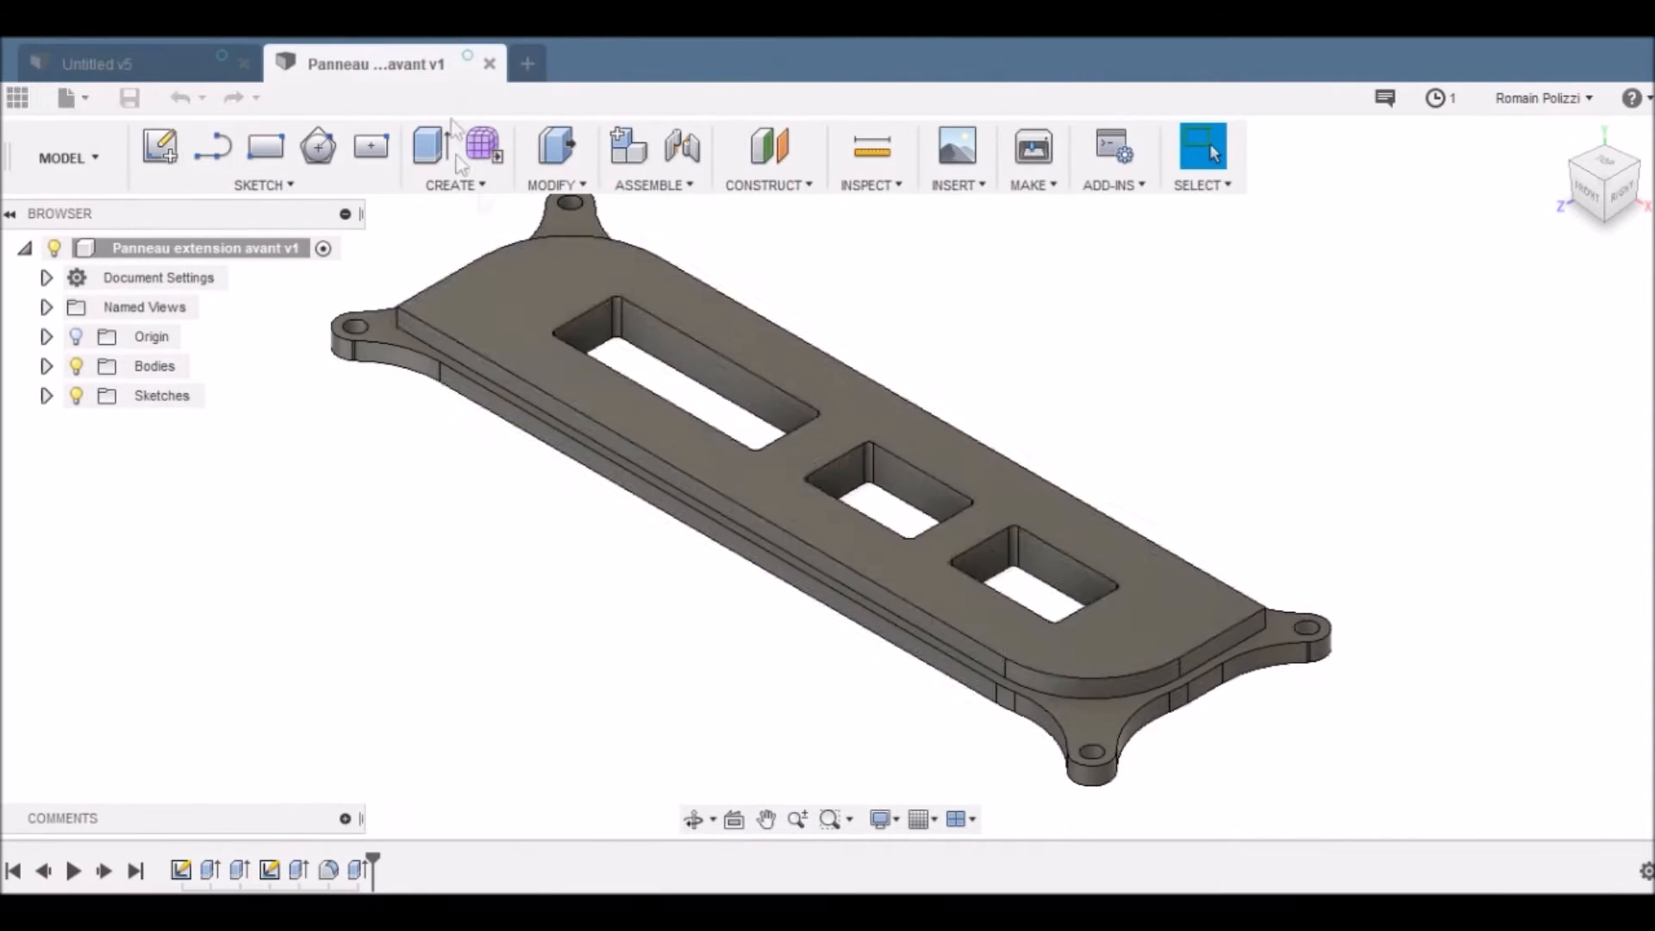
{"action": "scroll", "coordinate": [1156, 466], "scroll_direction": "up", "scroll_amount": 3}
{"action": "left_click", "coordinate": [1603, 163]}
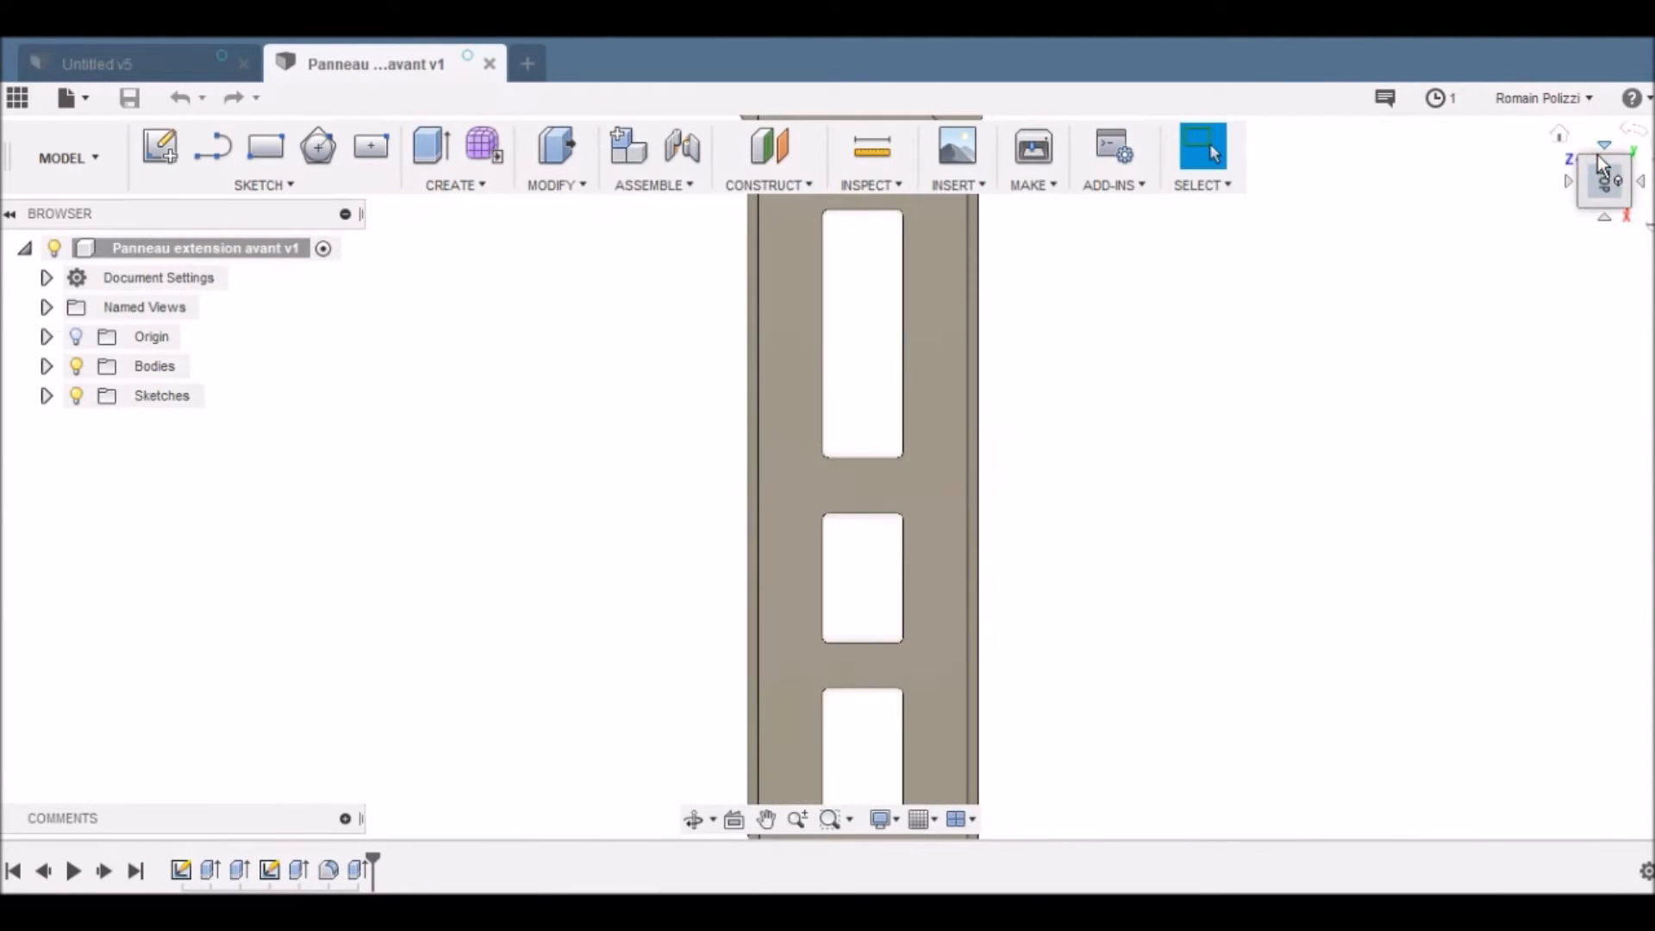
{"action": "left_click", "coordinate": [1618, 134]}
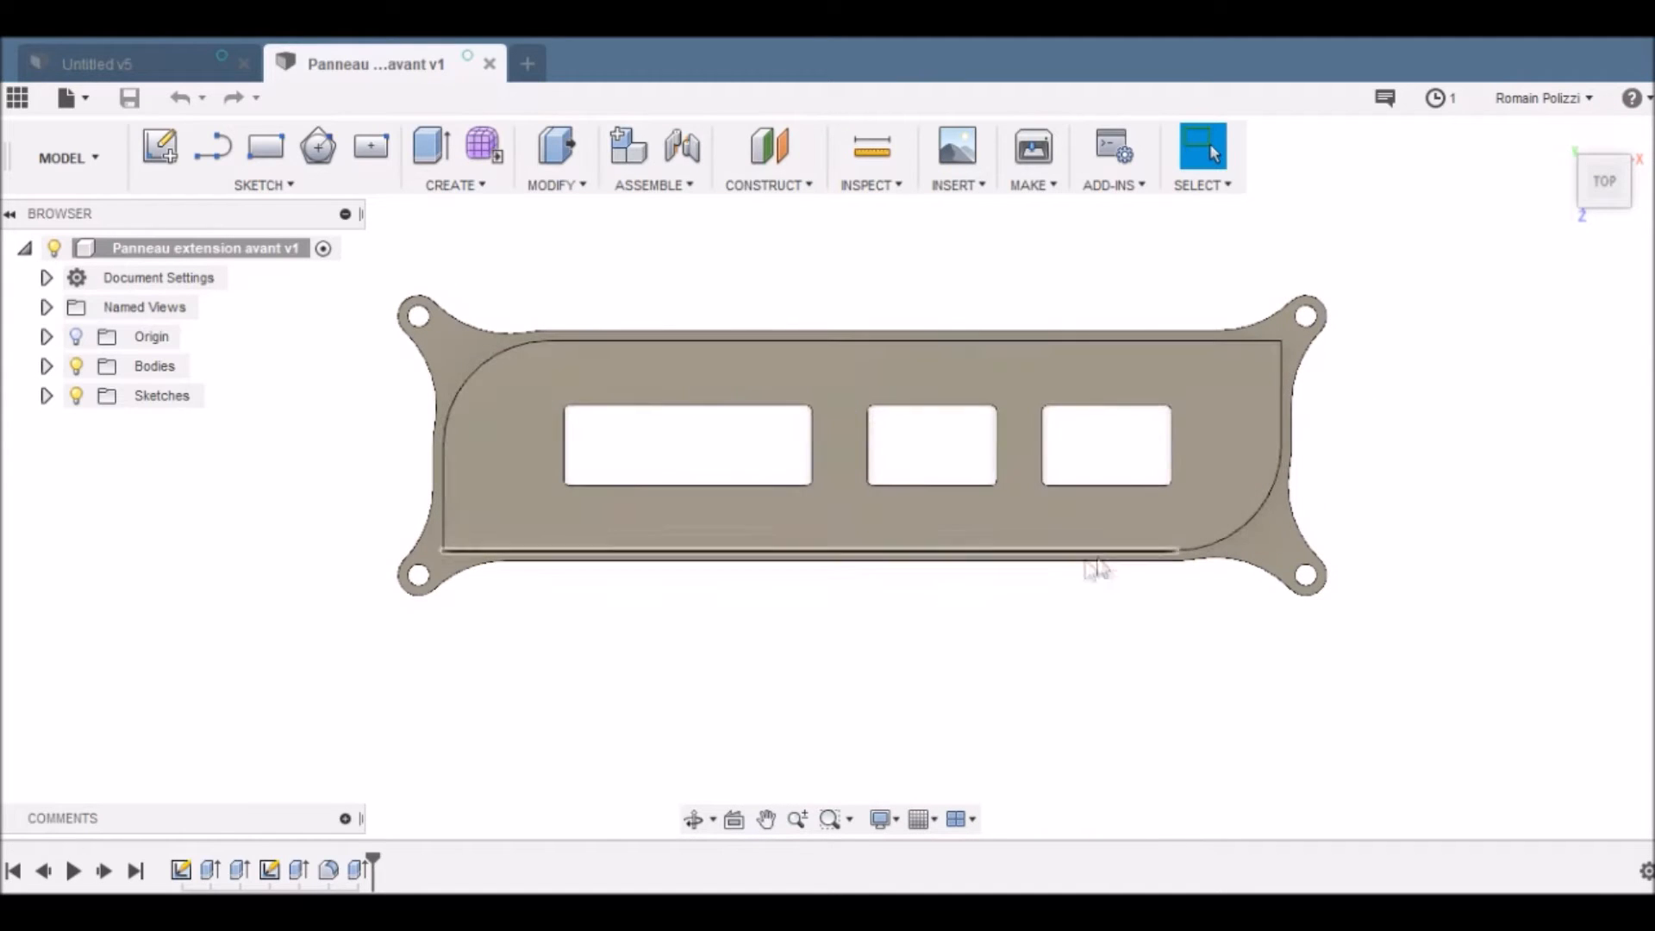
{"action": "right_click", "coordinate": [182, 871]}
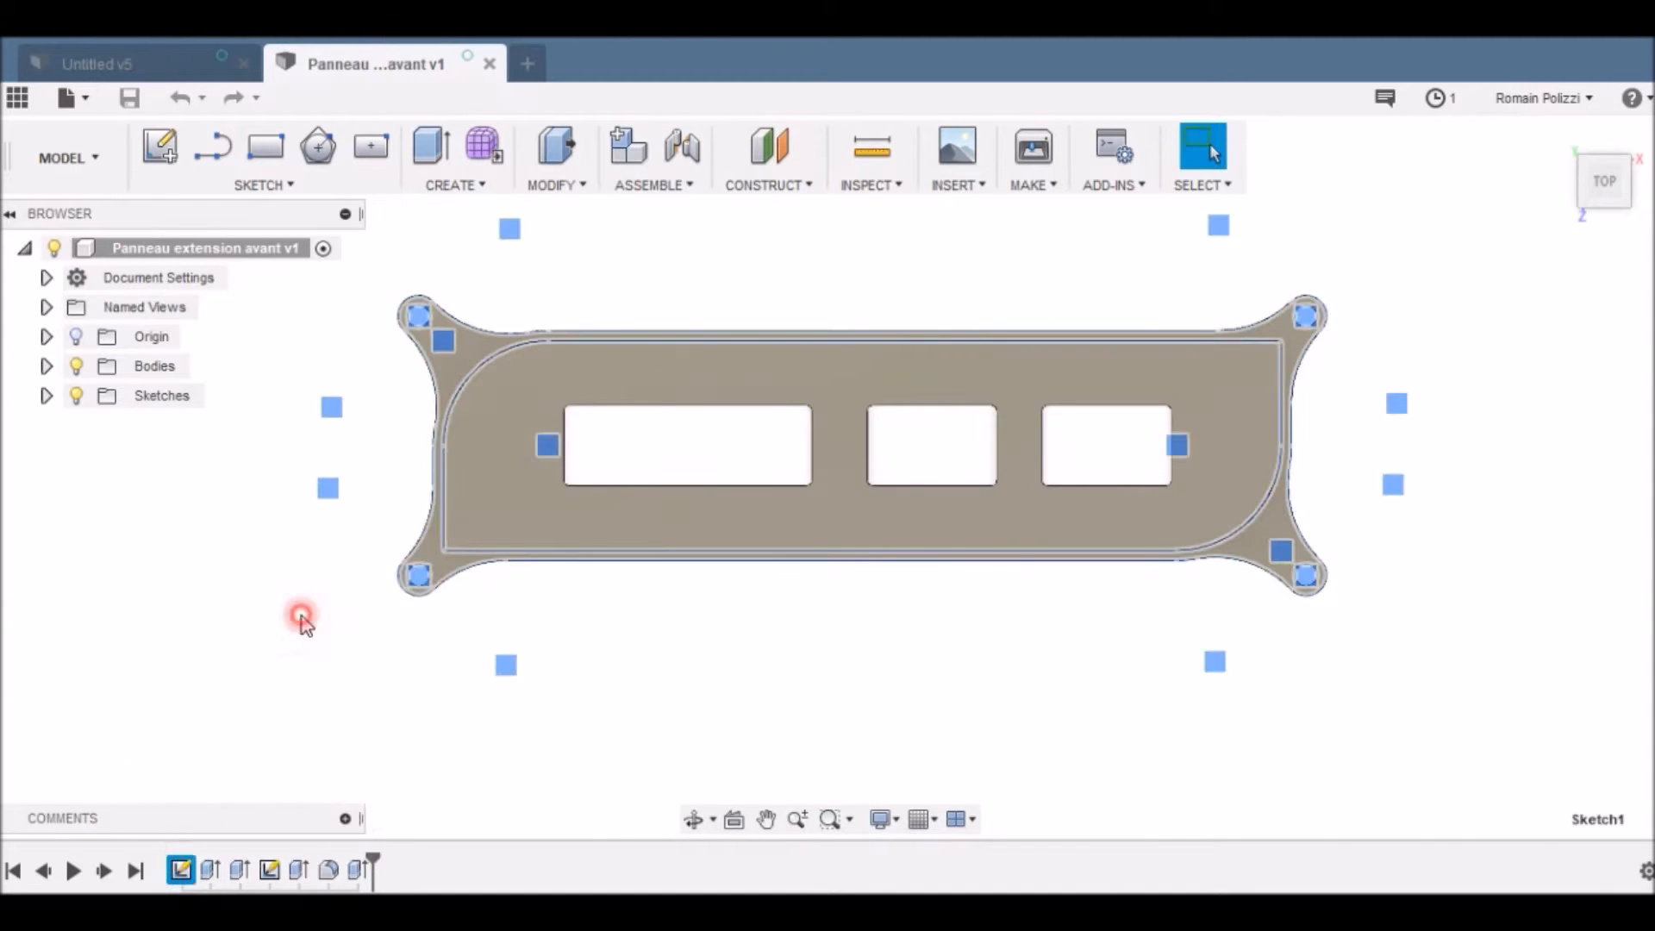
{"action": "left_click", "coordinate": [294, 617]}
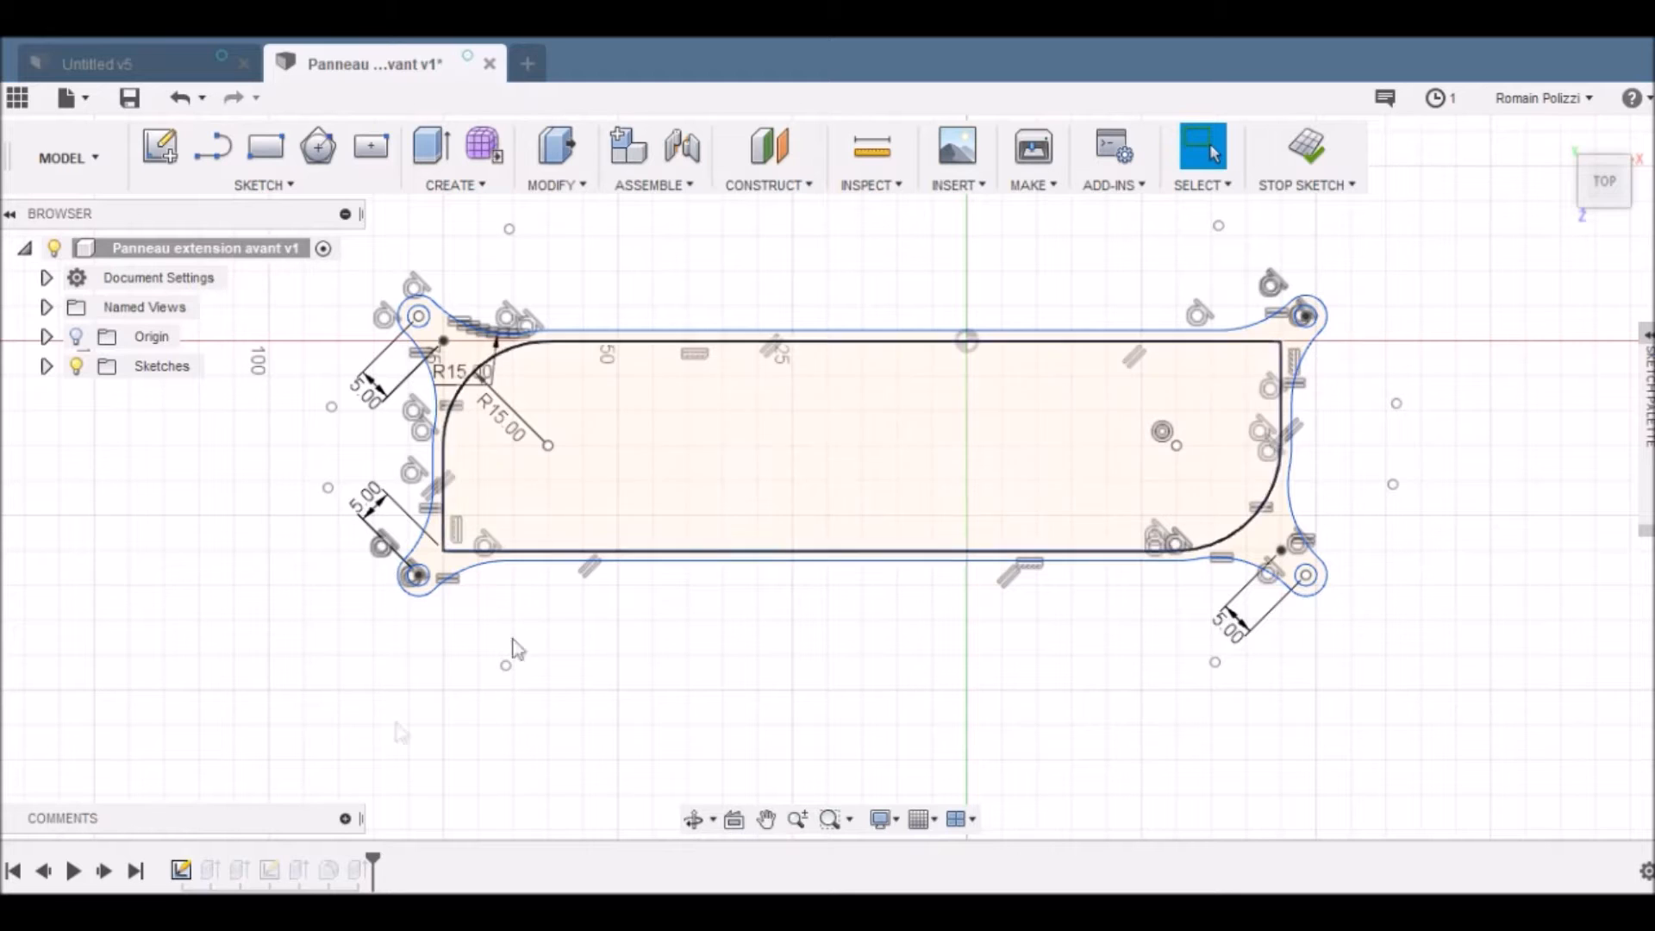
{"action": "left_click", "coordinate": [1308, 148]}
Step: Edit the sketch containing the three rectangular cutouts and set the rightmost rectangle's height to 5.6 mm
{"action": "right_click", "coordinate": [269, 871]}
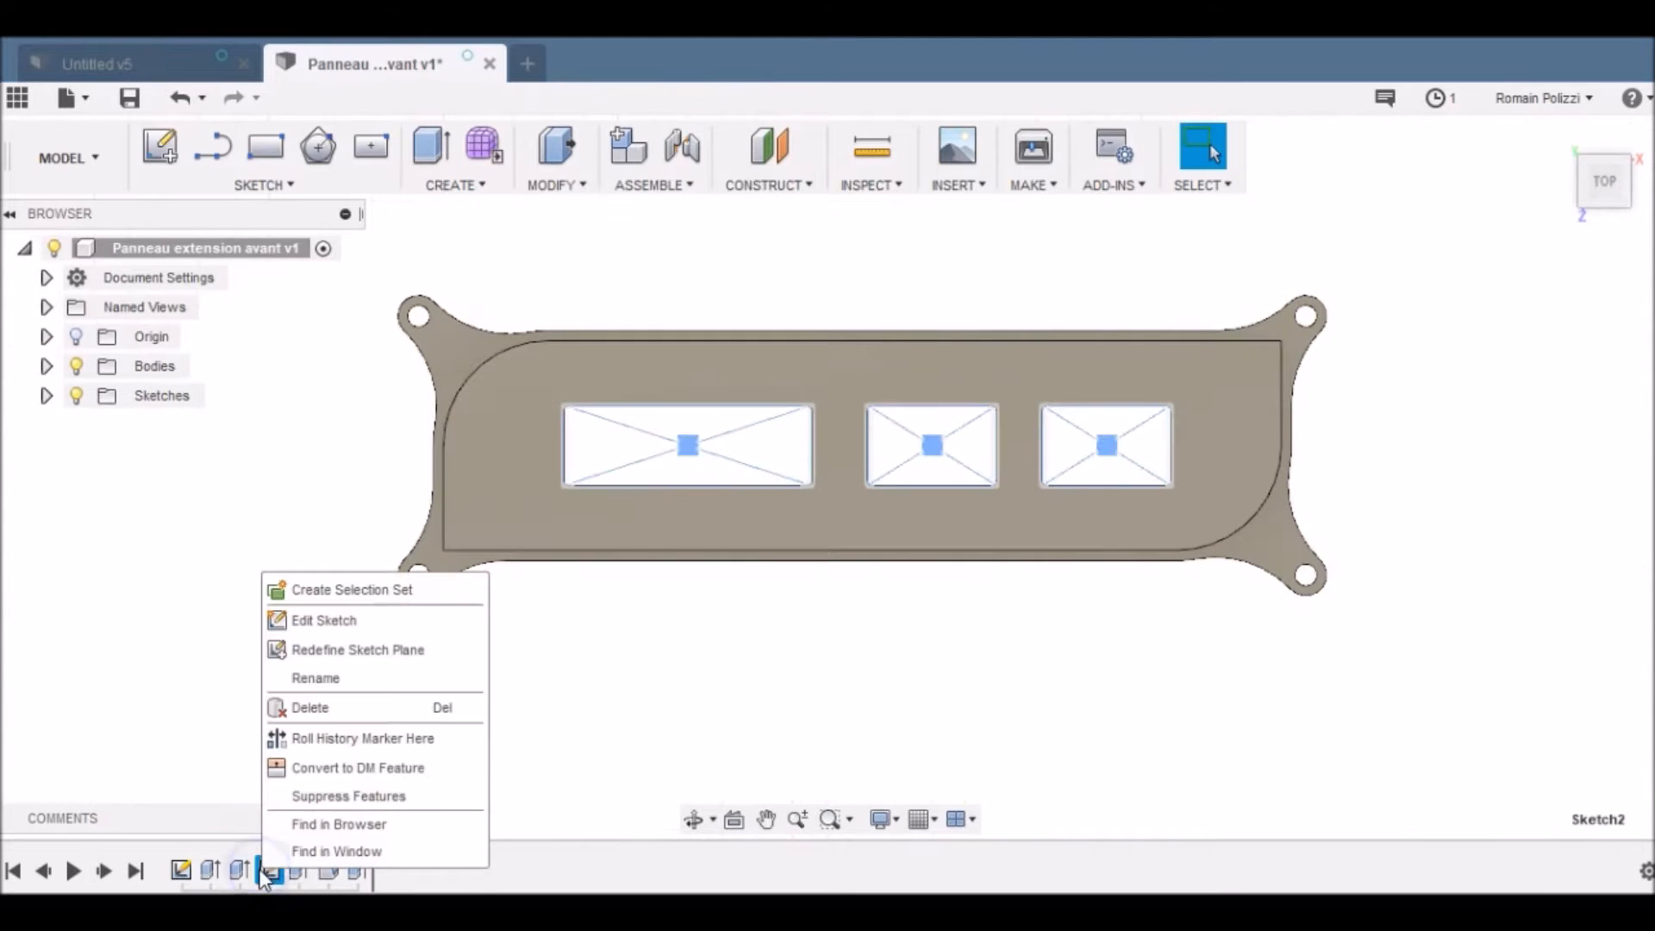
{"action": "left_click", "coordinate": [386, 620]}
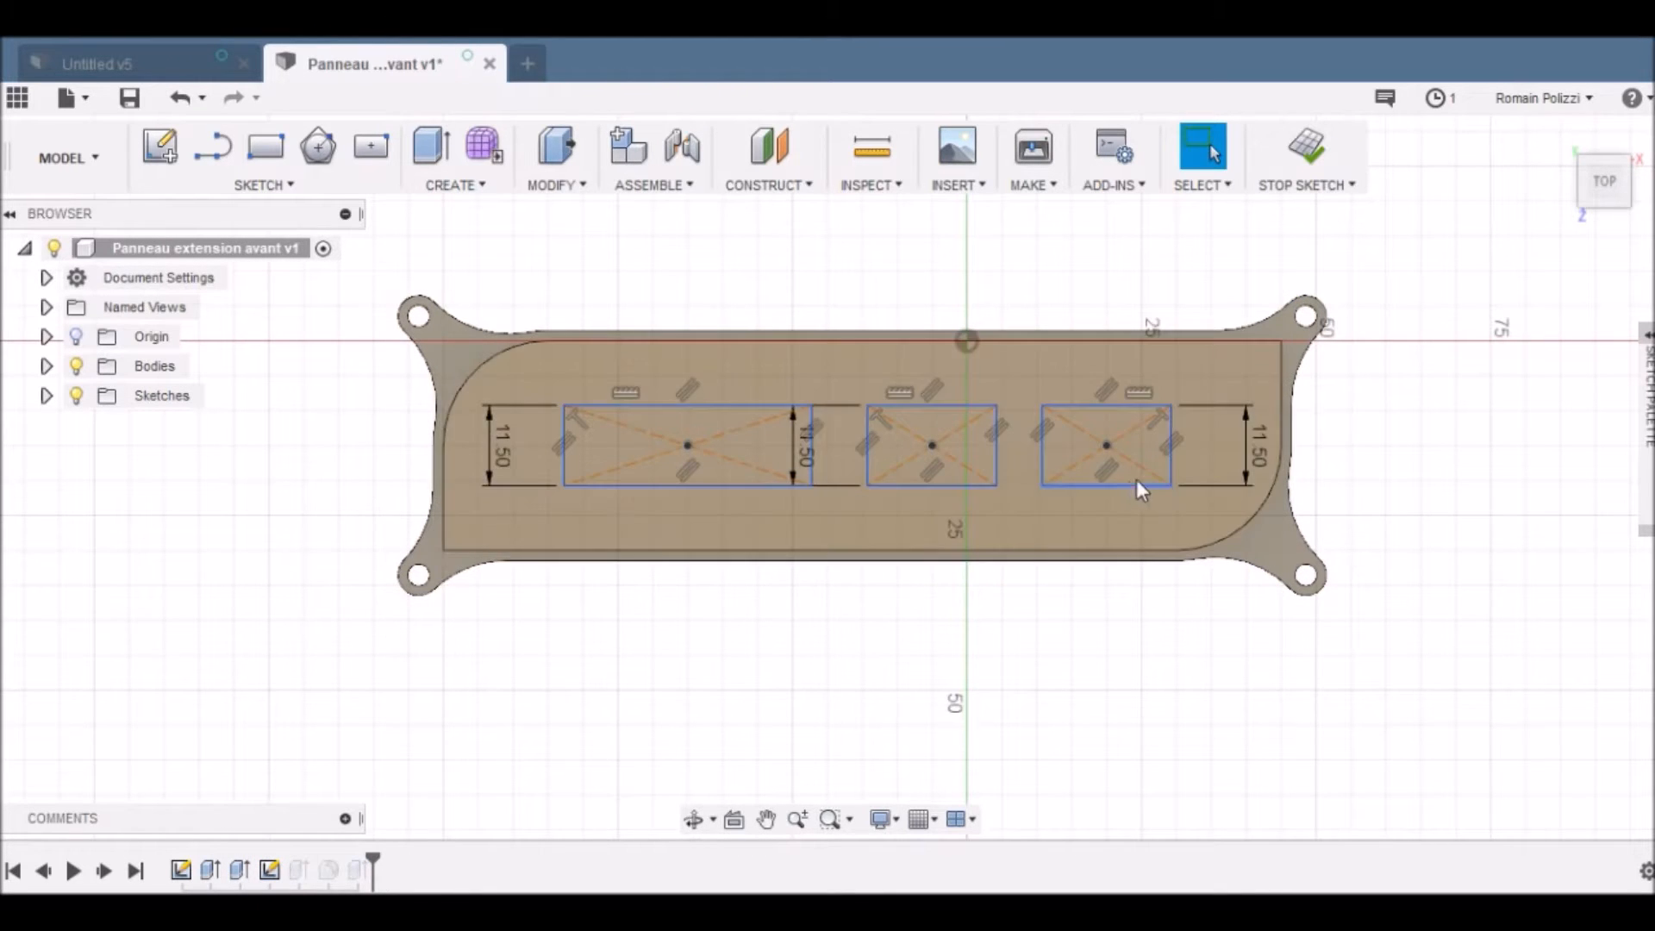
{"action": "double_click", "coordinate": [1265, 438]}
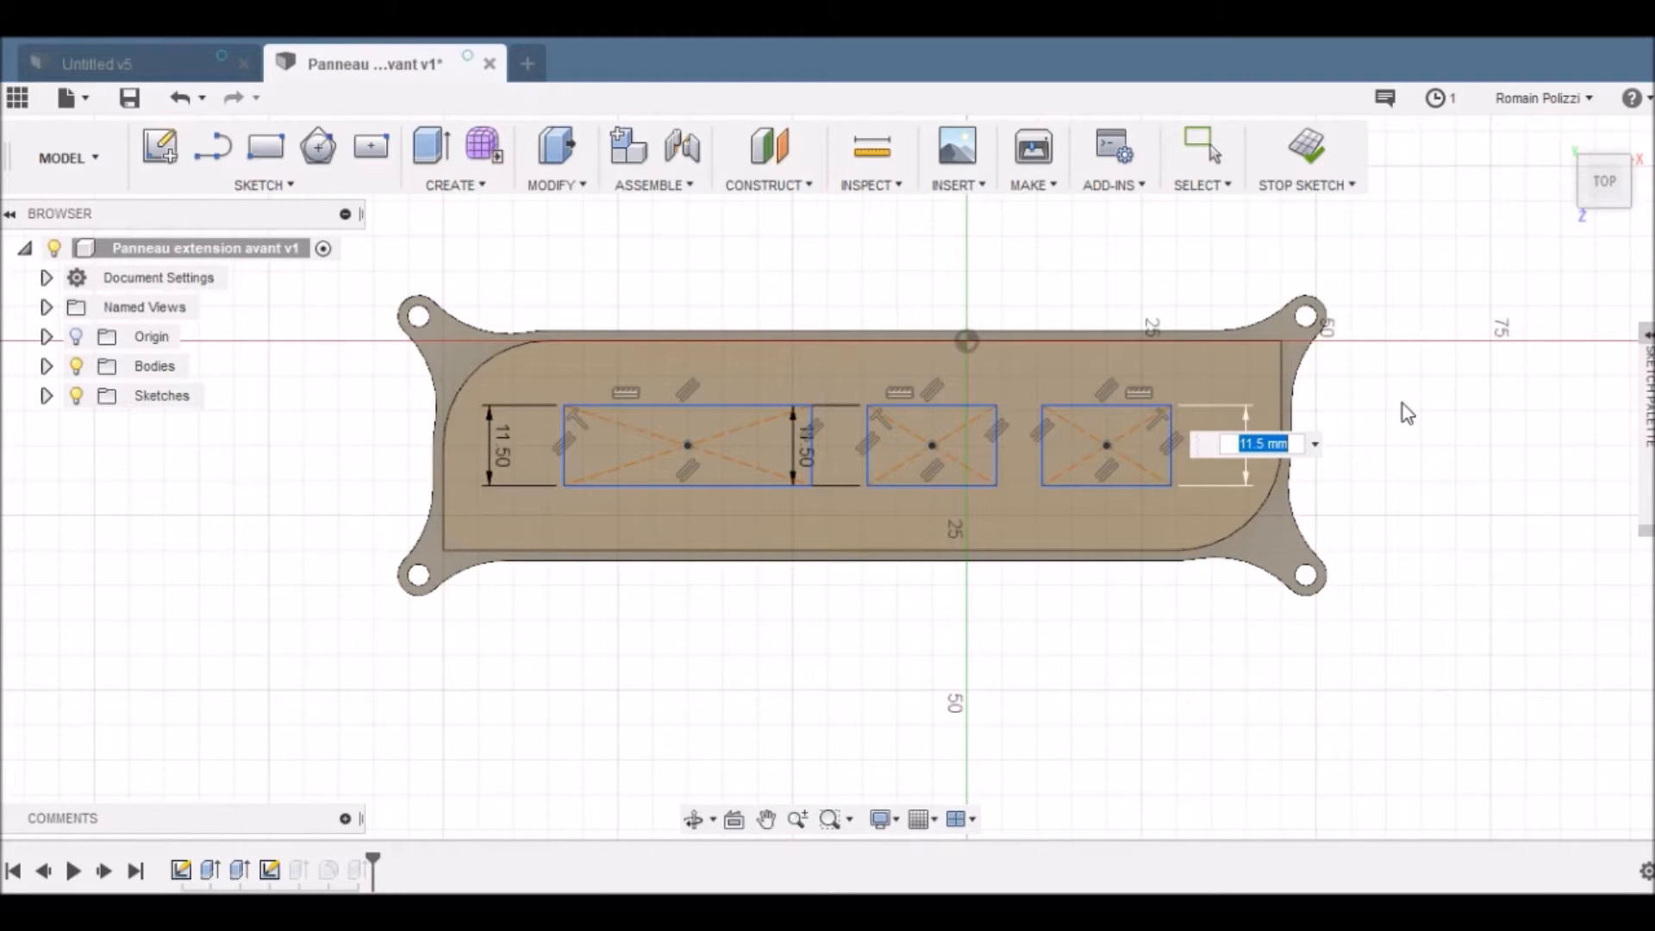
{"action": "type", "text": "15"}
{"action": "key", "text": "Return"}
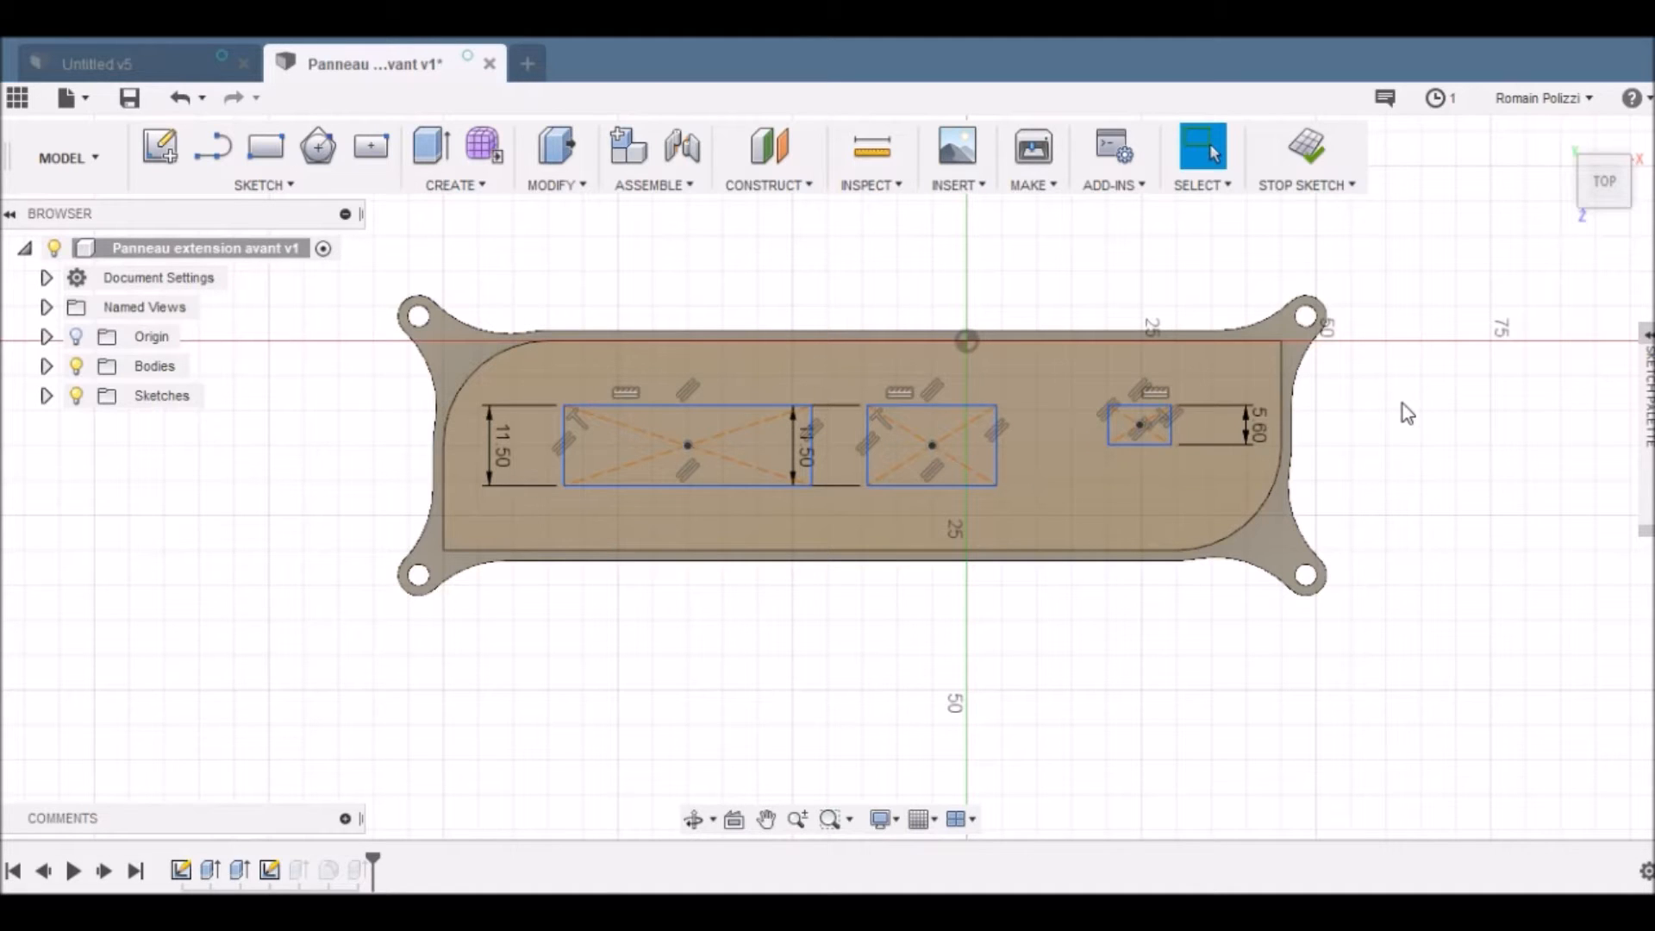
Step: Dimension the rightmost rectangle's width at 13.2 mm
{"action": "left_click", "coordinate": [1134, 443]}
{"action": "right_click", "coordinate": [1134, 443]}
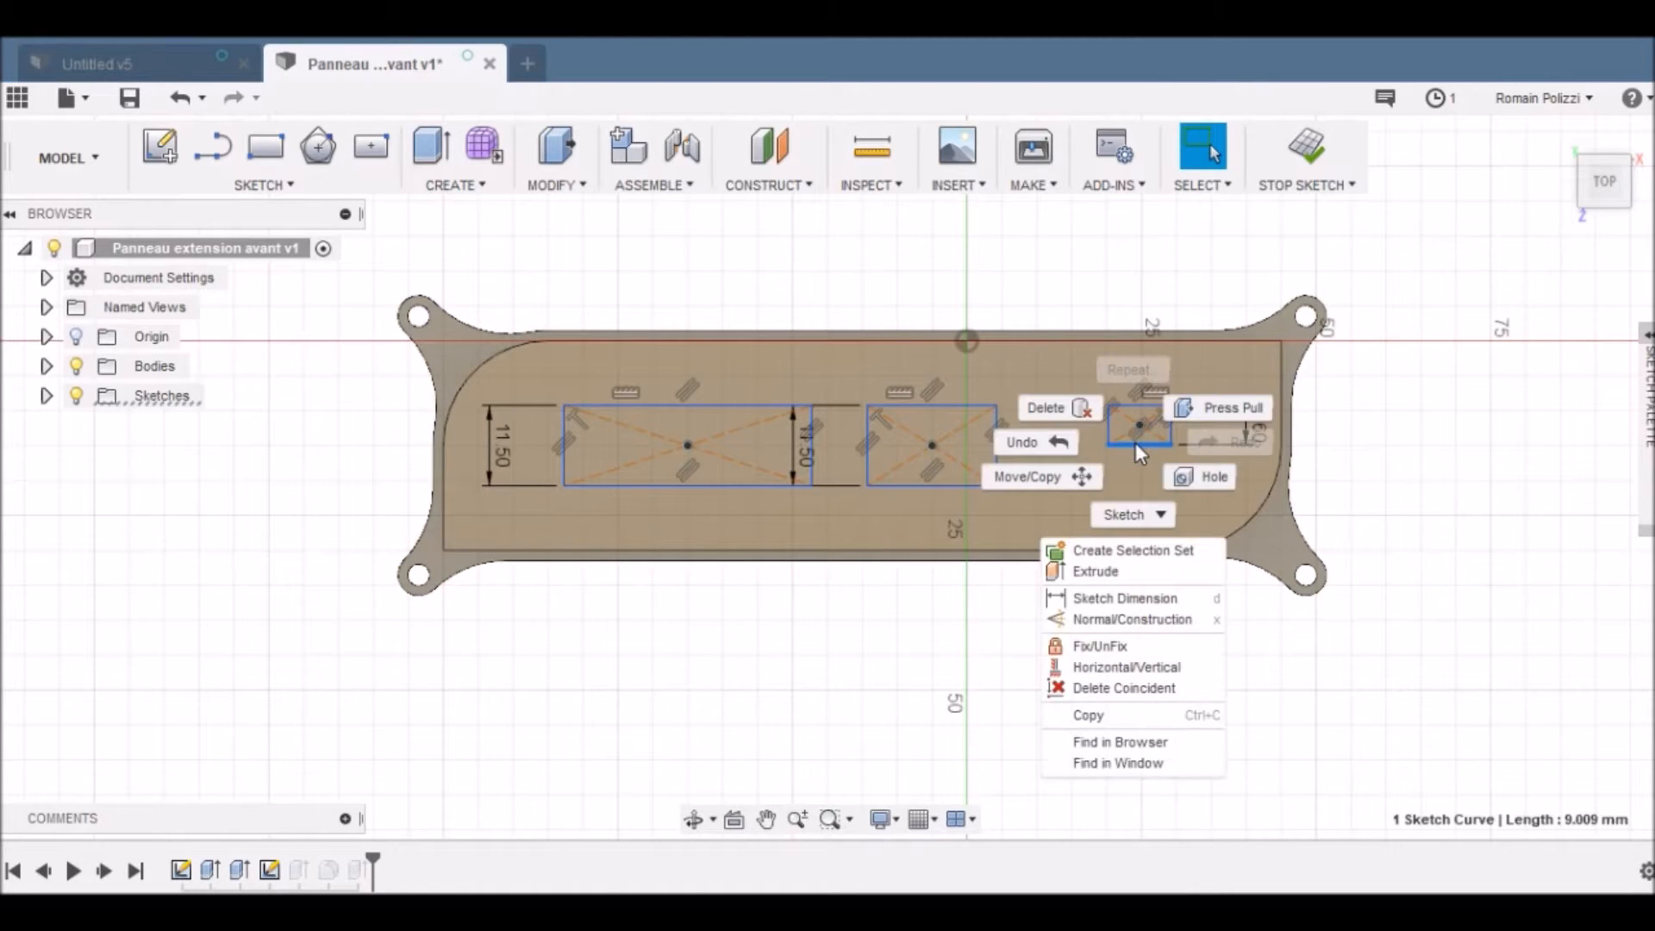
{"action": "left_click", "coordinate": [1135, 442]}
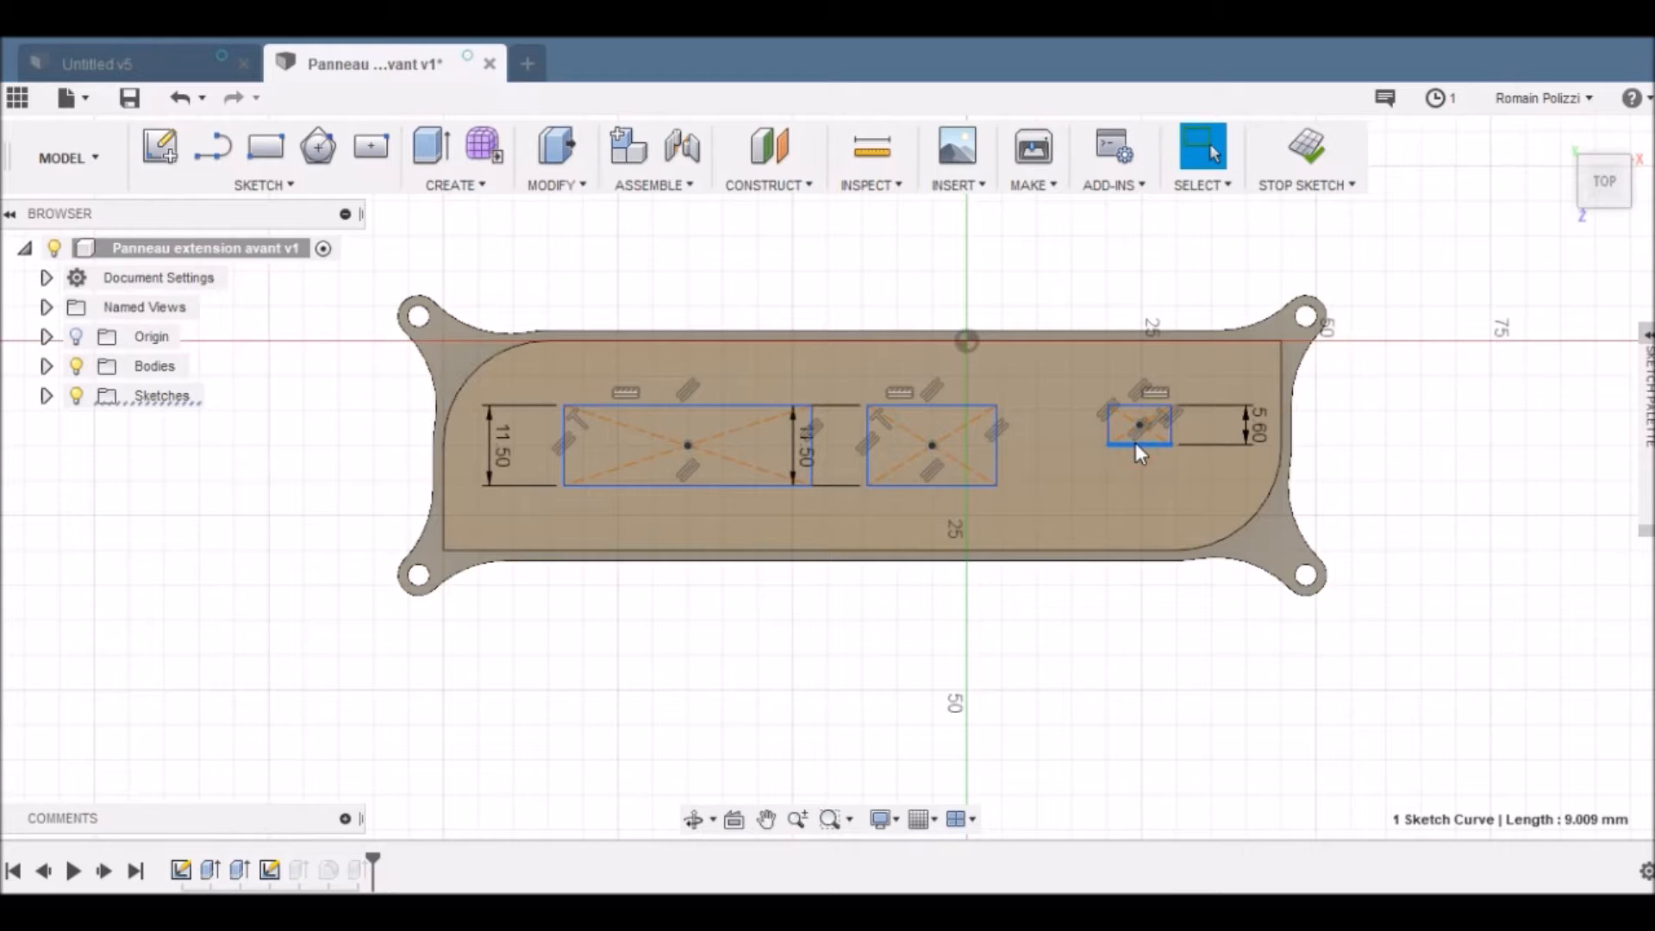
{"action": "key", "text": "d"}
{"action": "left_click", "coordinate": [1135, 439]}
{"action": "left_click", "coordinate": [1146, 442]}
{"action": "type", "text": "13"}
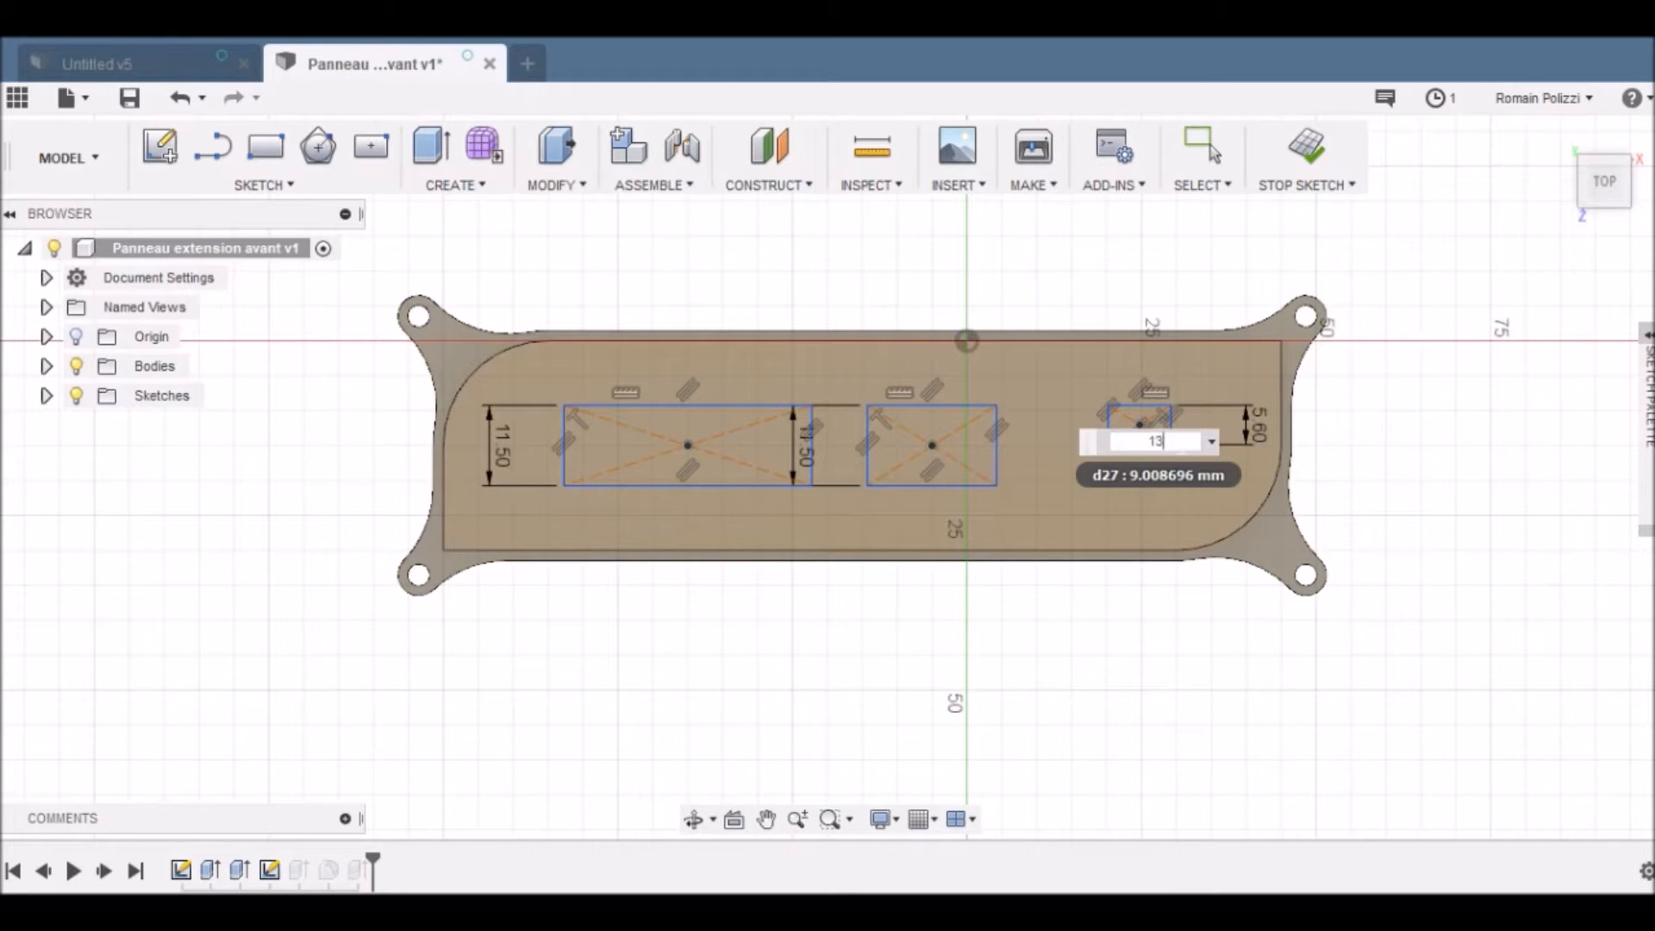
{"action": "type", "text": ".2"}
{"action": "key", "text": "Return"}
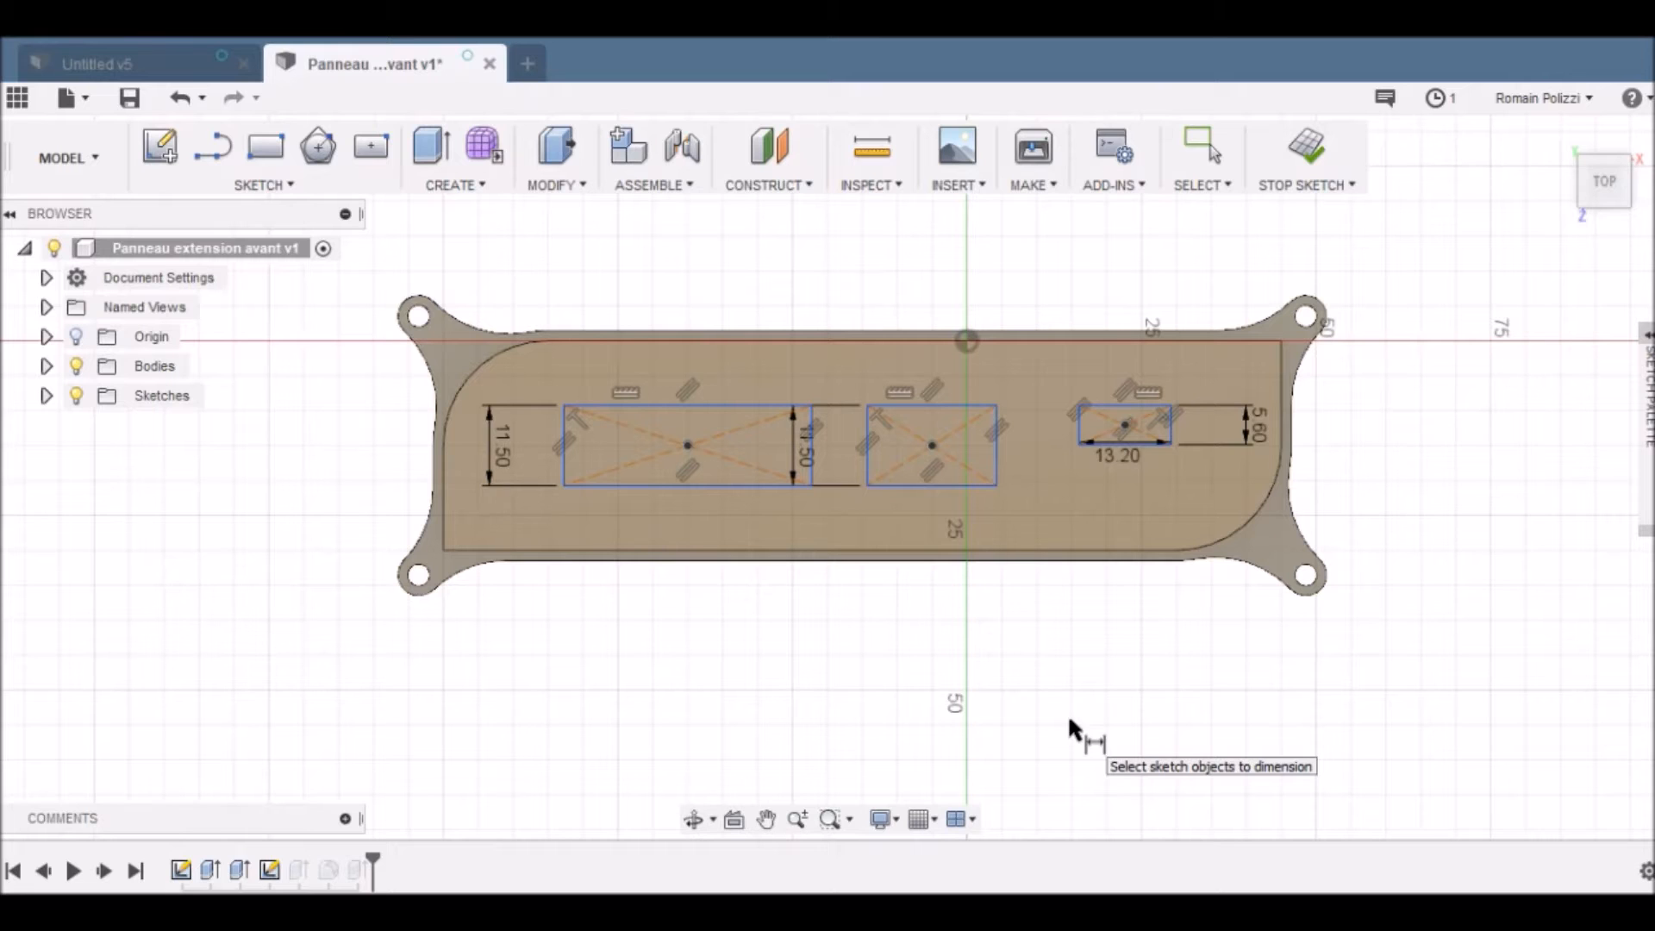
{"action": "key", "text": "Escape"}
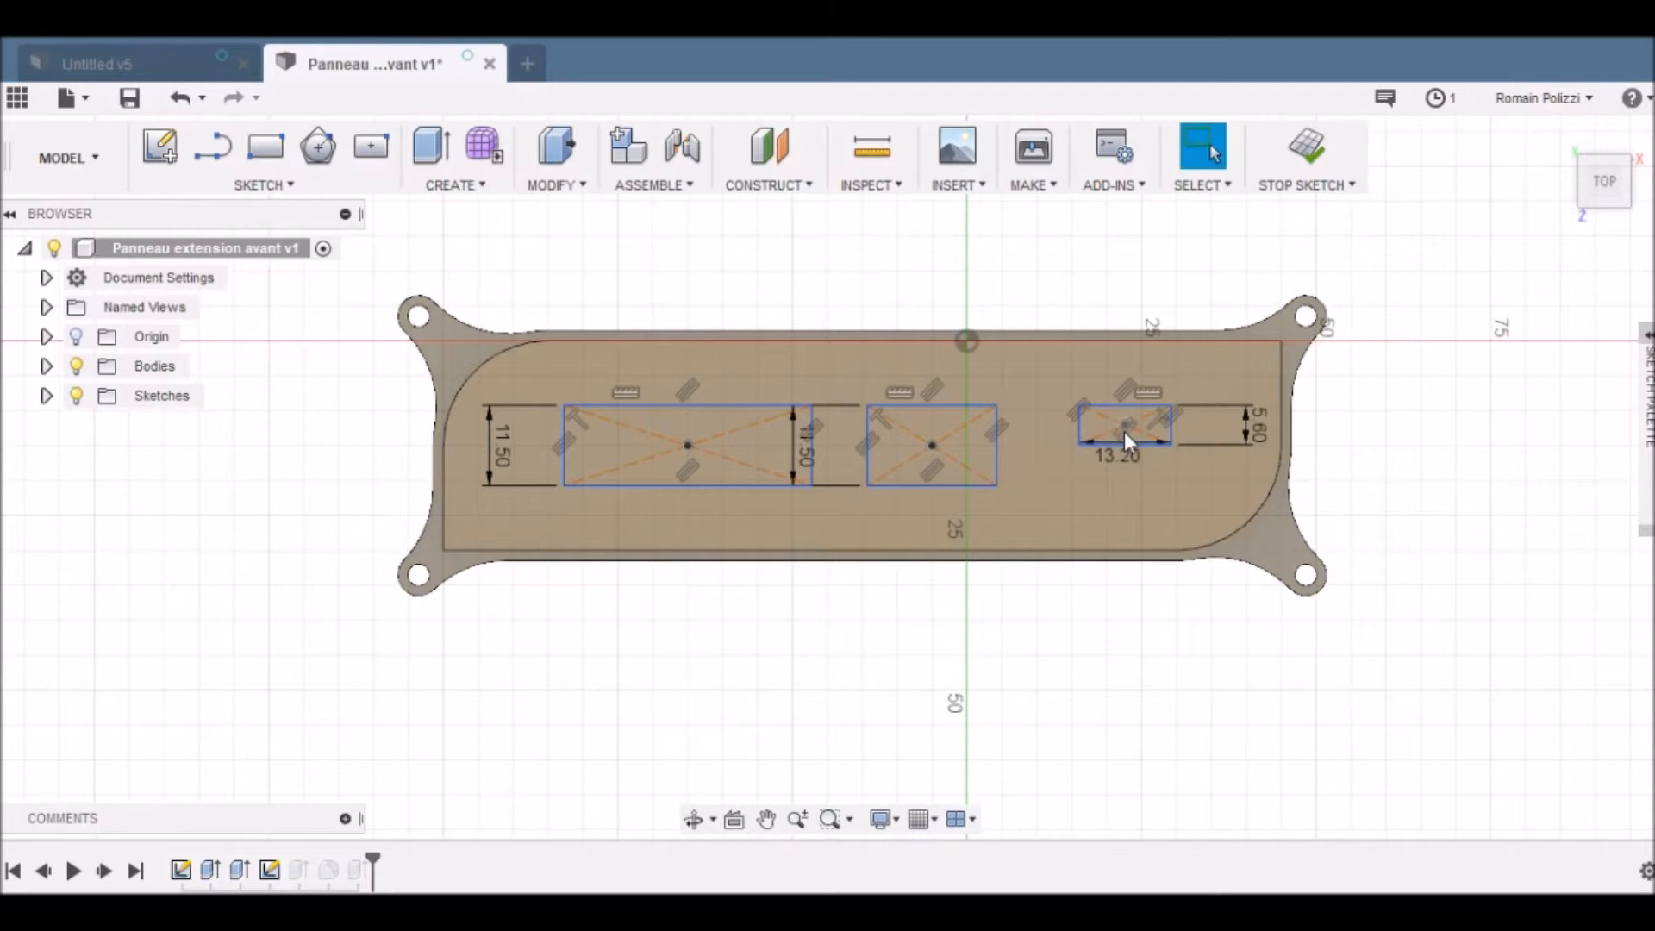
Step: Move the rightmost rectangle 2.375 mm along Y
{"action": "left_click_drag", "start_coordinate": [1072, 386], "coordinate": [1217, 472]}
{"action": "key", "text": "m"}
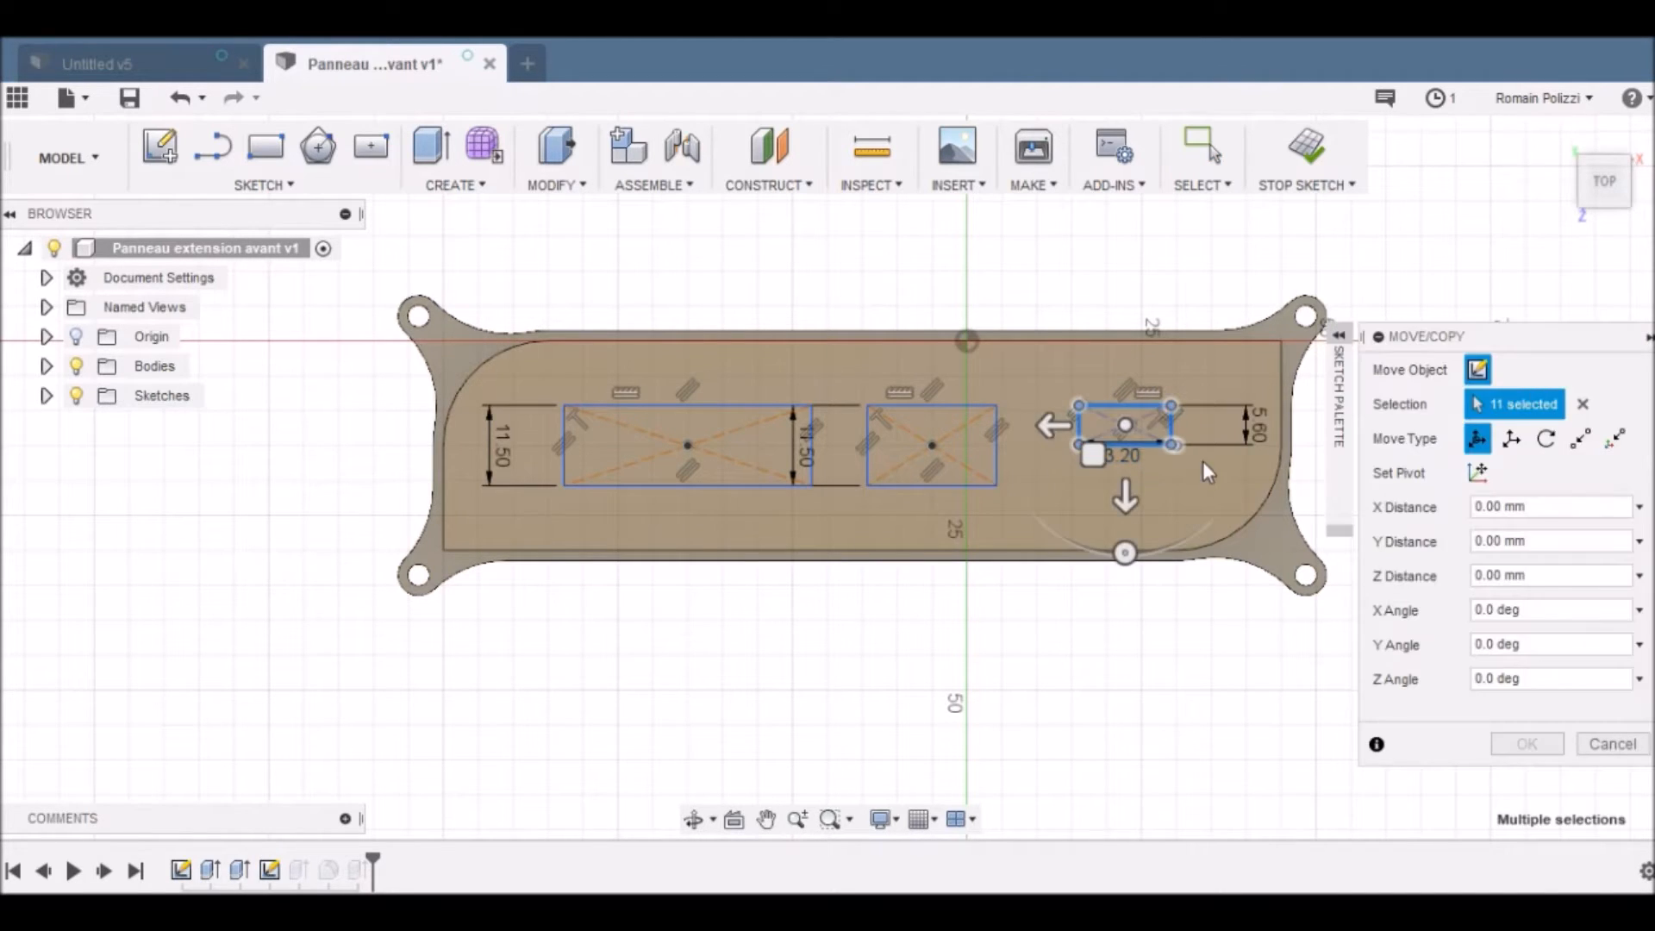
{"action": "left_click", "coordinate": [1123, 495]}
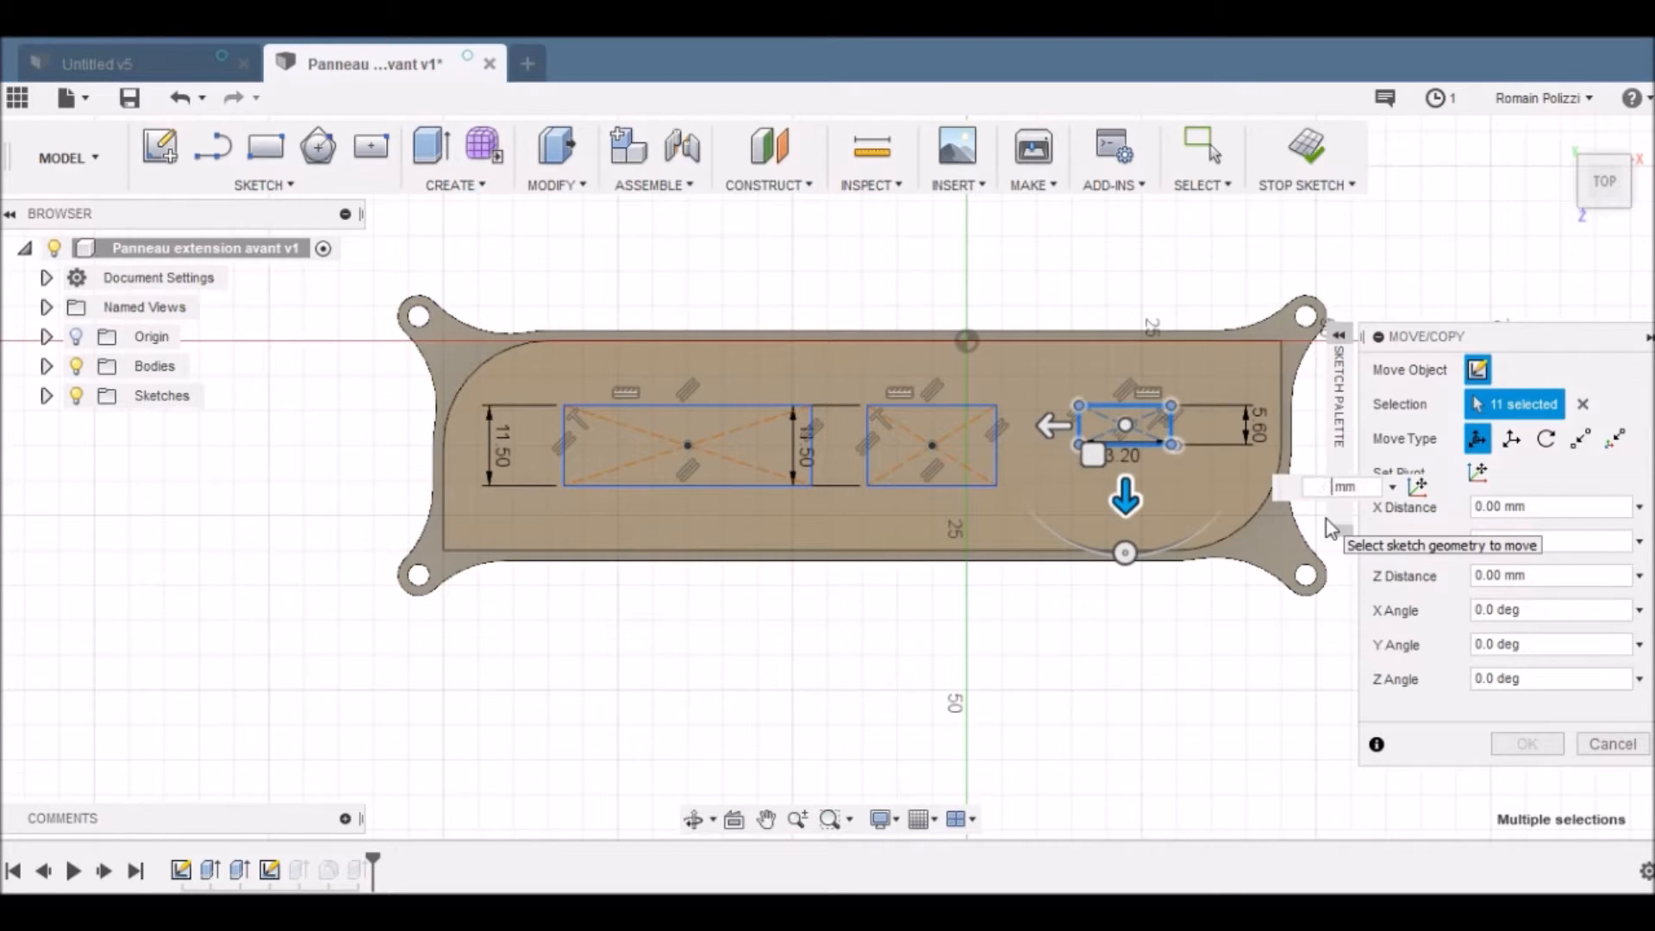
{"action": "type", "text": "5.75"}
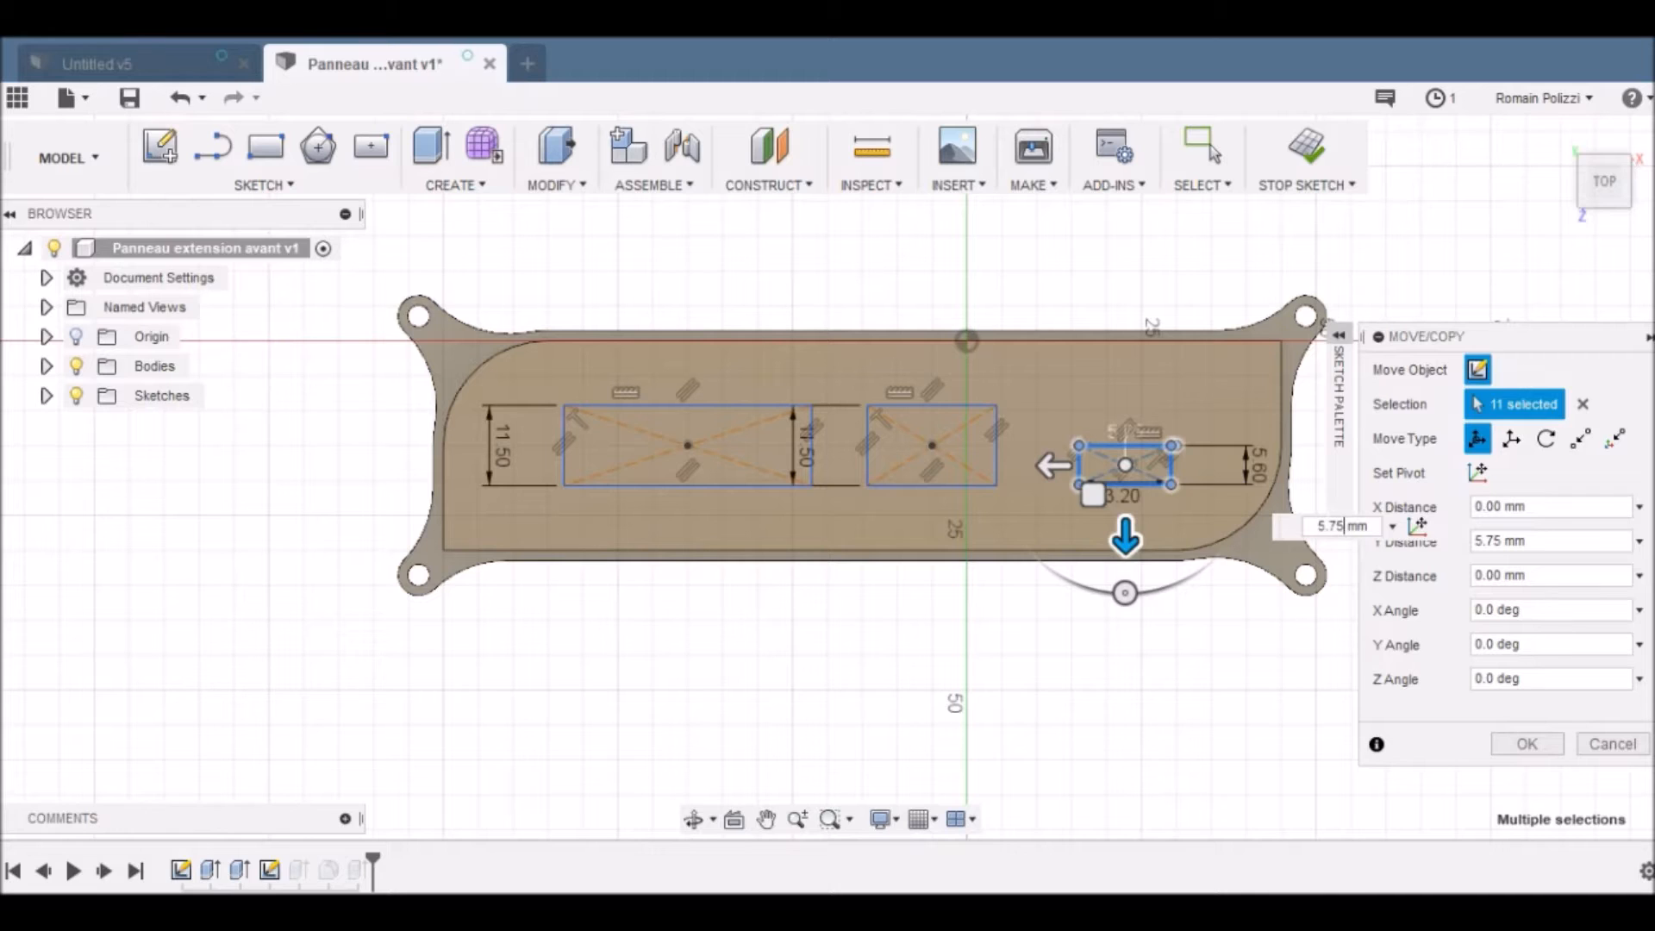
{"action": "key", "text": "BackSpace"}
{"action": "key", "text": "BackSpace"}
{"action": "key", "text": "BackSpace"}
{"action": "key", "text": "BackSpace"}
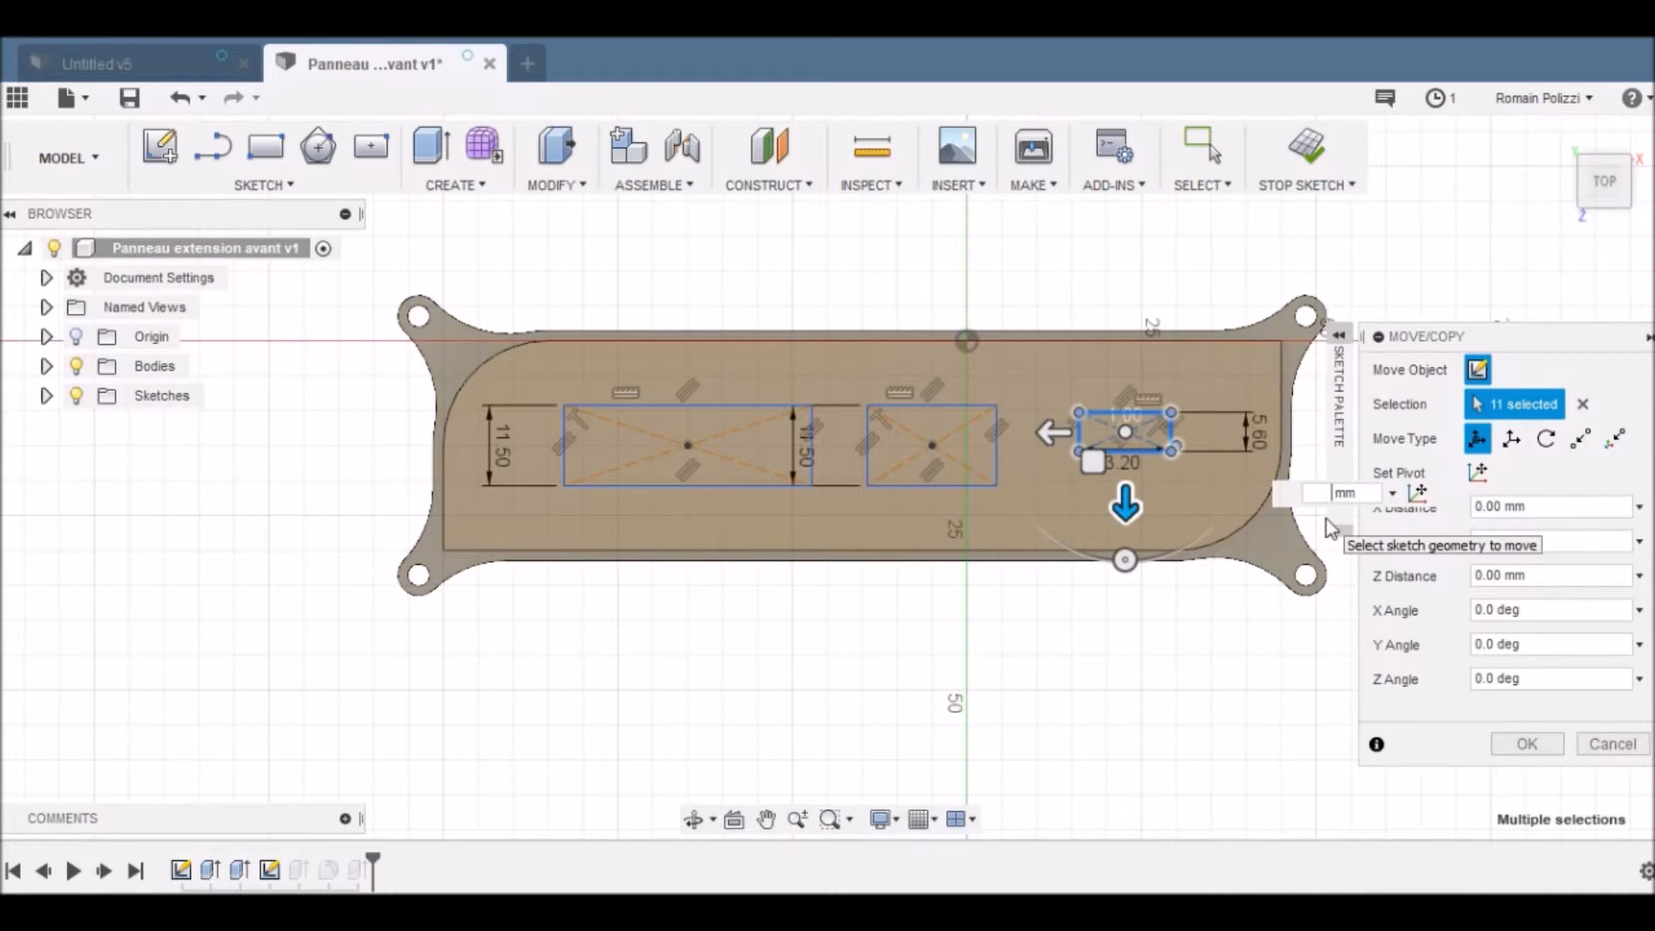
{"action": "type", "text": "2"}
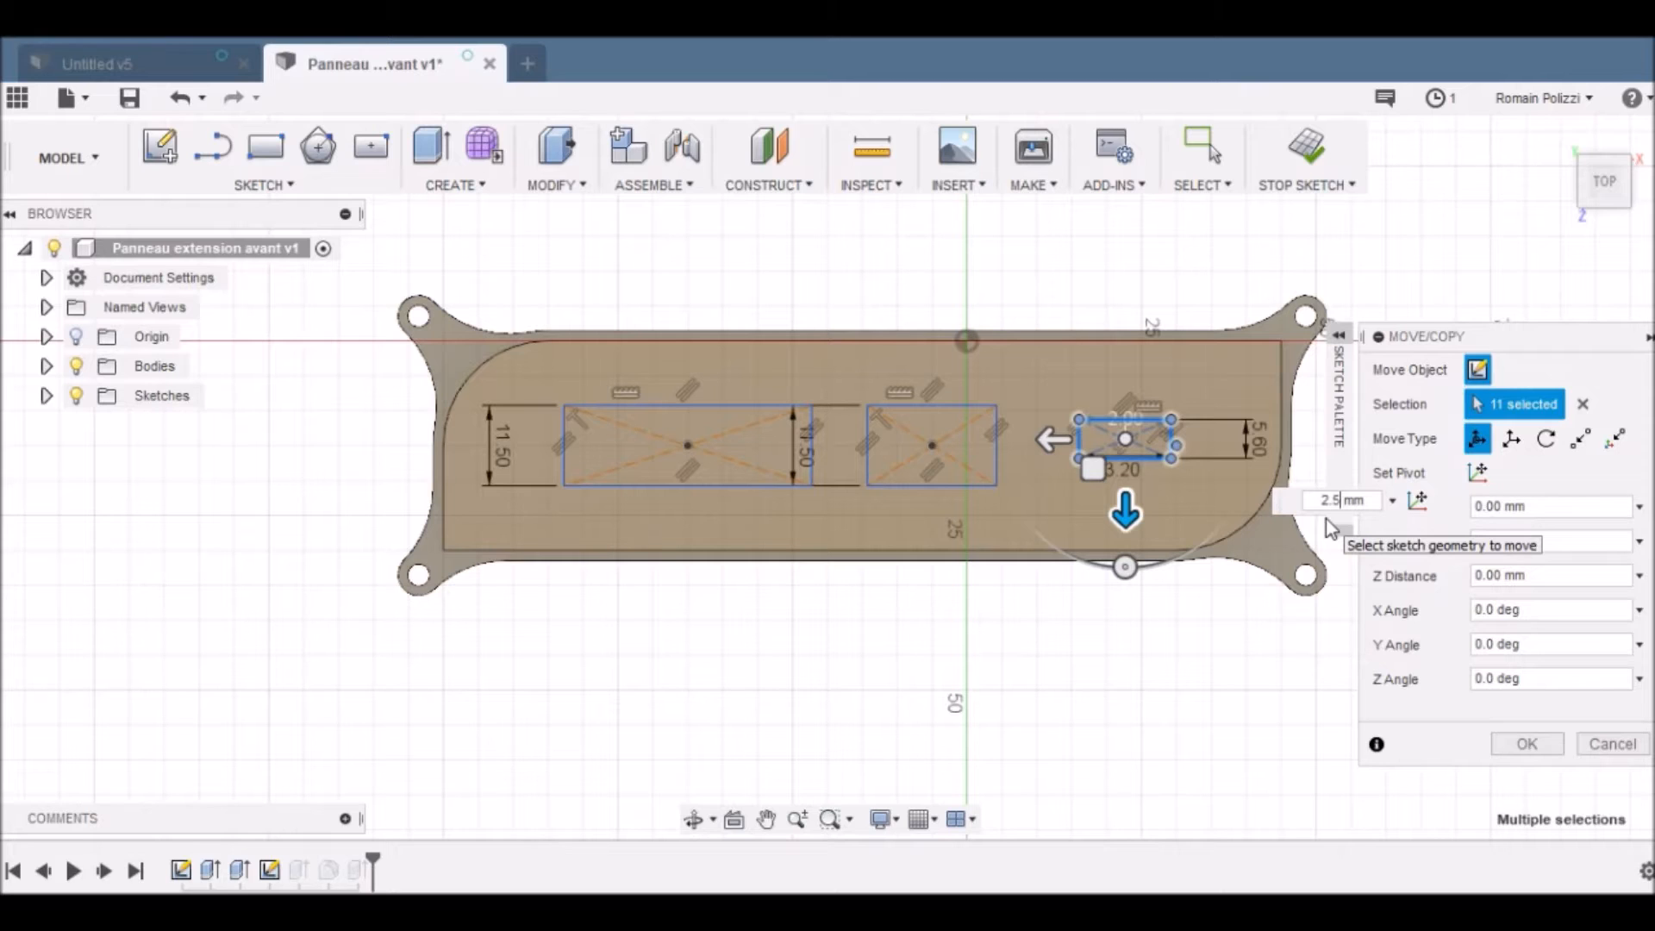
{"action": "type", "text": ".375"}
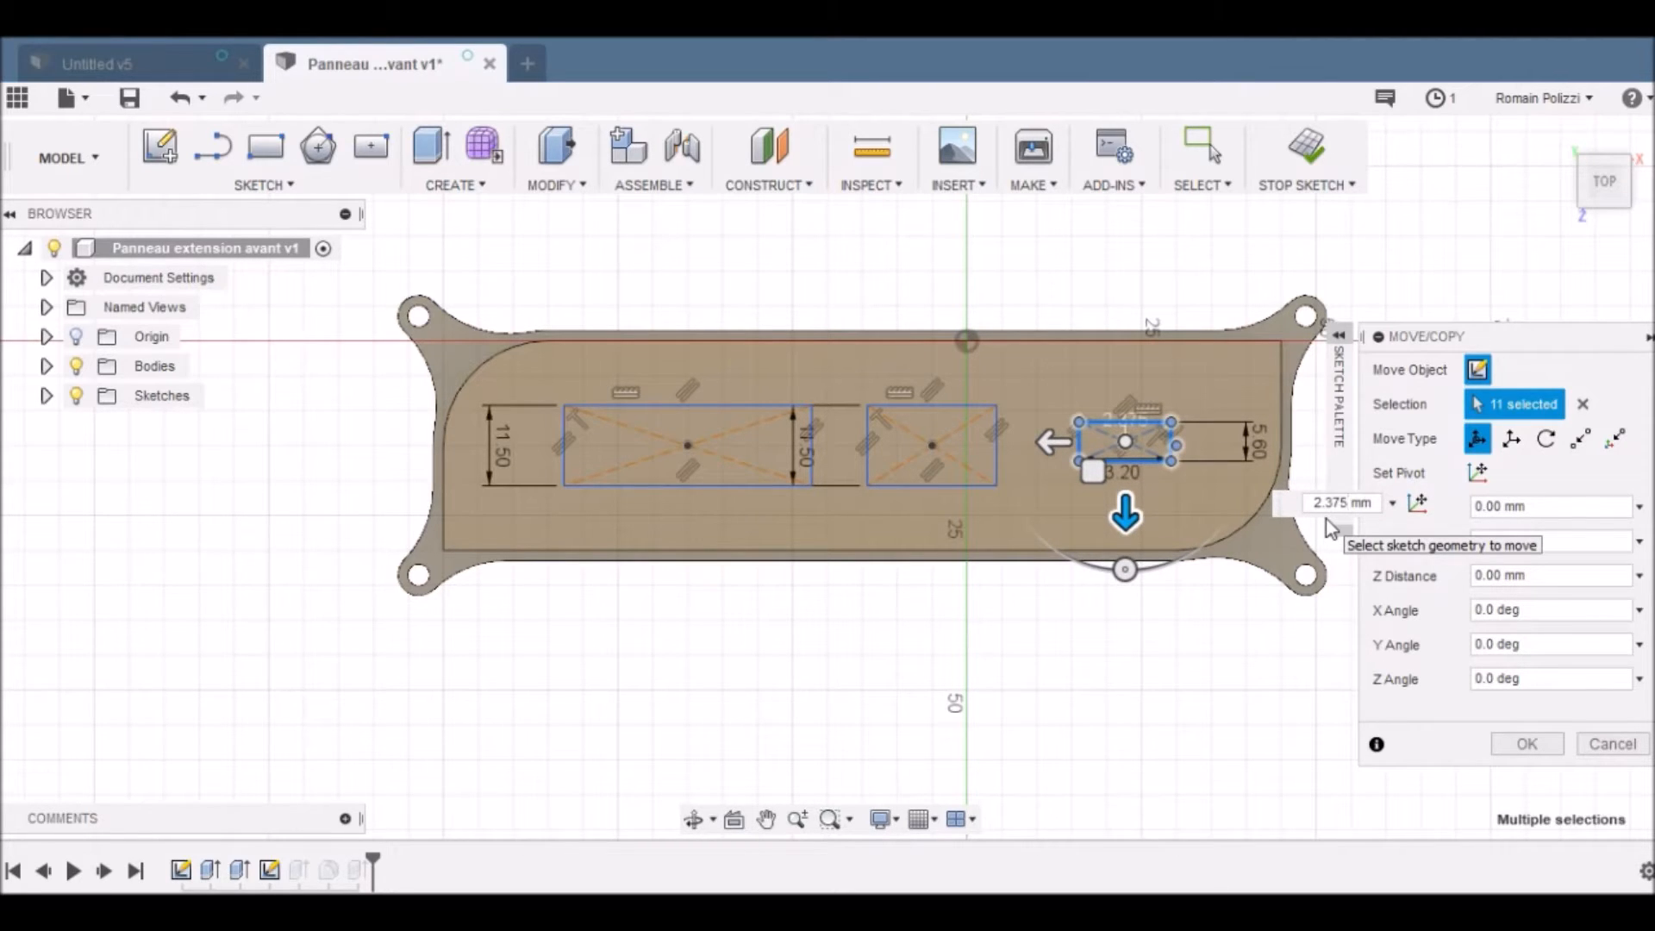
{"action": "key", "text": "Return"}
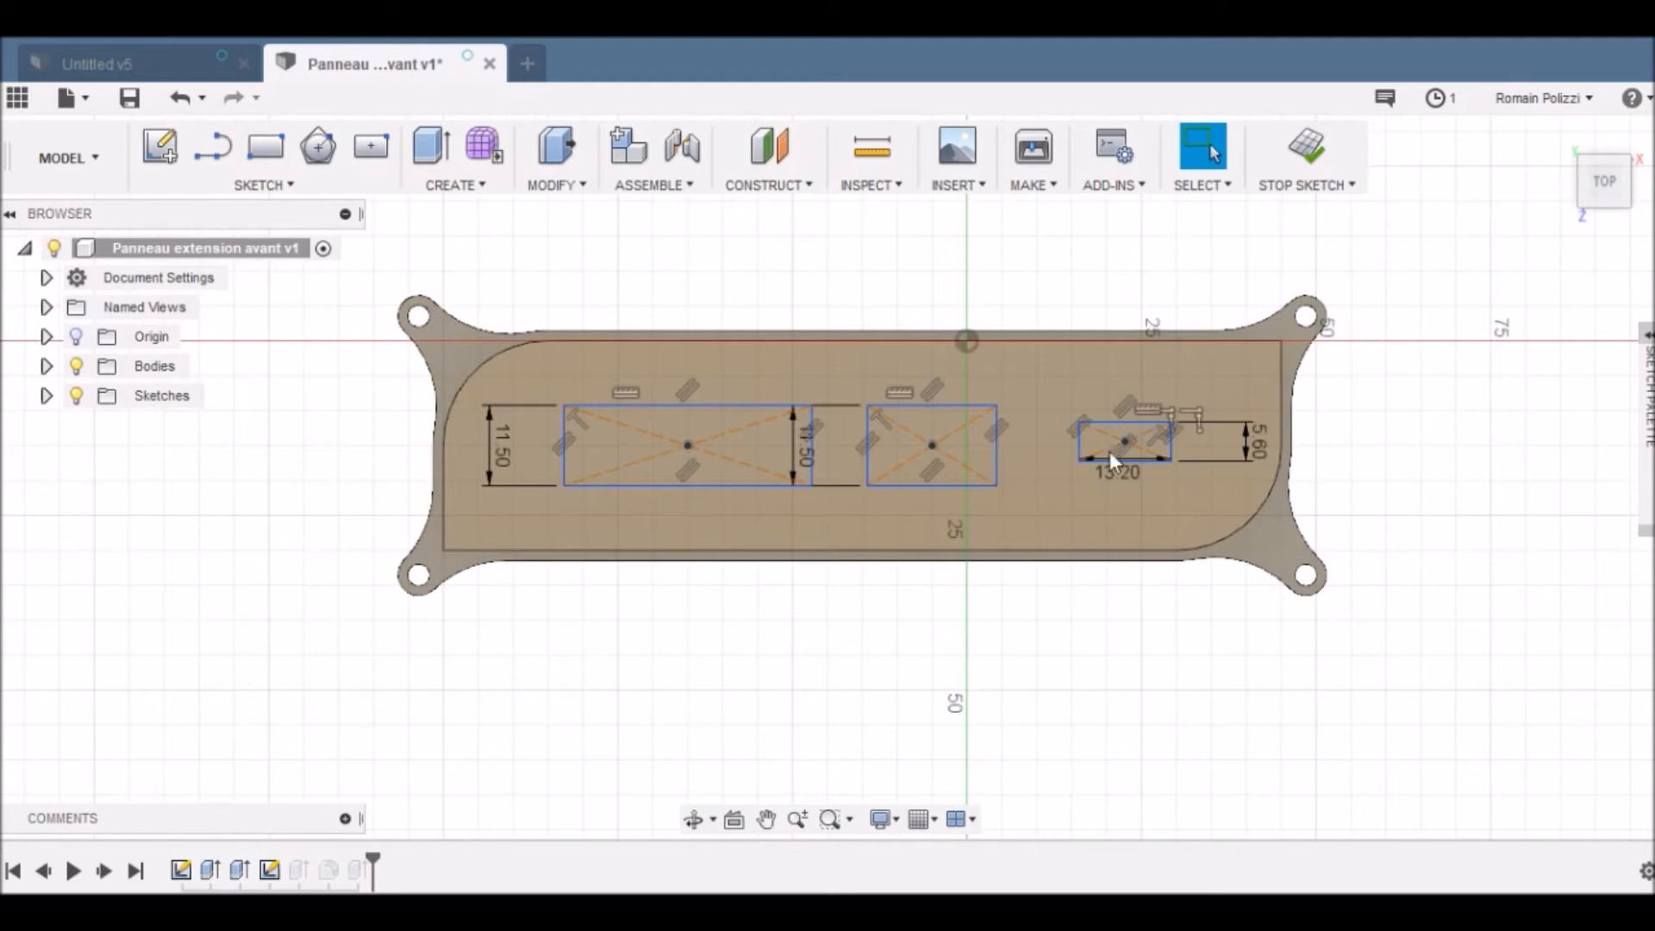
Step: Delete the two right cutout rectangles and draw a horizontal line from the remaining rectangle's centre toward the panel's right edge
{"action": "left_click_drag", "start_coordinate": [850, 384], "coordinate": [1274, 513]}
{"action": "key", "text": "Delete"}
{"action": "left_click", "coordinate": [265, 146]}
{"action": "left_click", "coordinate": [213, 147]}
{"action": "left_click", "coordinate": [687, 446]}
{"action": "left_click", "coordinate": [1246, 446]}
{"action": "key", "text": "Escape"}
Step: Draw a centre rectangle 14 mm wide and 6 mm high on the horizontal line, near the middle of the panel
{"action": "left_click", "coordinate": [264, 185]}
{"action": "mouse_move", "coordinate": [221, 81]}
{"action": "left_click", "coordinate": [425, 143]}
{"action": "left_click", "coordinate": [932, 446]}
{"action": "type", "text": "6"}
{"action": "key", "text": "Tab"}
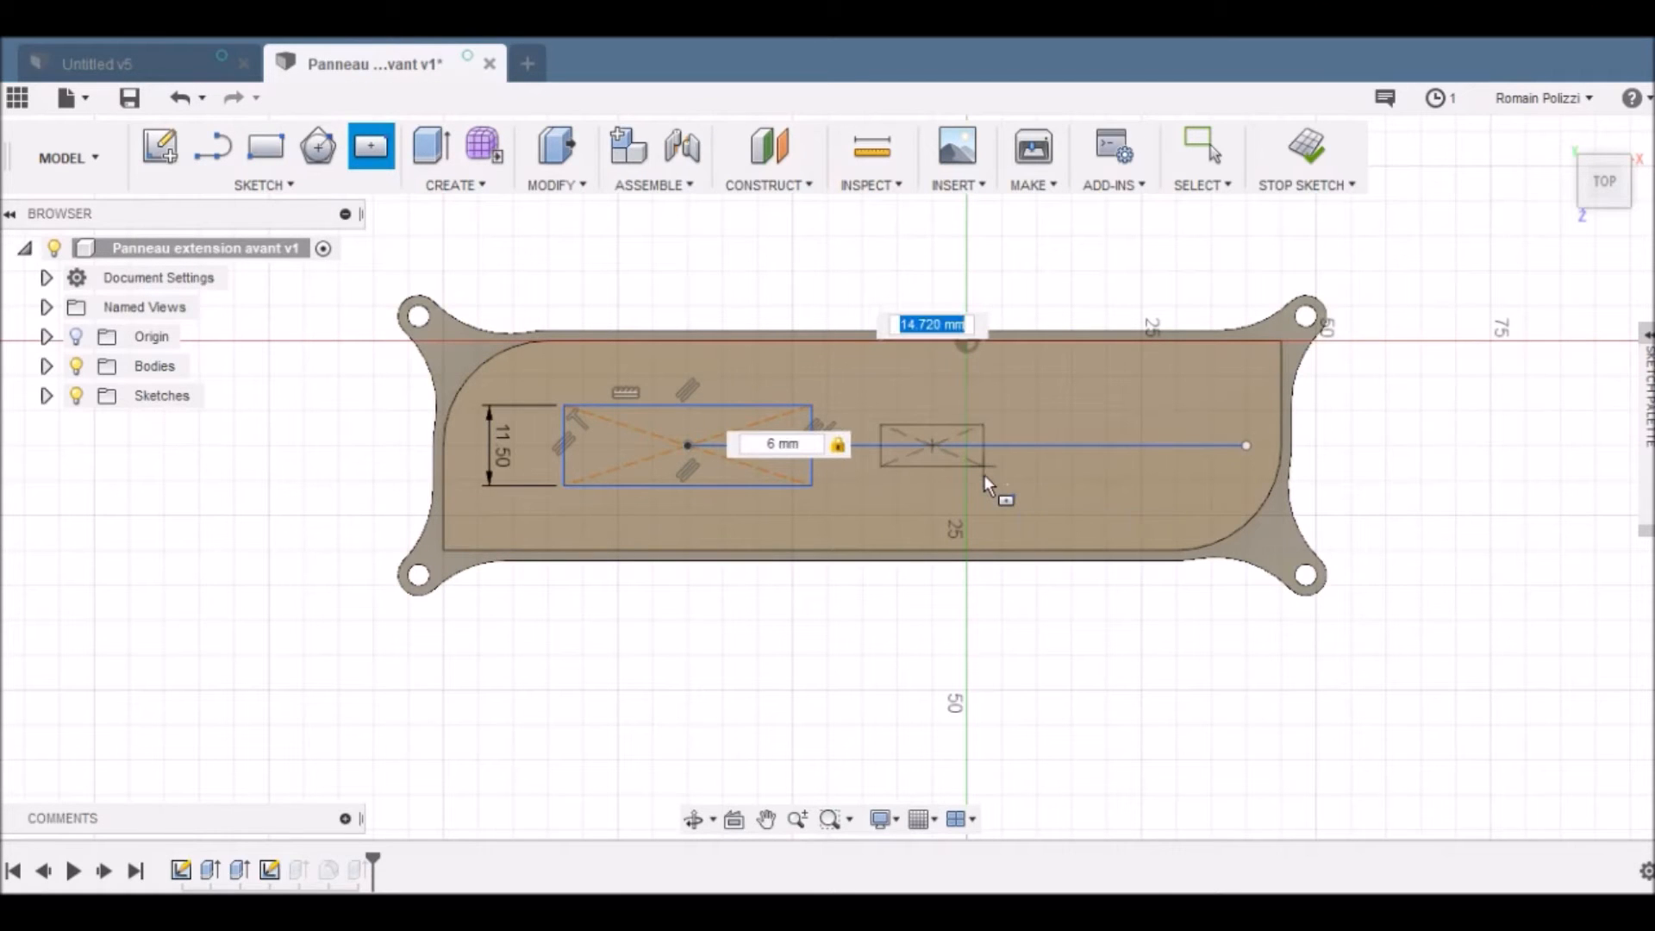
{"action": "type", "text": "14"}
{"action": "key", "text": "Return"}
Step: Copy the 14 by 6 mm rectangle, place the copy beside it toward the line's right end, and finish the sketch
{"action": "left_click_drag", "start_coordinate": [860, 395], "coordinate": [991, 479]}
{"action": "key", "text": "ctrl+c"}
{"action": "key", "text": "ctrl+v"}
{"action": "left_click_drag", "start_coordinate": [871, 470], "coordinate": [1011, 470]}
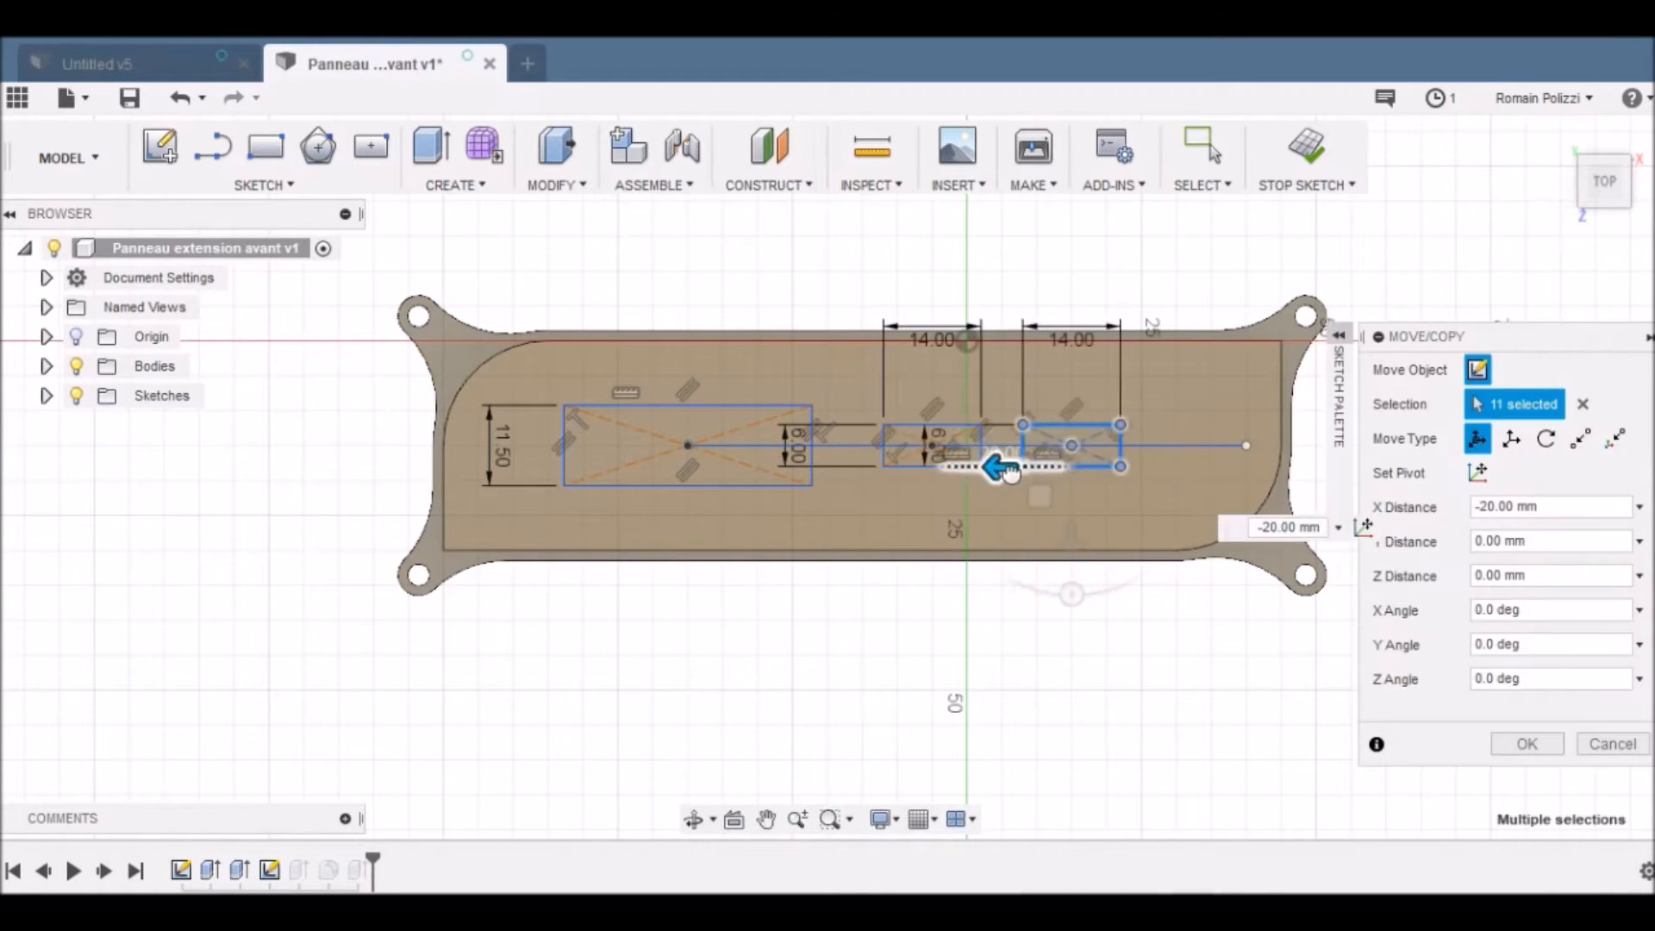
{"action": "key", "text": "Return"}
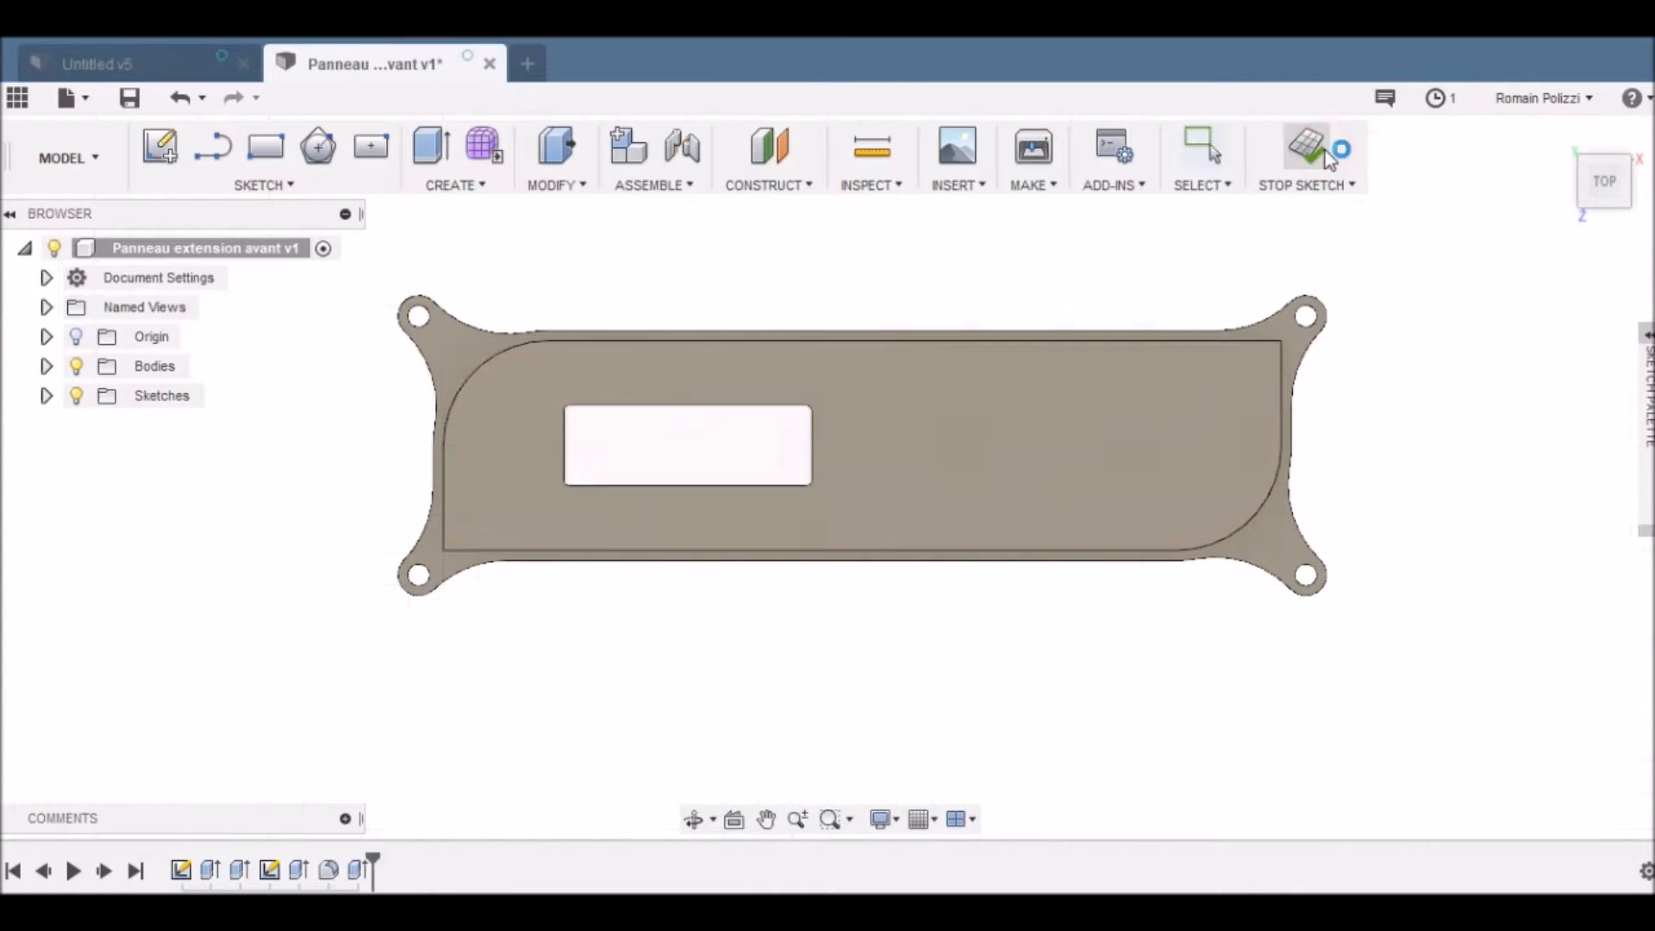
{"action": "right_click", "coordinate": [328, 869]}
{"action": "left_click", "coordinate": [388, 629]}
{"action": "left_click", "coordinate": [1592, 645]}
Step: Edit the cutout extrusion to include the new rectangular profiles, and delete the fillet feature from the history
{"action": "right_click", "coordinate": [305, 870]}
{"action": "left_click", "coordinate": [405, 624]}
{"action": "left_click", "coordinate": [932, 445]}
{"action": "left_click", "coordinate": [1527, 688]}
{"action": "right_click", "coordinate": [327, 870]}
{"action": "left_click", "coordinate": [379, 706]}
Step: Examine the panel's new cutouts from the underside and from above
{"action": "left_click_drag", "start_coordinate": [1610, 204], "coordinate": [1622, 184]}
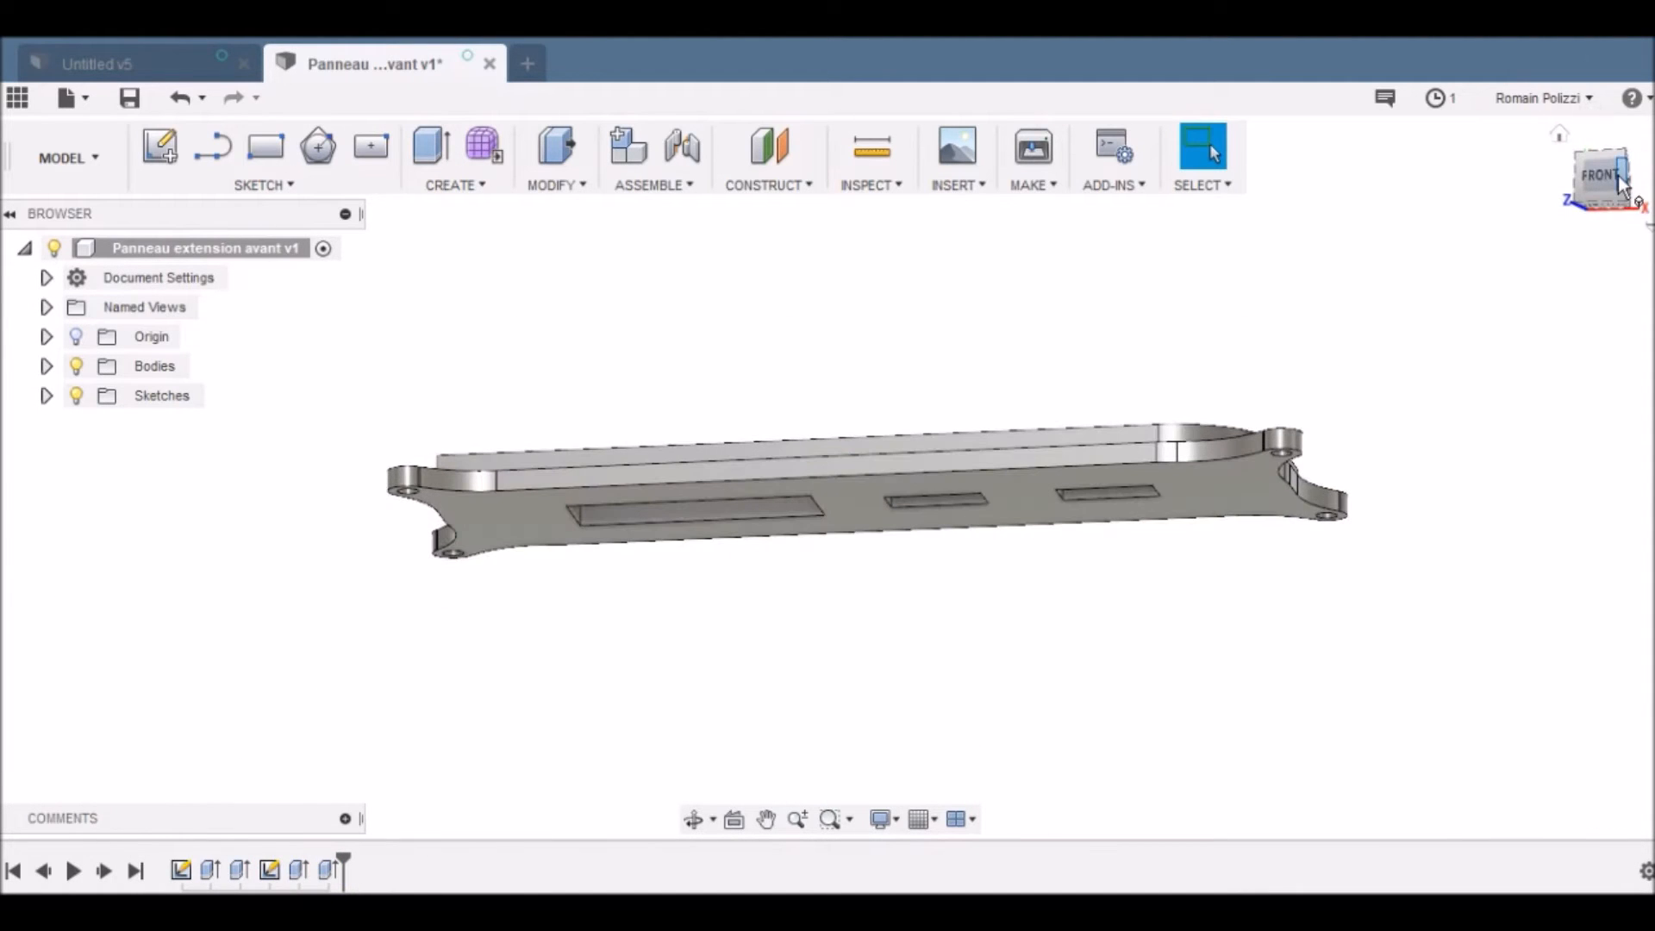
{"action": "left_click", "coordinate": [1160, 453]}
{"action": "scroll", "coordinate": [1160, 454], "scroll_direction": "up", "scroll_amount": 5}
{"action": "left_click", "coordinate": [1155, 390]}
{"action": "left_click_drag", "start_coordinate": [1605, 177], "coordinate": [1602, 233]}
{"action": "scroll", "coordinate": [1310, 258], "scroll_direction": "down", "scroll_amount": 4}
{"action": "left_click", "coordinate": [1311, 258]}
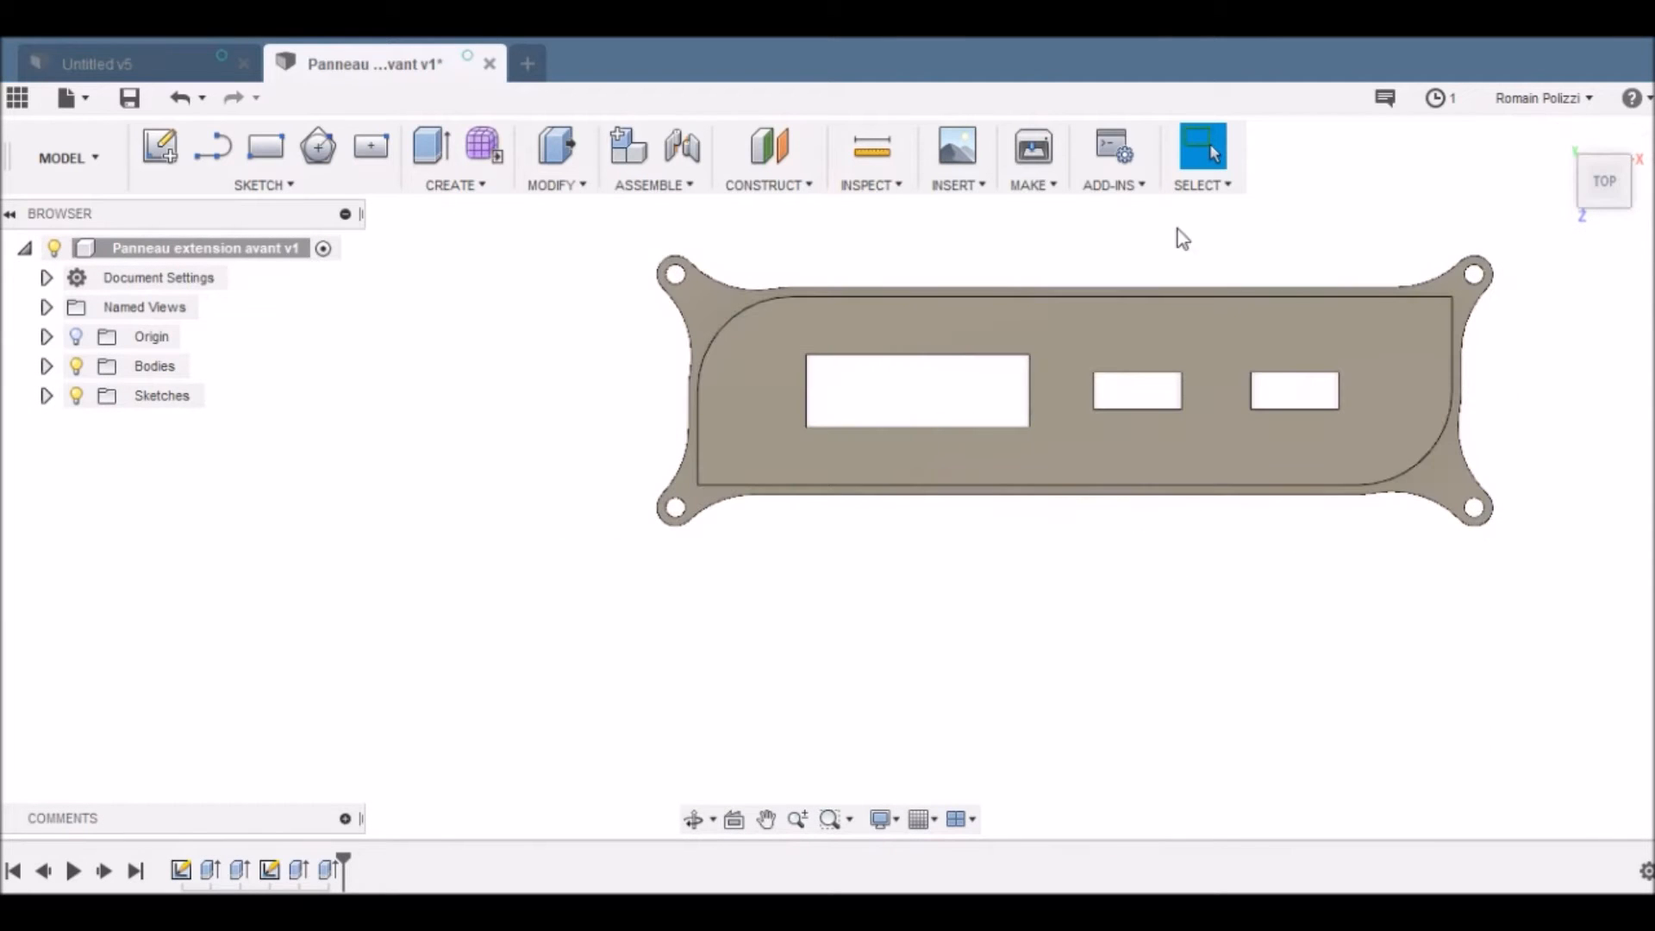
Step: Save the design as a new version and start an STL export of Body1
{"action": "left_click", "coordinate": [130, 98]}
{"action": "left_click", "coordinate": [827, 486]}
{"action": "left_click", "coordinate": [47, 367]}
{"action": "right_click", "coordinate": [170, 397]}
{"action": "left_click", "coordinate": [237, 262]}
{"action": "left_click", "coordinate": [1519, 700]}
Step: Save the STL file in the Projet folder as "extend avant V2.stl"
{"action": "left_click", "coordinate": [310, 93]}
{"action": "scroll", "coordinate": [517, 310], "scroll_direction": "down", "scroll_amount": 1}
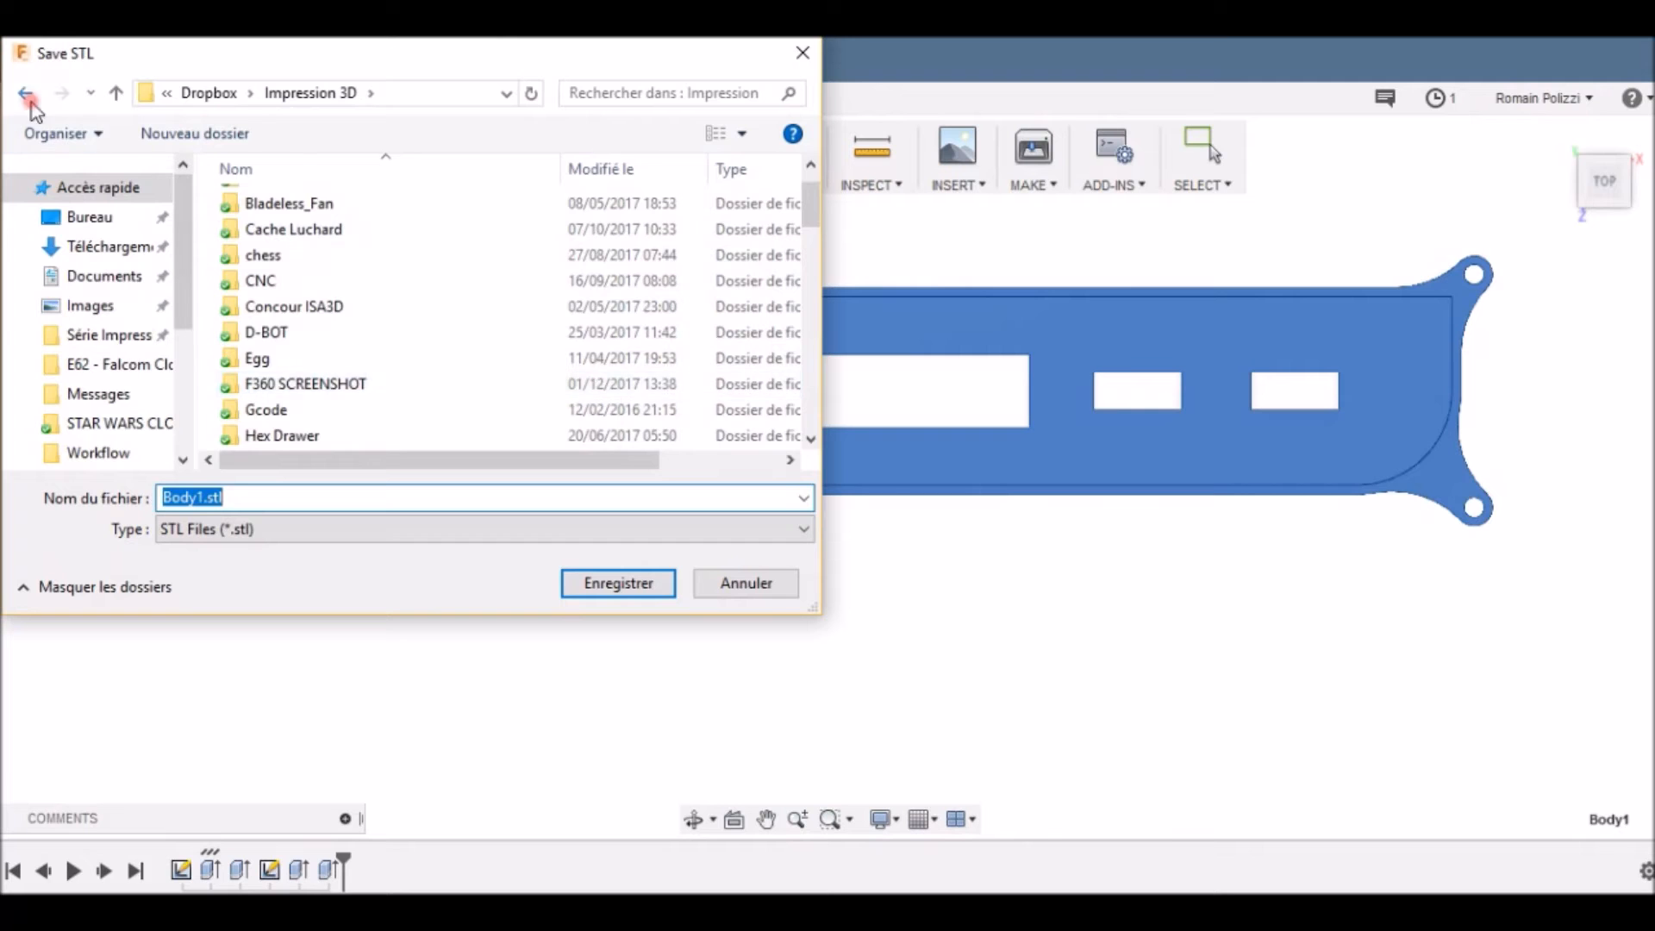
{"action": "left_click", "coordinate": [27, 93]}
{"action": "left_click", "coordinate": [431, 233]}
{"action": "left_click", "coordinate": [244, 497]}
{"action": "left_click", "coordinate": [244, 497]}
{"action": "type", "text": "V2"}
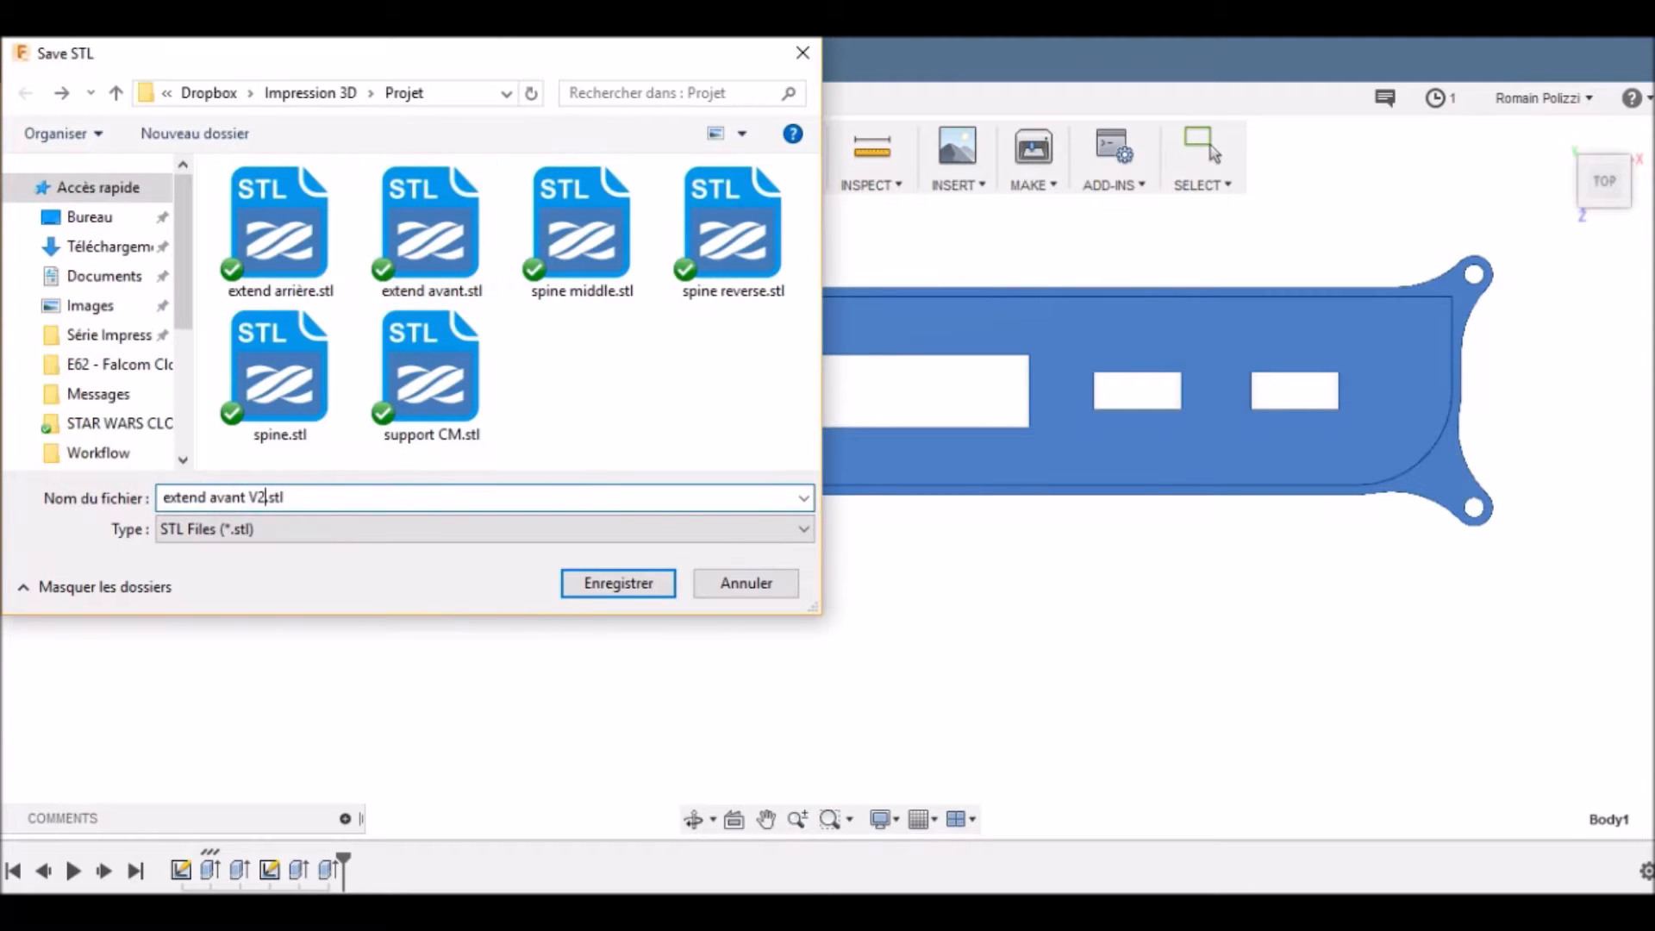
{"action": "key", "text": "Return"}
Step: Open the "extension arrière" design and select the upper edge of the left small rectangular cutout
{"action": "left_click", "coordinate": [17, 97]}
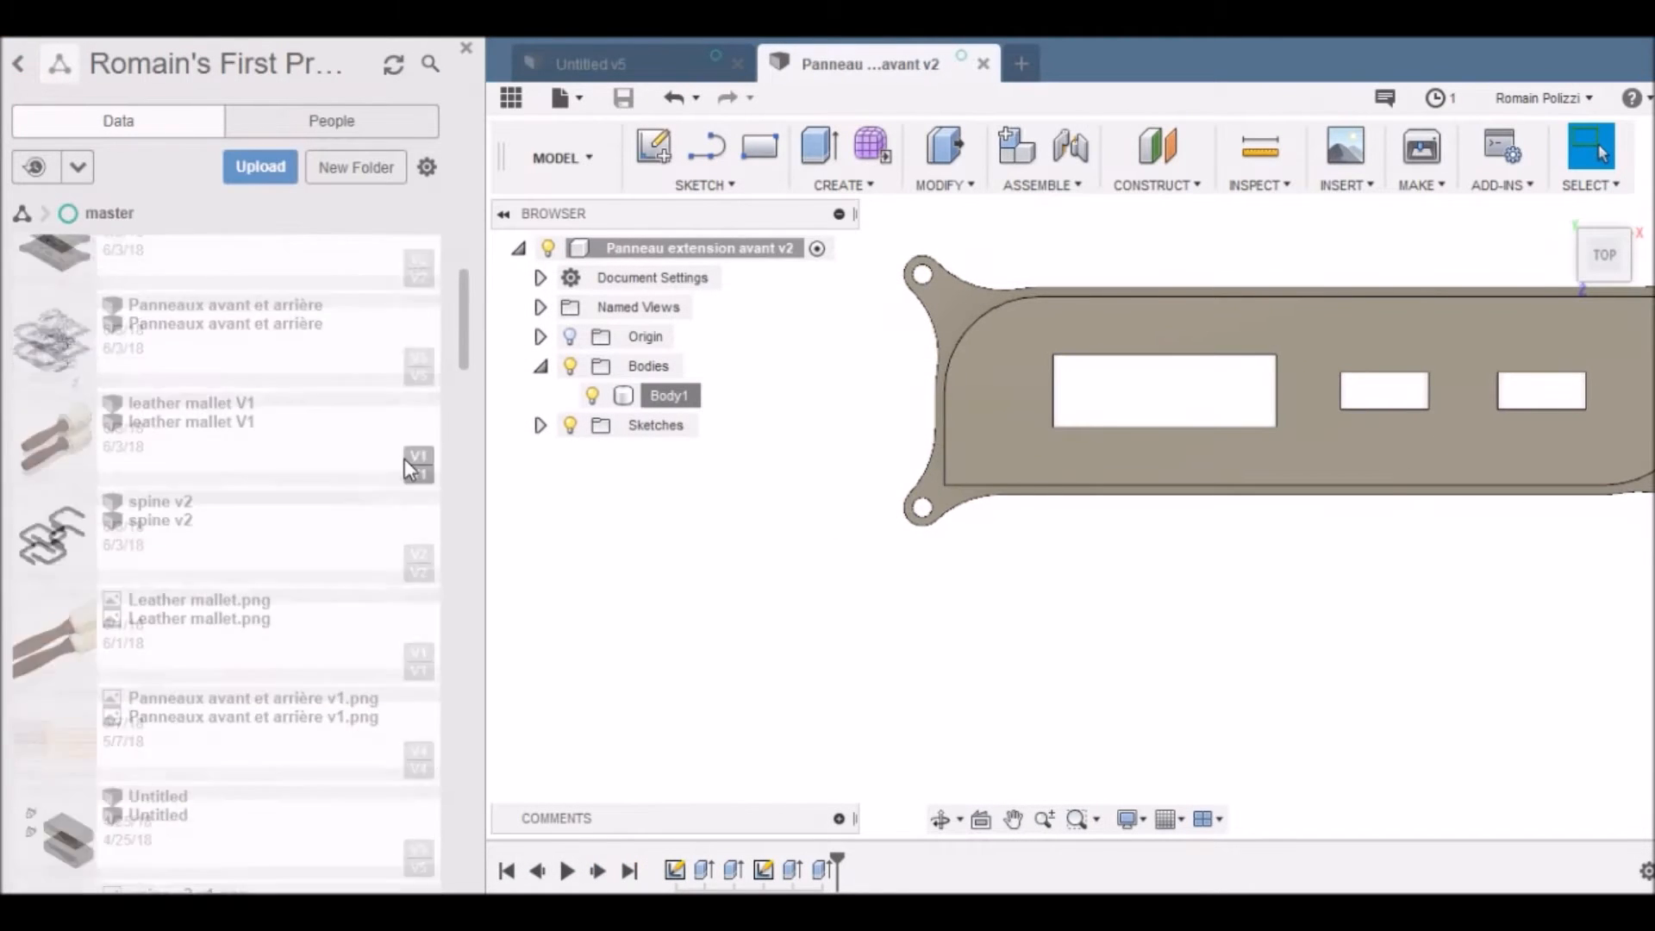
{"action": "double_click", "coordinate": [303, 470]}
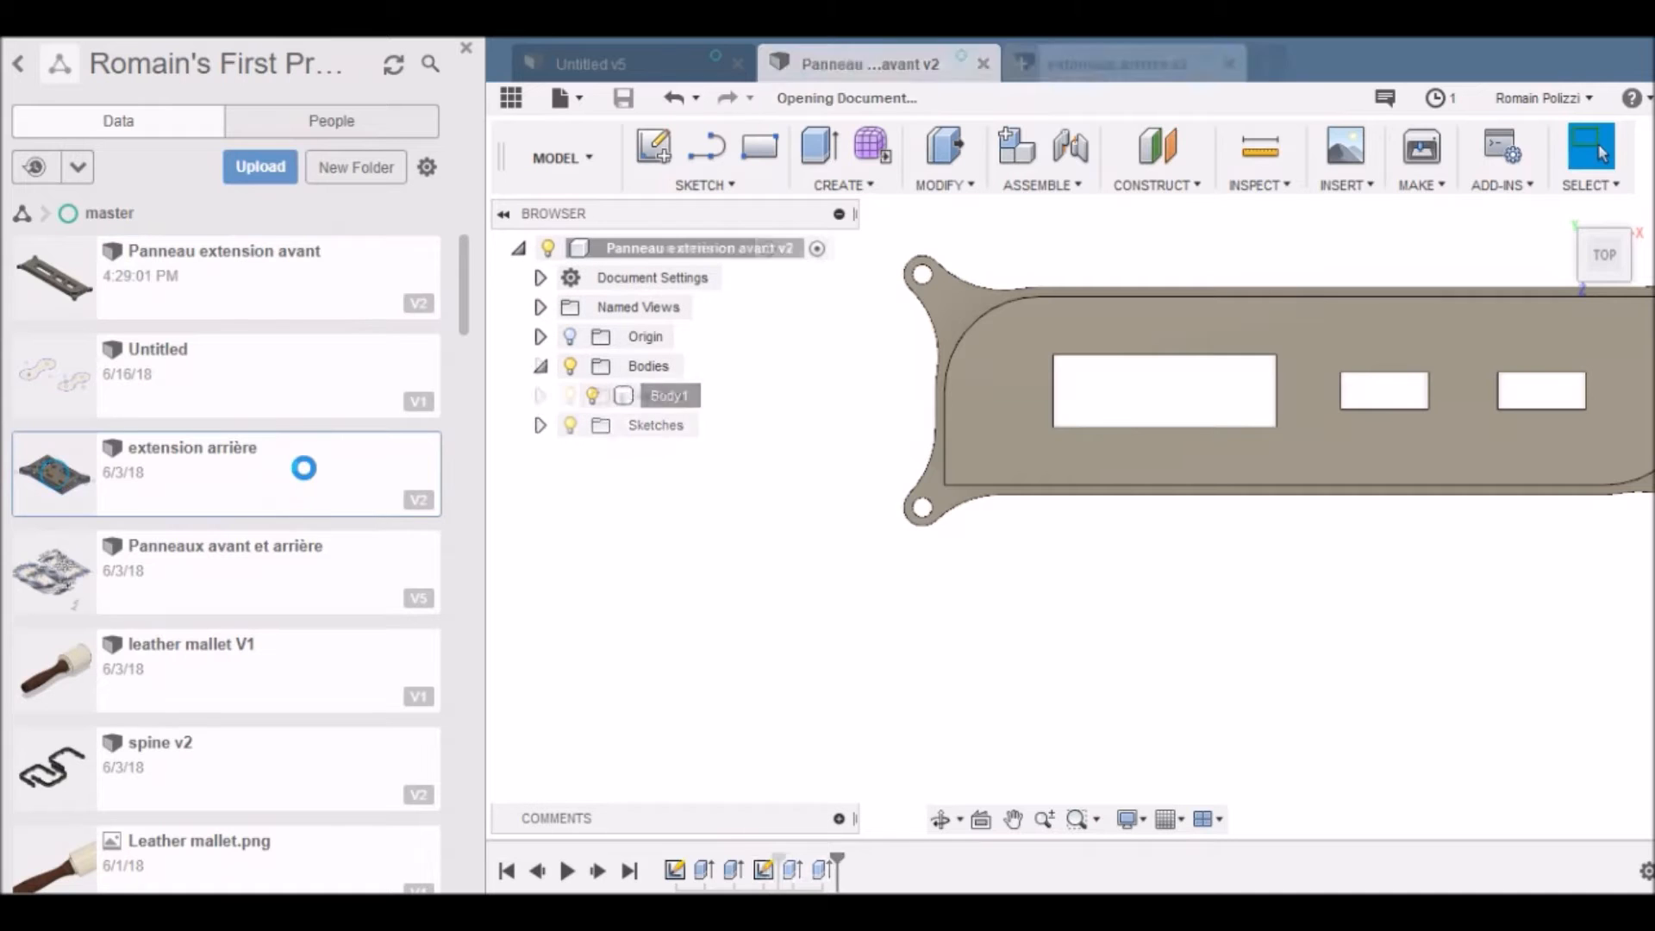
{"action": "left_click", "coordinate": [467, 48]}
{"action": "left_click", "coordinate": [1597, 167]}
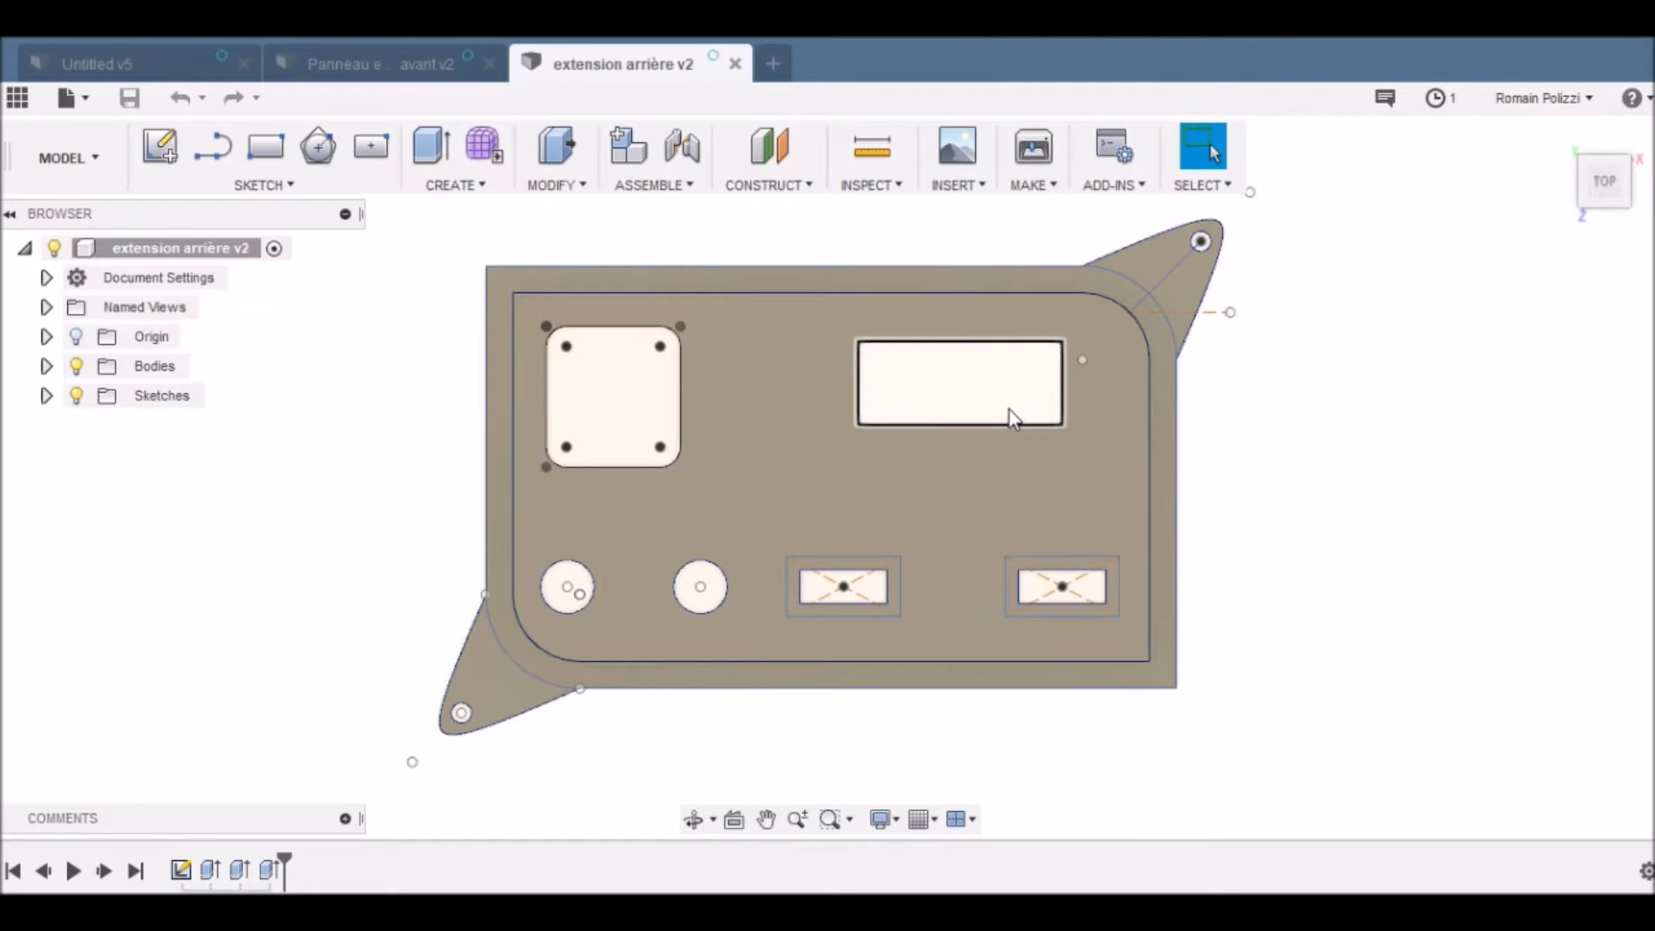
{"action": "left_click", "coordinate": [852, 572]}
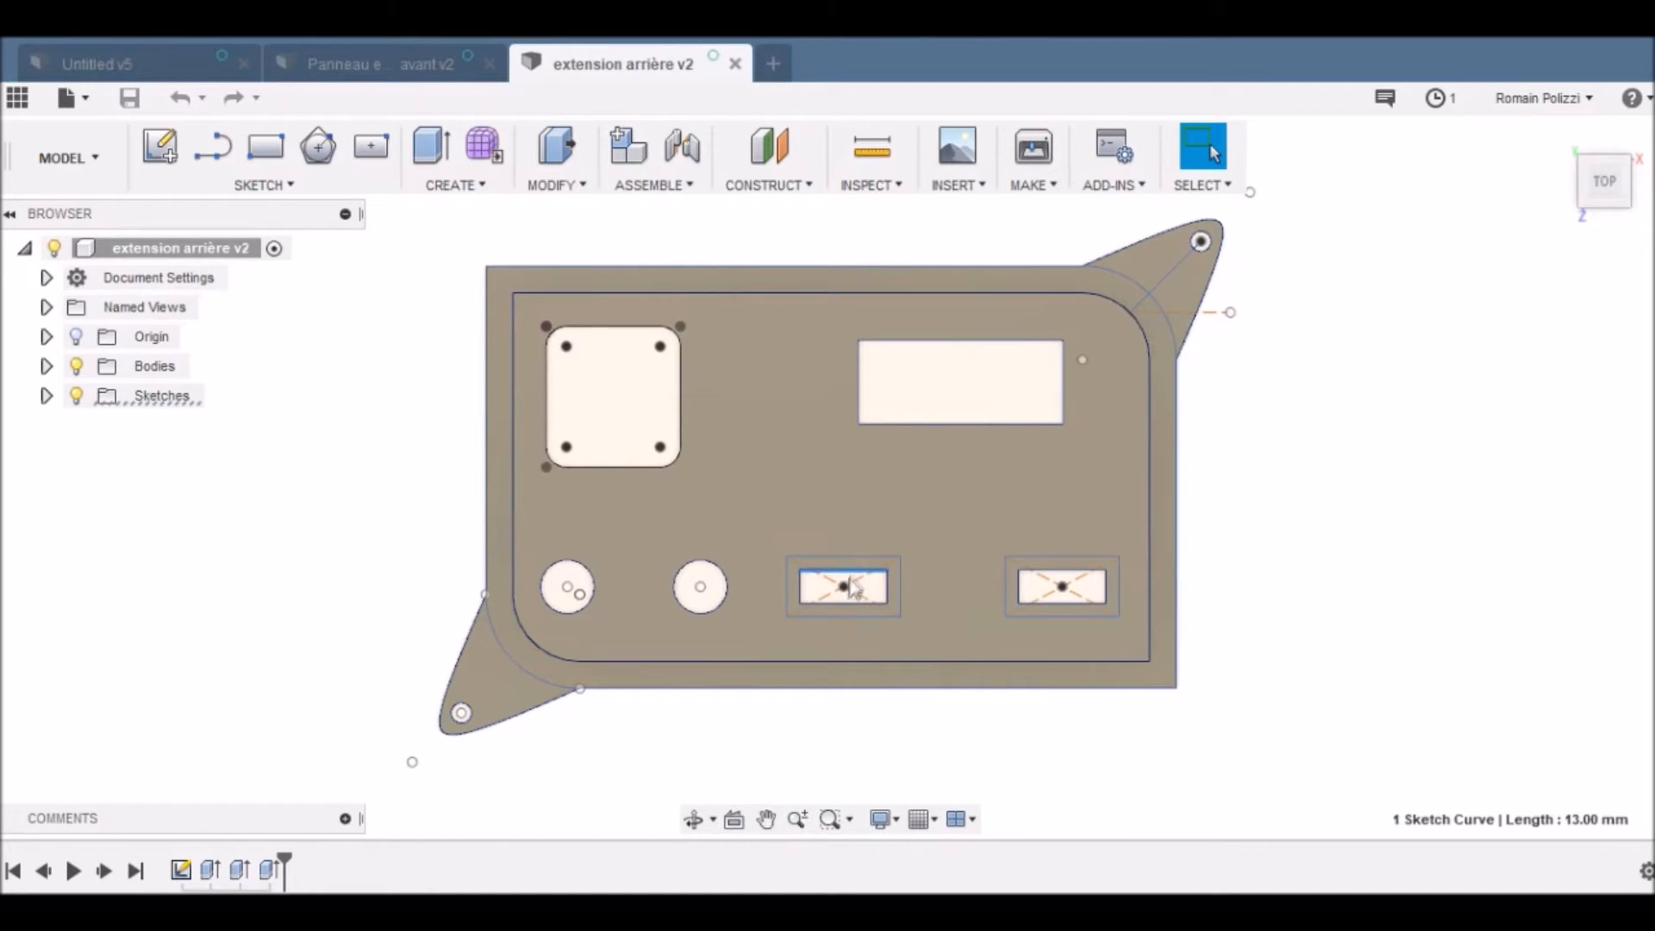
Step: Edit the rear panel's base sketch and set the widths of both small inner rectangles to 14 mm
{"action": "left_click", "coordinate": [885, 589]}
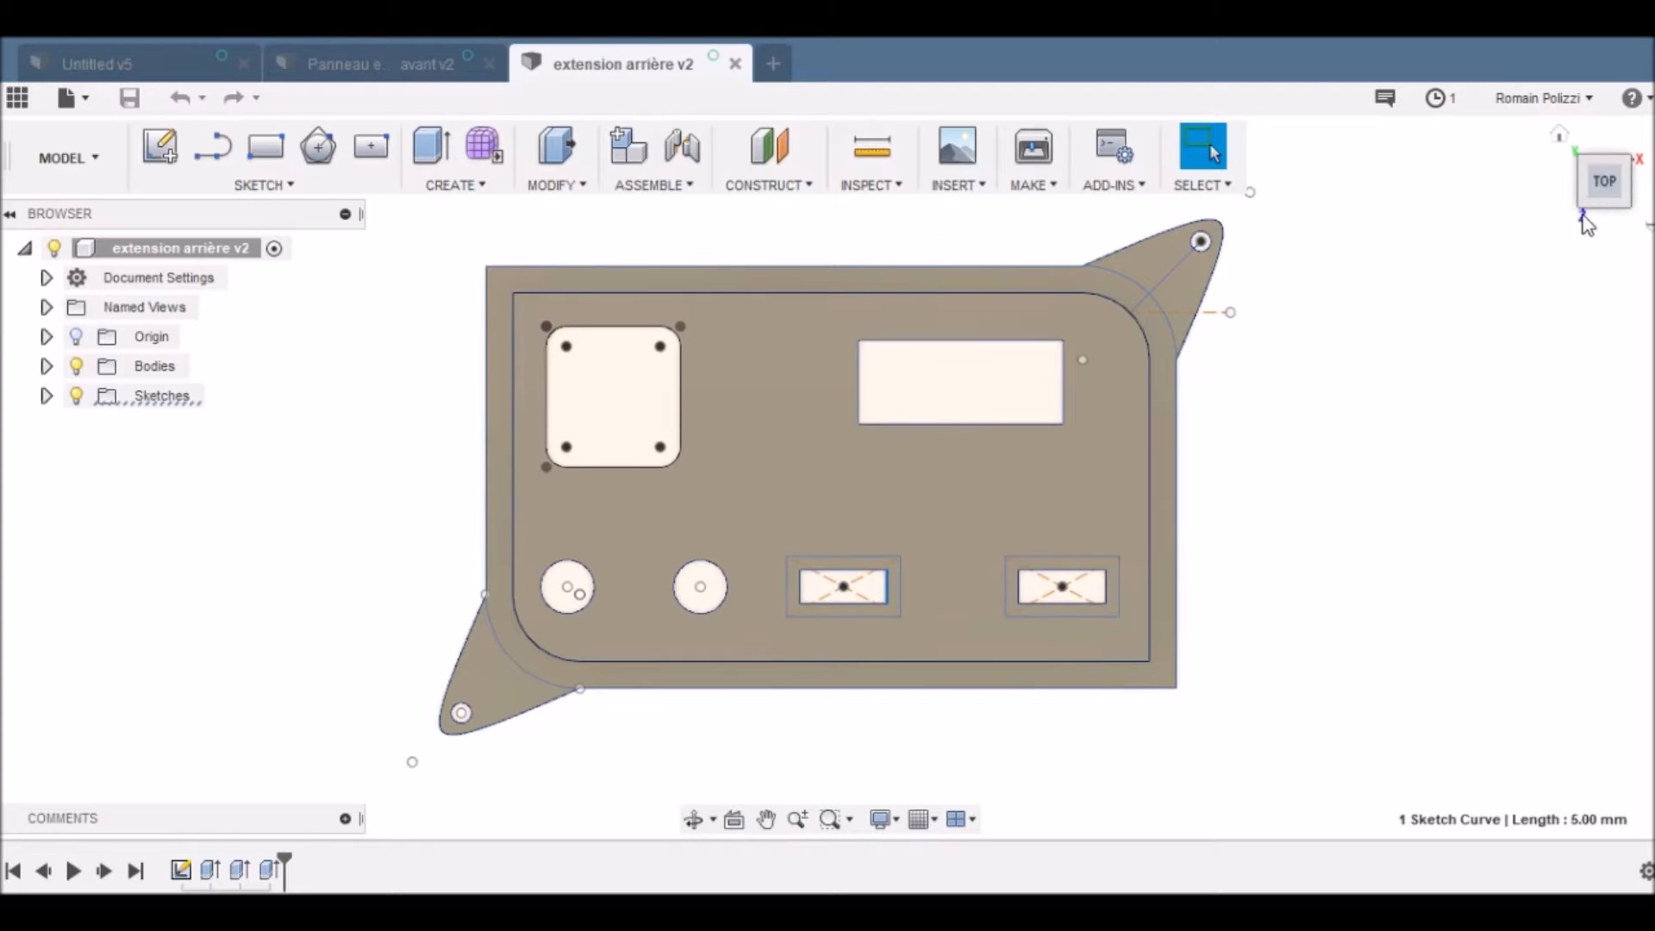
{"action": "mouse_move", "coordinate": [1614, 187]}
{"action": "left_mouse_down"}
{"action": "mouse_move", "coordinate": [1566, 123]}
{"action": "mouse_move", "coordinate": [1566, 43]}
{"action": "mouse_move", "coordinate": [1605, 166]}
{"action": "mouse_move", "coordinate": [1595, 188]}
{"action": "mouse_move", "coordinate": [1616, 196]}
{"action": "left_mouse_up"}
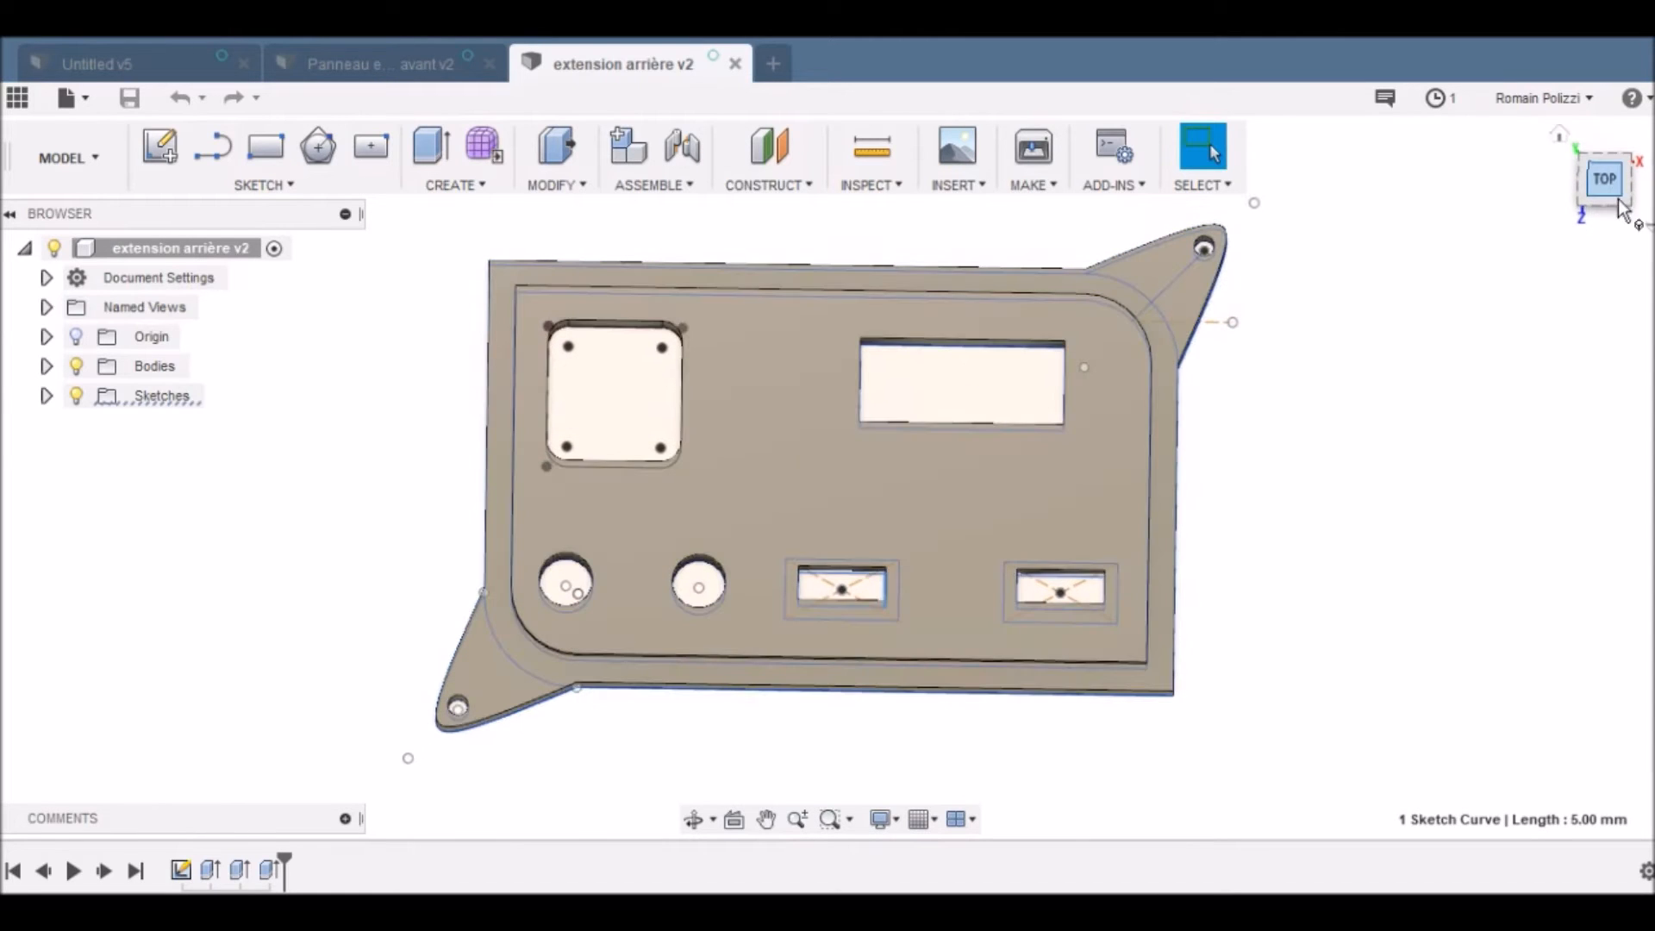
{"action": "left_click", "coordinate": [181, 869]}
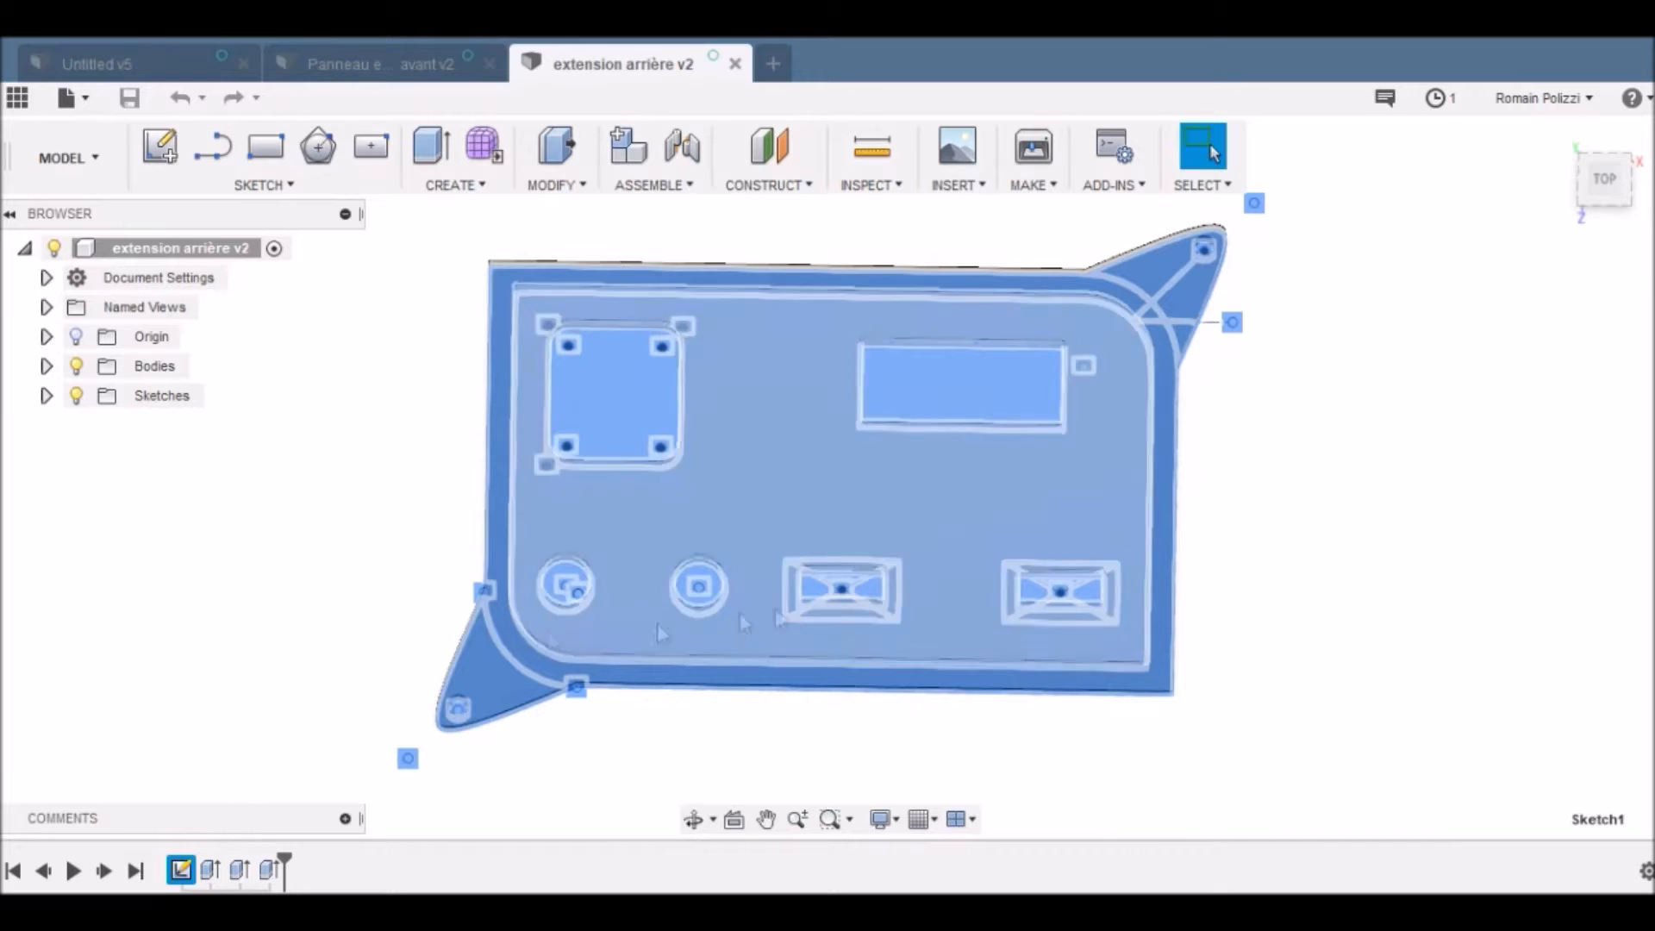
{"action": "double_click", "coordinate": [181, 869]}
{"action": "double_click", "coordinate": [813, 292]}
{"action": "type", "text": "14"}
{"action": "key", "text": "Return"}
{"action": "double_click", "coordinate": [1164, 295]}
{"action": "type", "text": "14"}
{"action": "key", "text": "Return"}
Step: Try a width of 18 mm on the left outer rectangle and undo the change
{"action": "double_click", "coordinate": [827, 465]}
{"action": "type", "text": "18"}
{"action": "key", "text": "Return"}
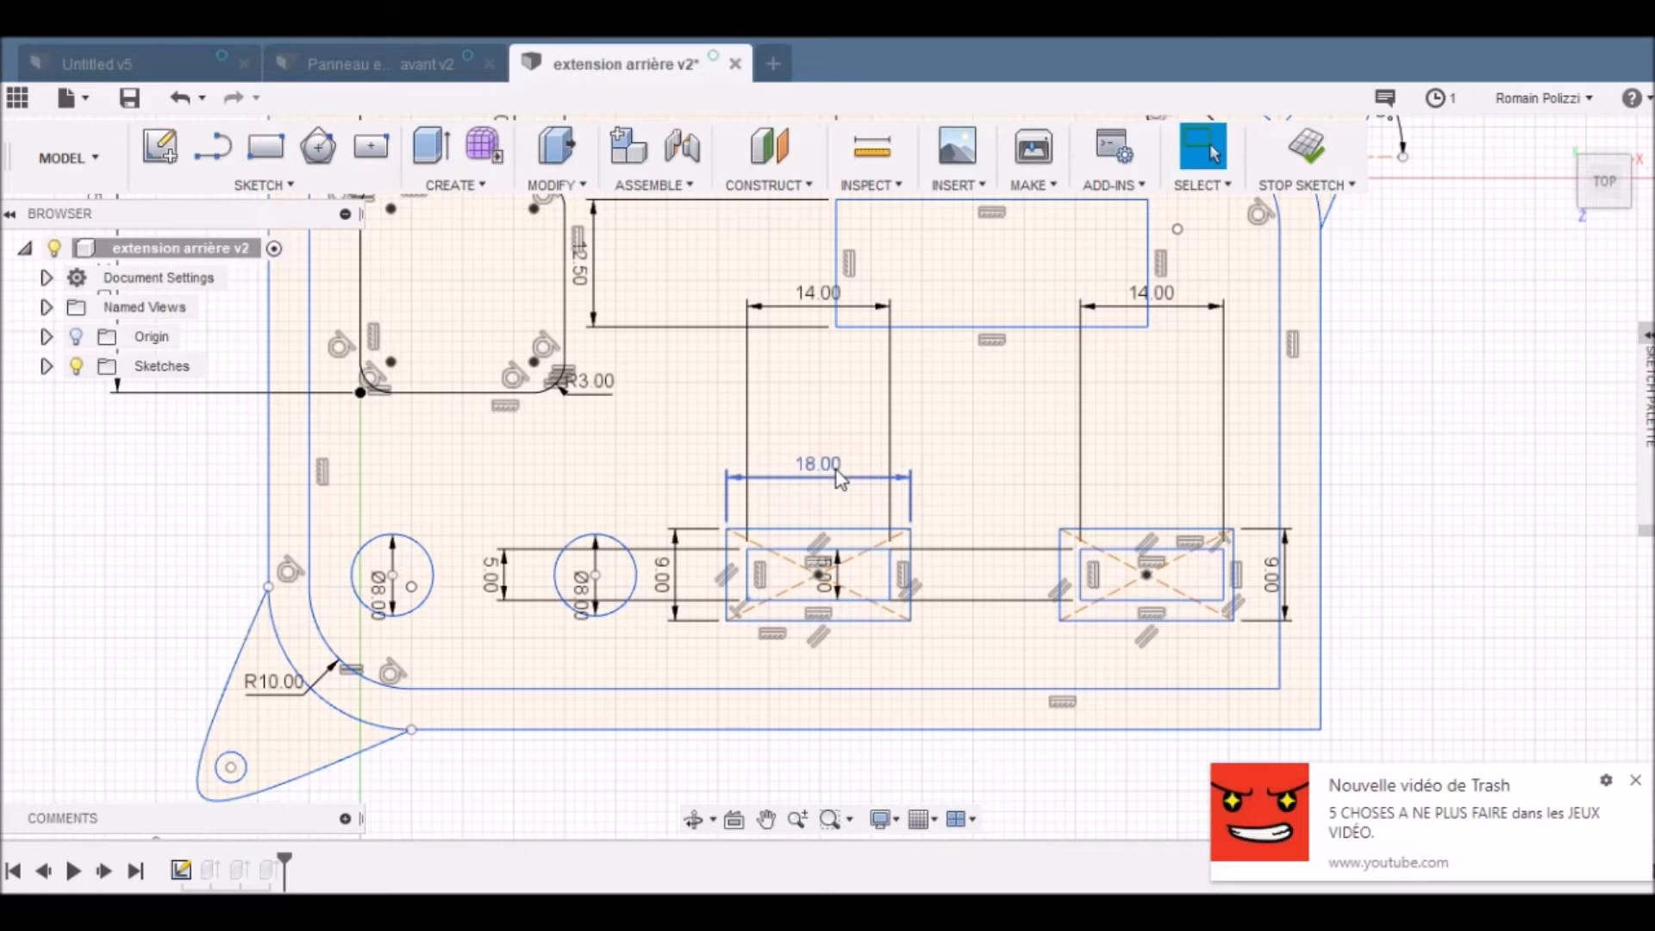
{"action": "key", "text": "ctrl+z"}
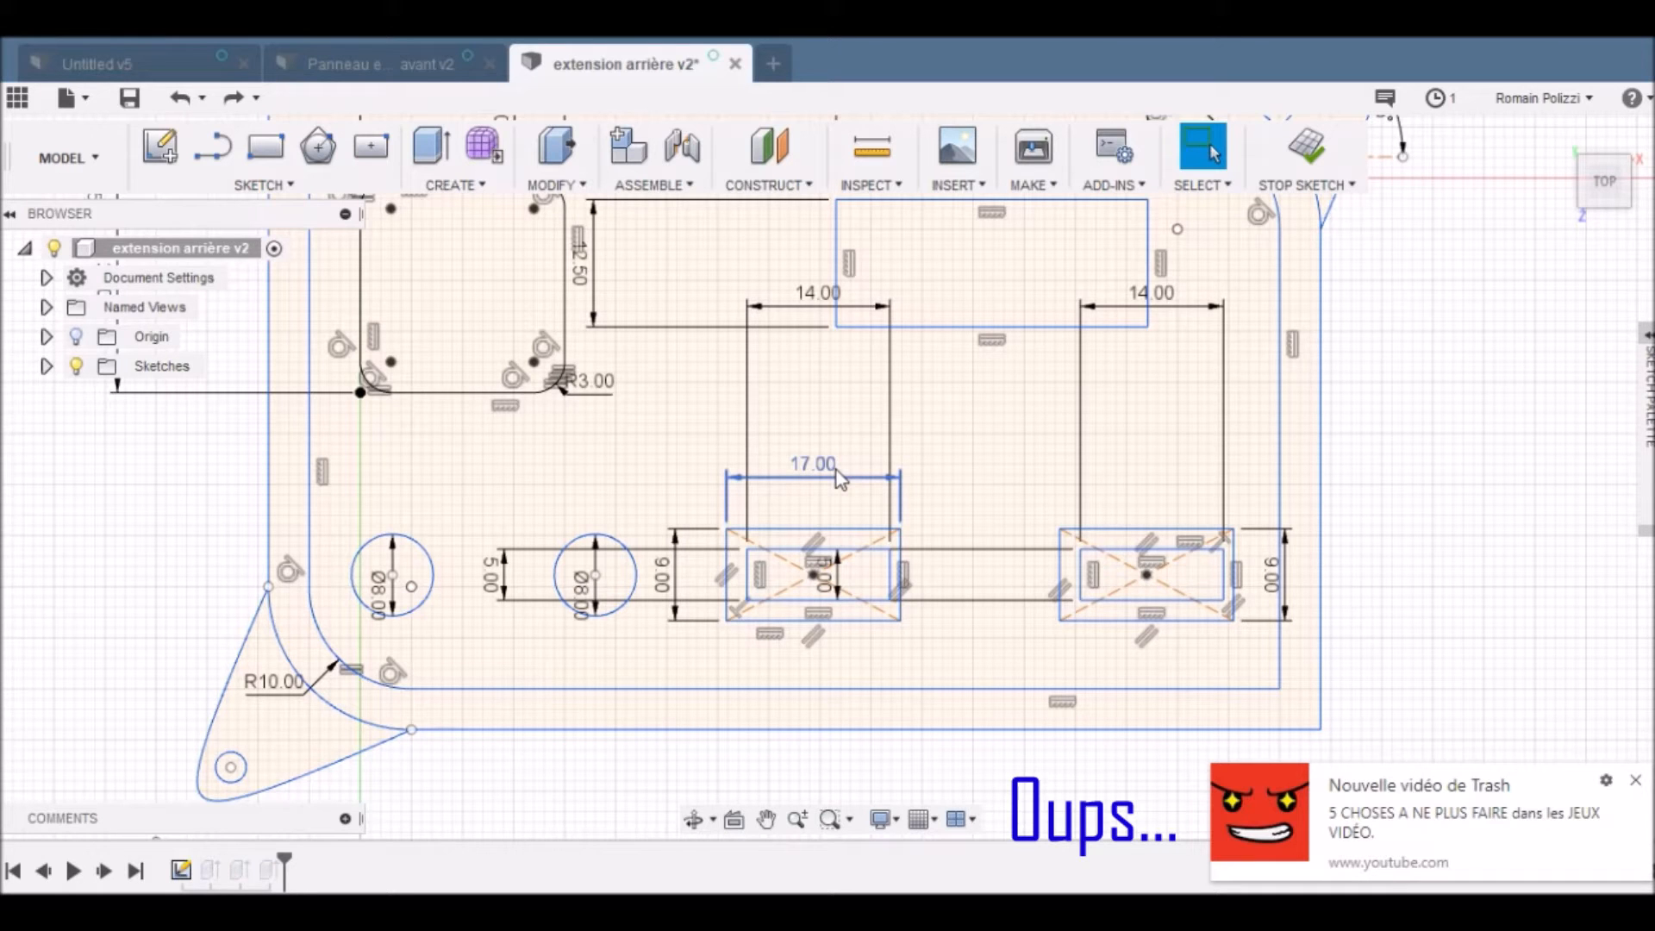
Step: Move both small outer rectangles slightly right so they are horizontally centred around the inner rectangles
{"action": "left_click", "coordinate": [727, 576]}
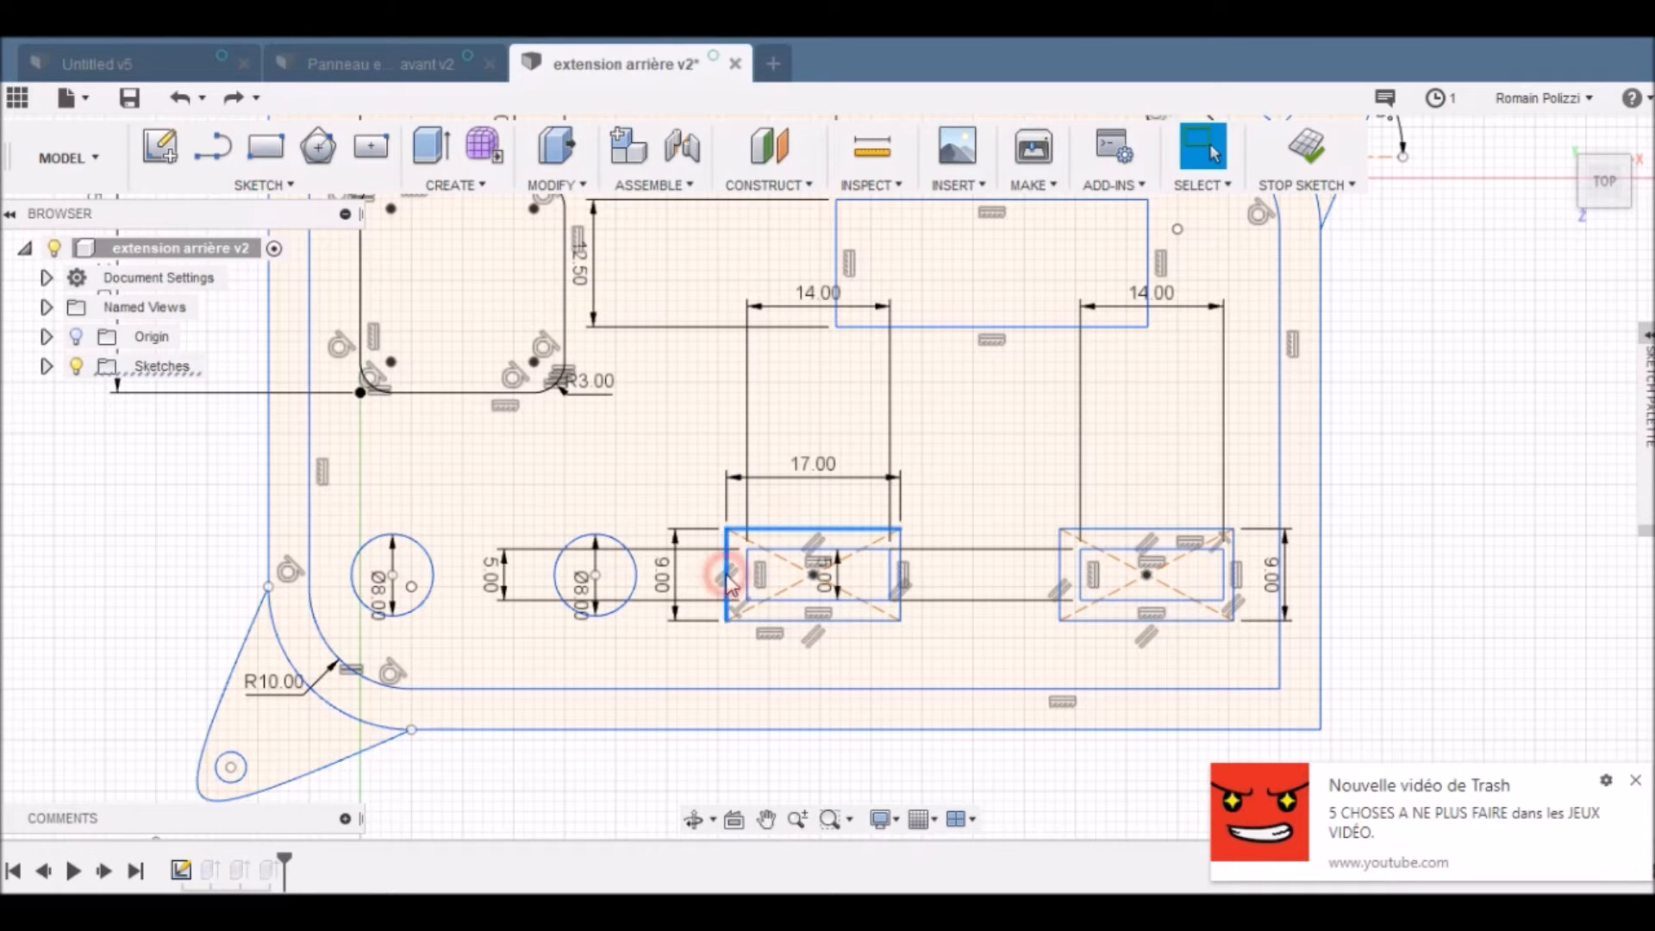
{"action": "left_click", "coordinate": [1236, 564]}
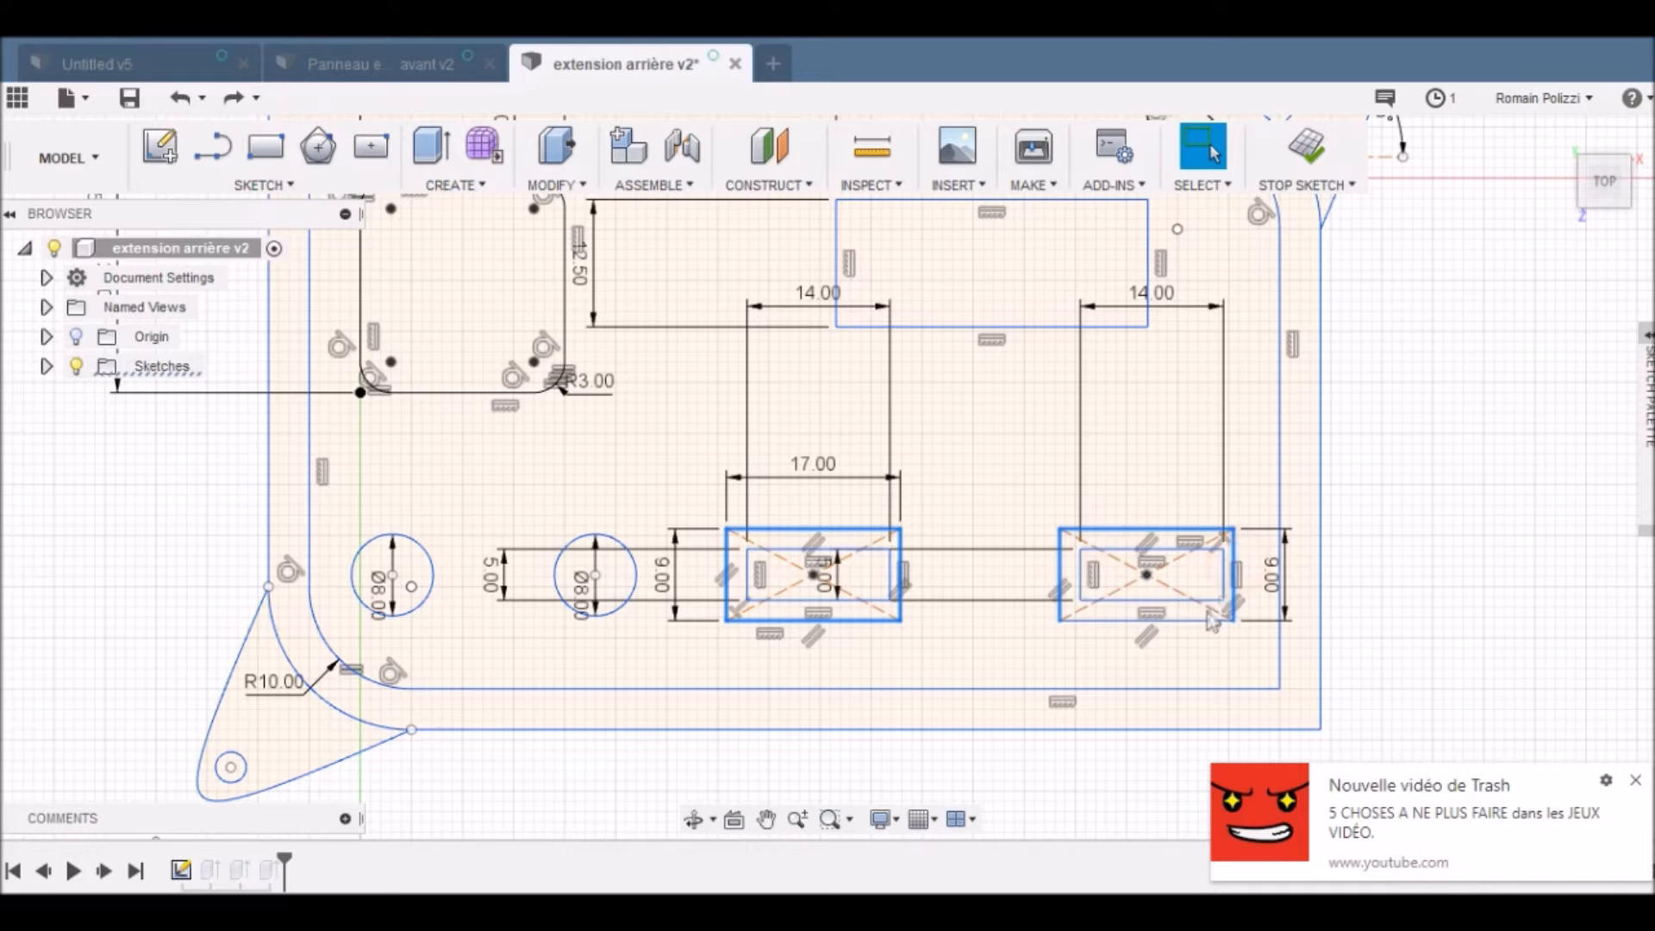
{"action": "key", "text": "m"}
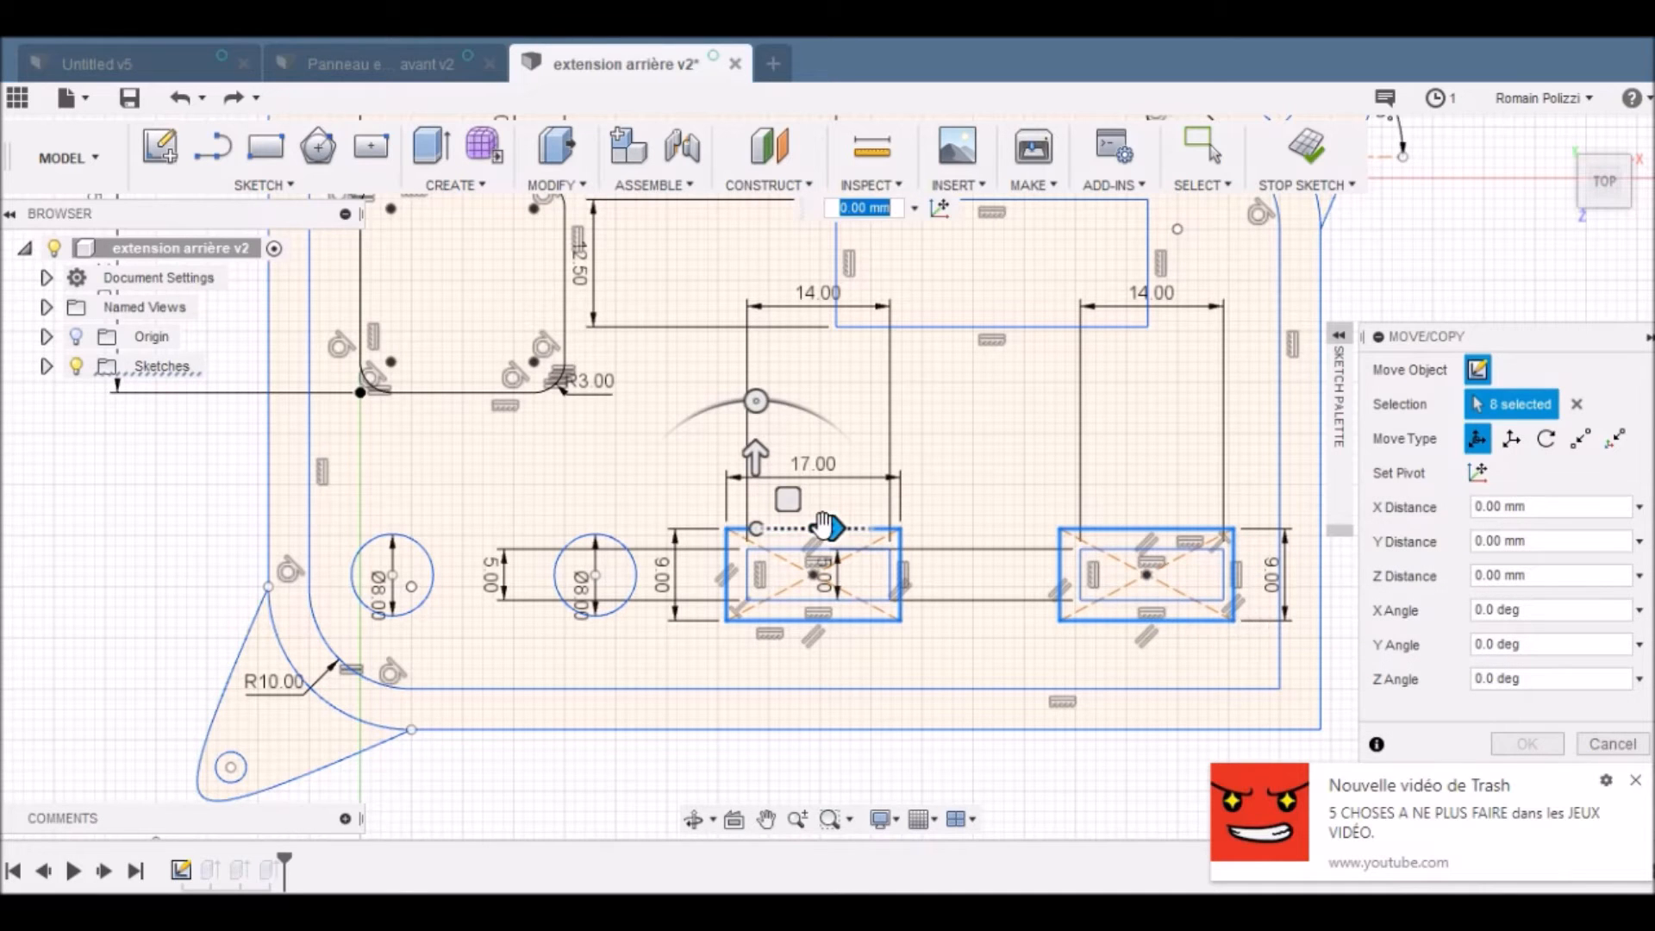
{"action": "left_click_drag", "start_coordinate": [825, 526], "coordinate": [832, 527]}
{"action": "key", "text": "Return"}
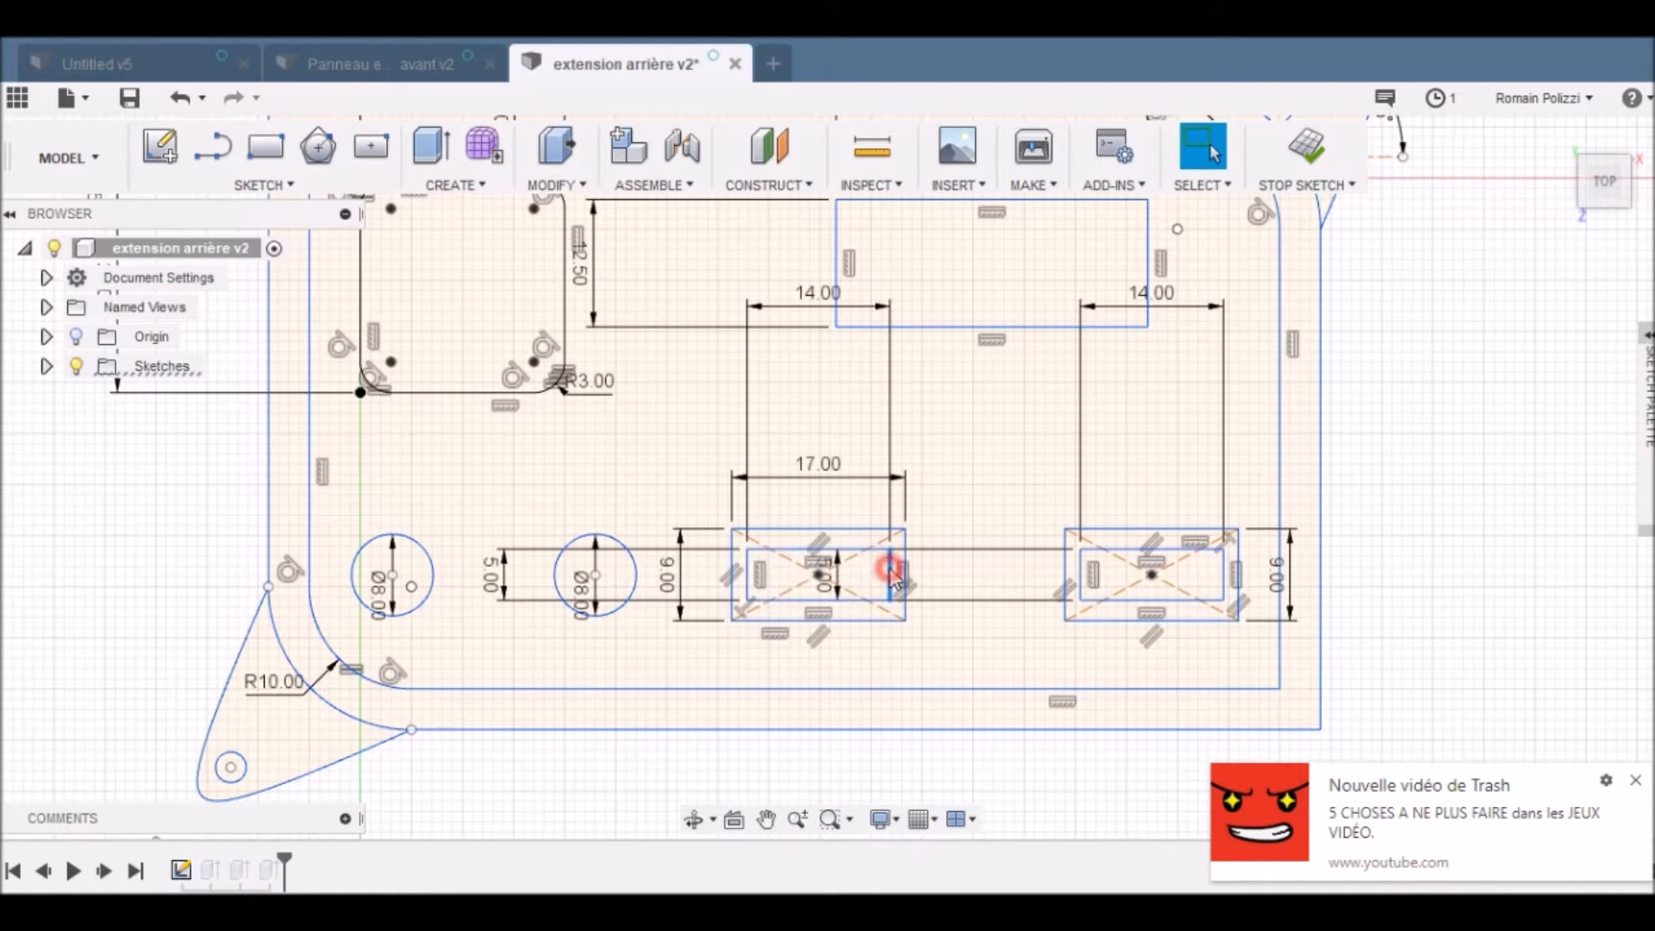
Step: Set the heights of both small inner rectangles to 6 mm
{"action": "double_click", "coordinate": [504, 580]}
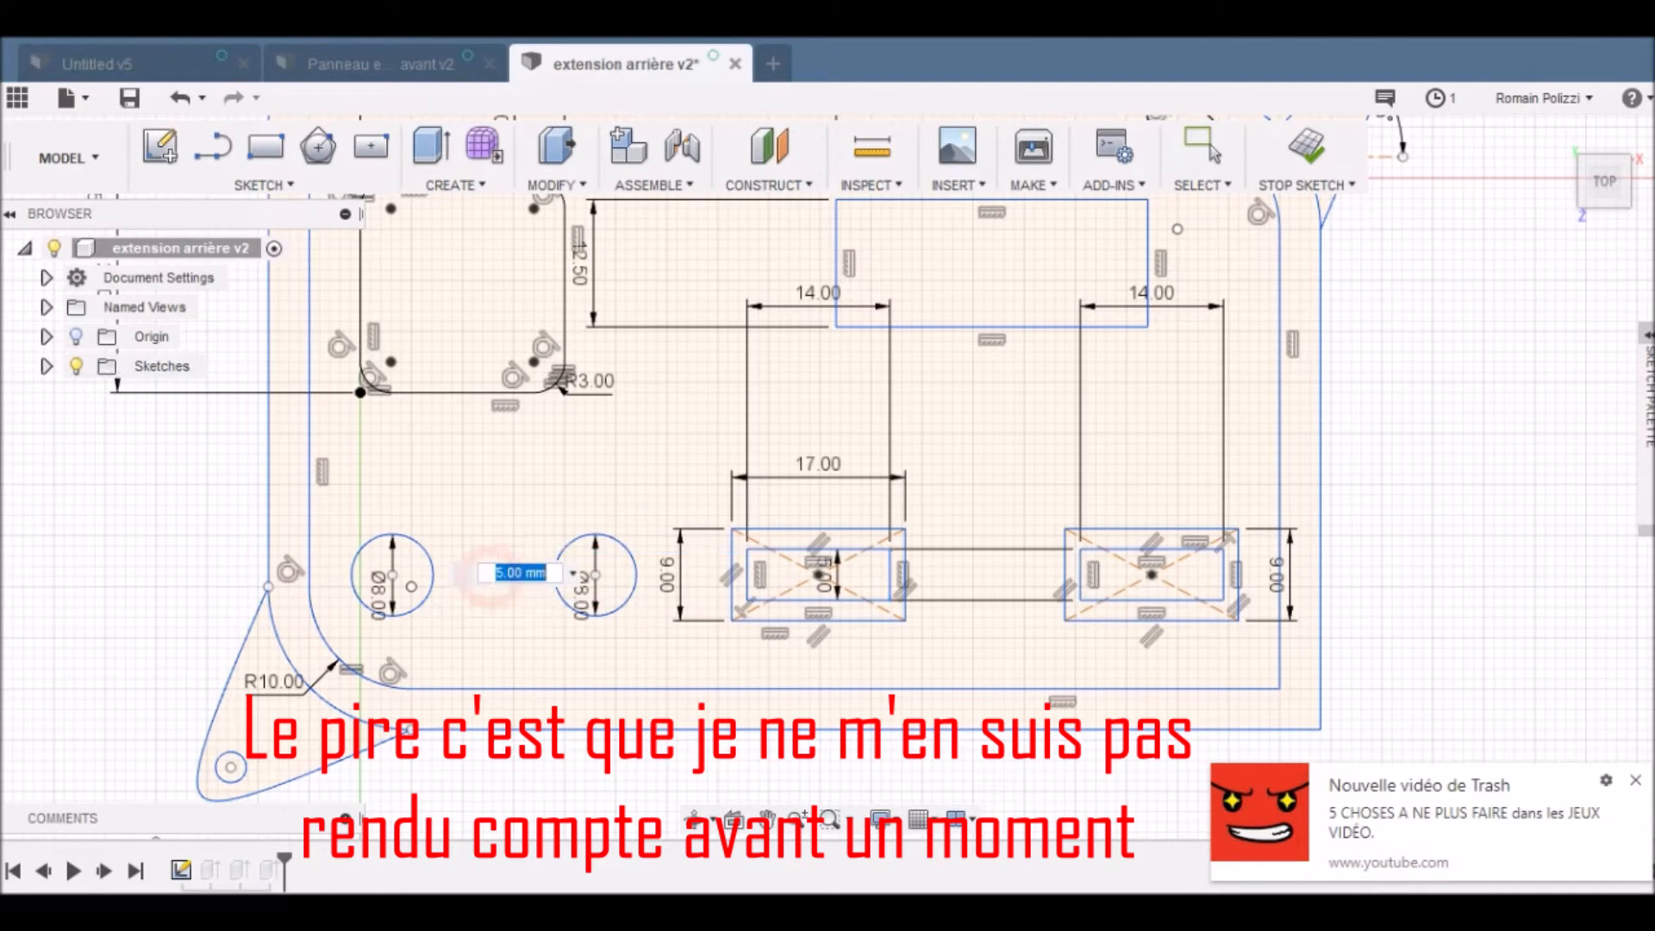
{"action": "type", "text": "9"}
{"action": "key", "text": "Return"}
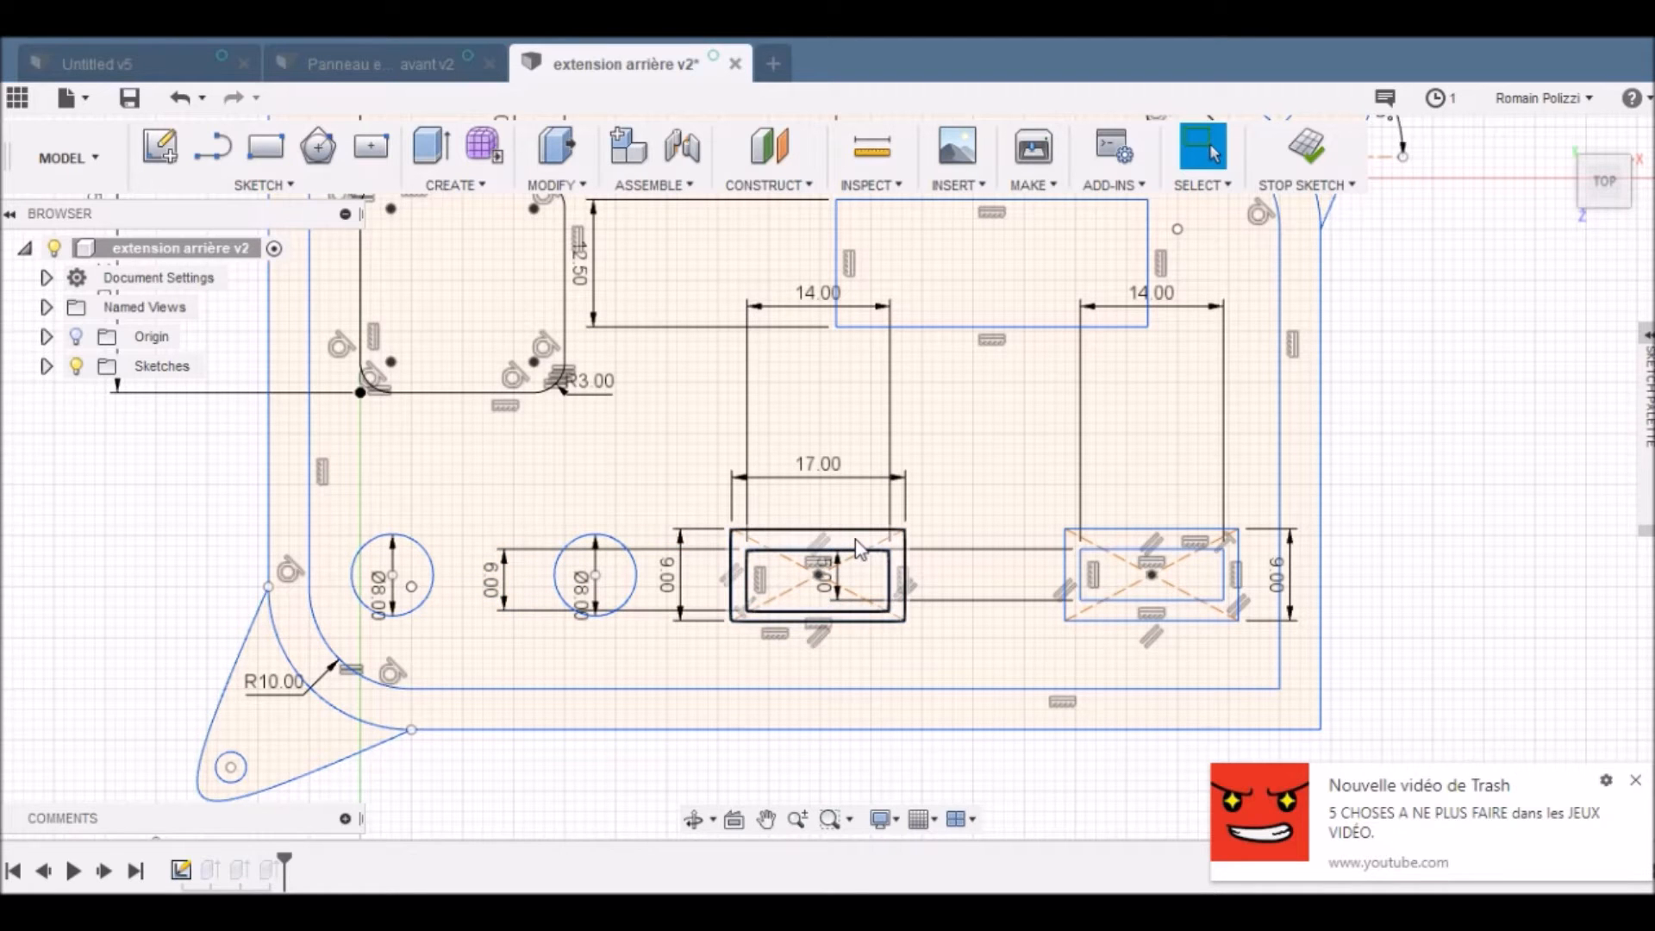
{"action": "key", "text": "ctrl+z"}
{"action": "left_click", "coordinate": [232, 98]}
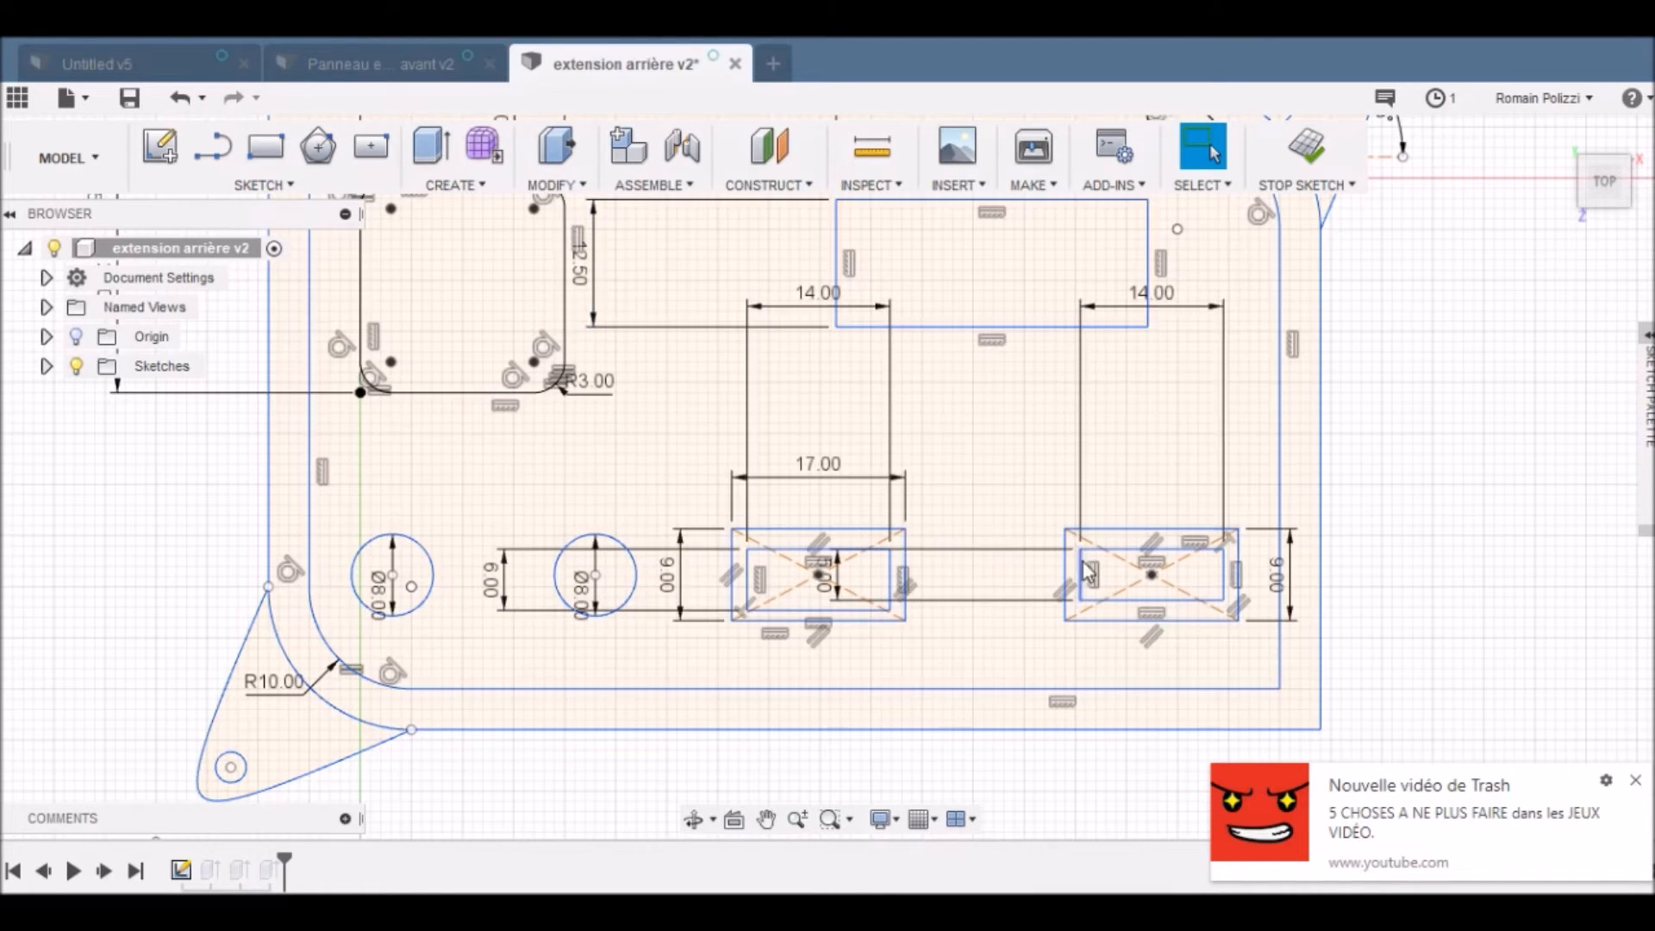
{"action": "double_click", "coordinate": [940, 601]}
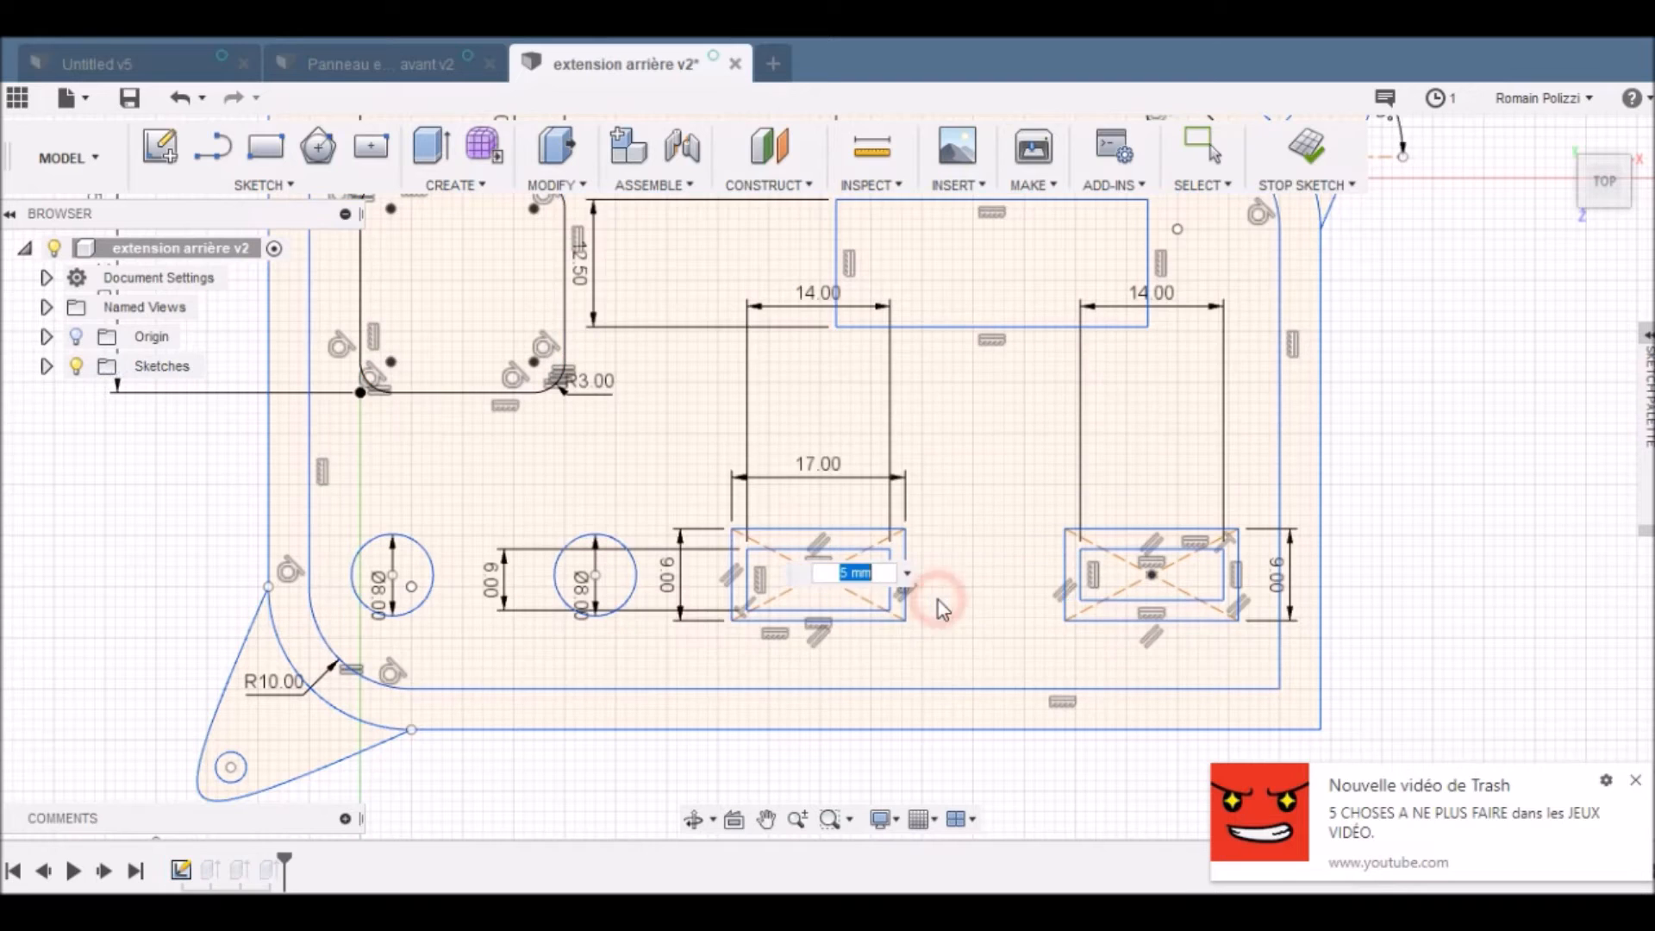
{"action": "type", "text": "6"}
{"action": "key", "text": "Return"}
Step: Move the outlines of both small outer rectangles down 0.5 mm
{"action": "left_click", "coordinate": [759, 528]}
{"action": "left_click", "coordinate": [732, 556], "text": "ctrl"}
{"action": "left_click", "coordinate": [850, 620], "text": "ctrl"}
{"action": "left_click", "coordinate": [905, 569], "text": "ctrl"}
{"action": "left_click", "coordinate": [1066, 556], "text": "ctrl"}
{"action": "left_click", "coordinate": [1239, 576], "text": "ctrl"}
{"action": "left_click", "coordinate": [1196, 620], "text": "ctrl"}
{"action": "key", "text": "m"}
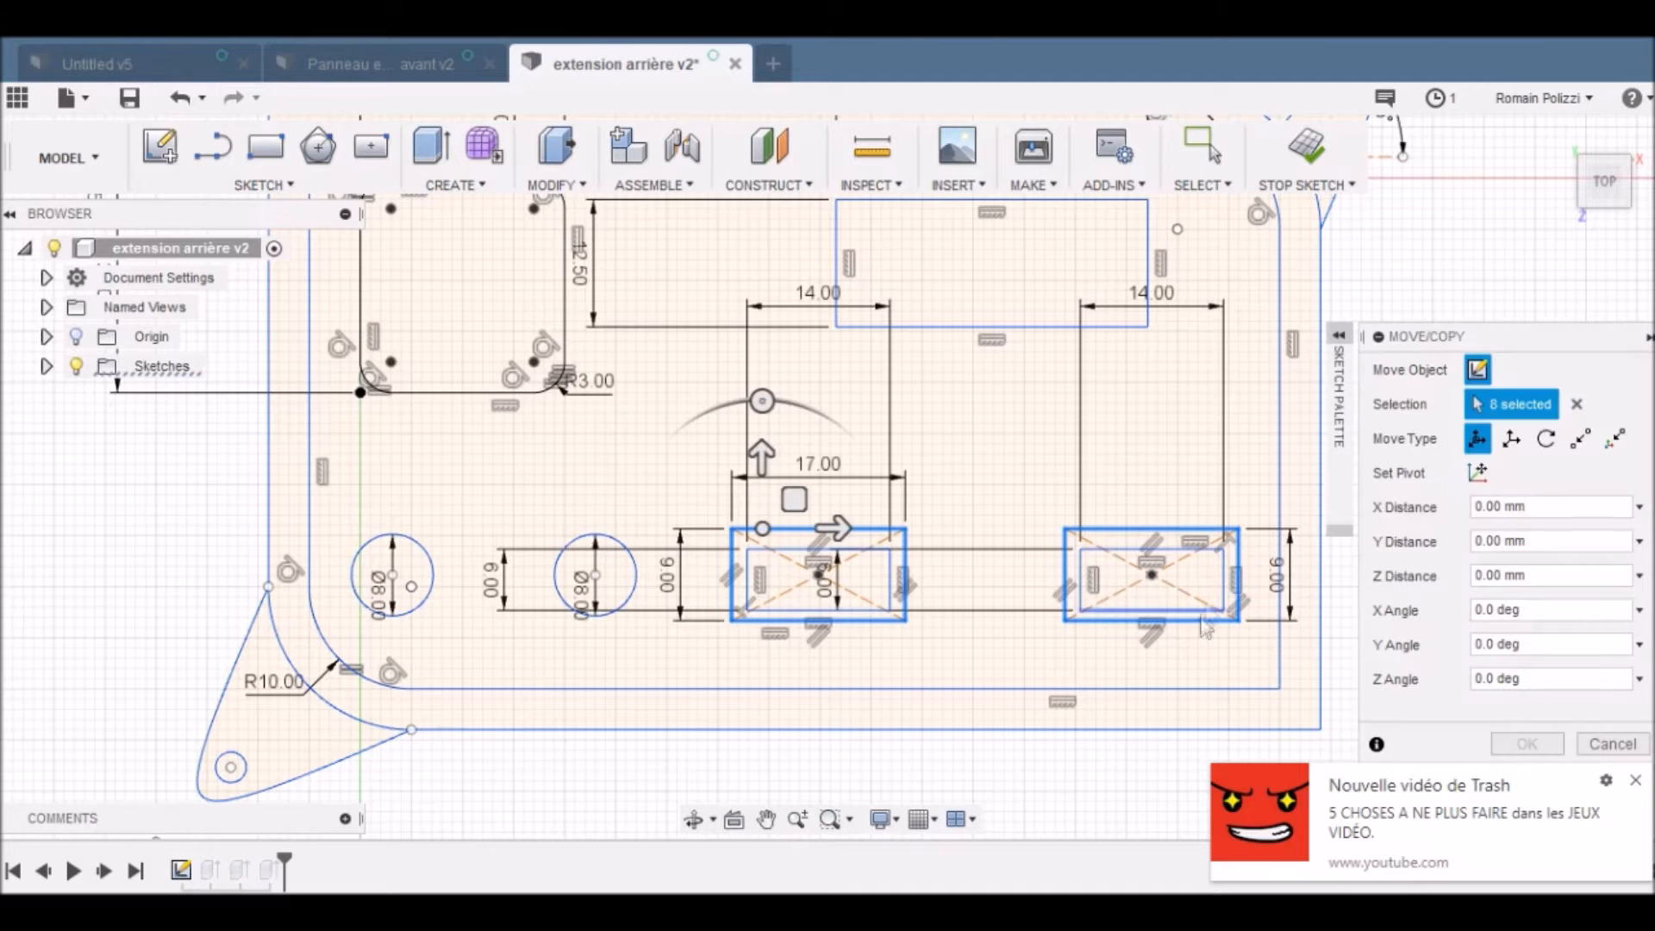
{"action": "left_click", "coordinate": [764, 460]}
{"action": "type", "text": "-0.5"}
{"action": "key", "text": "Return"}
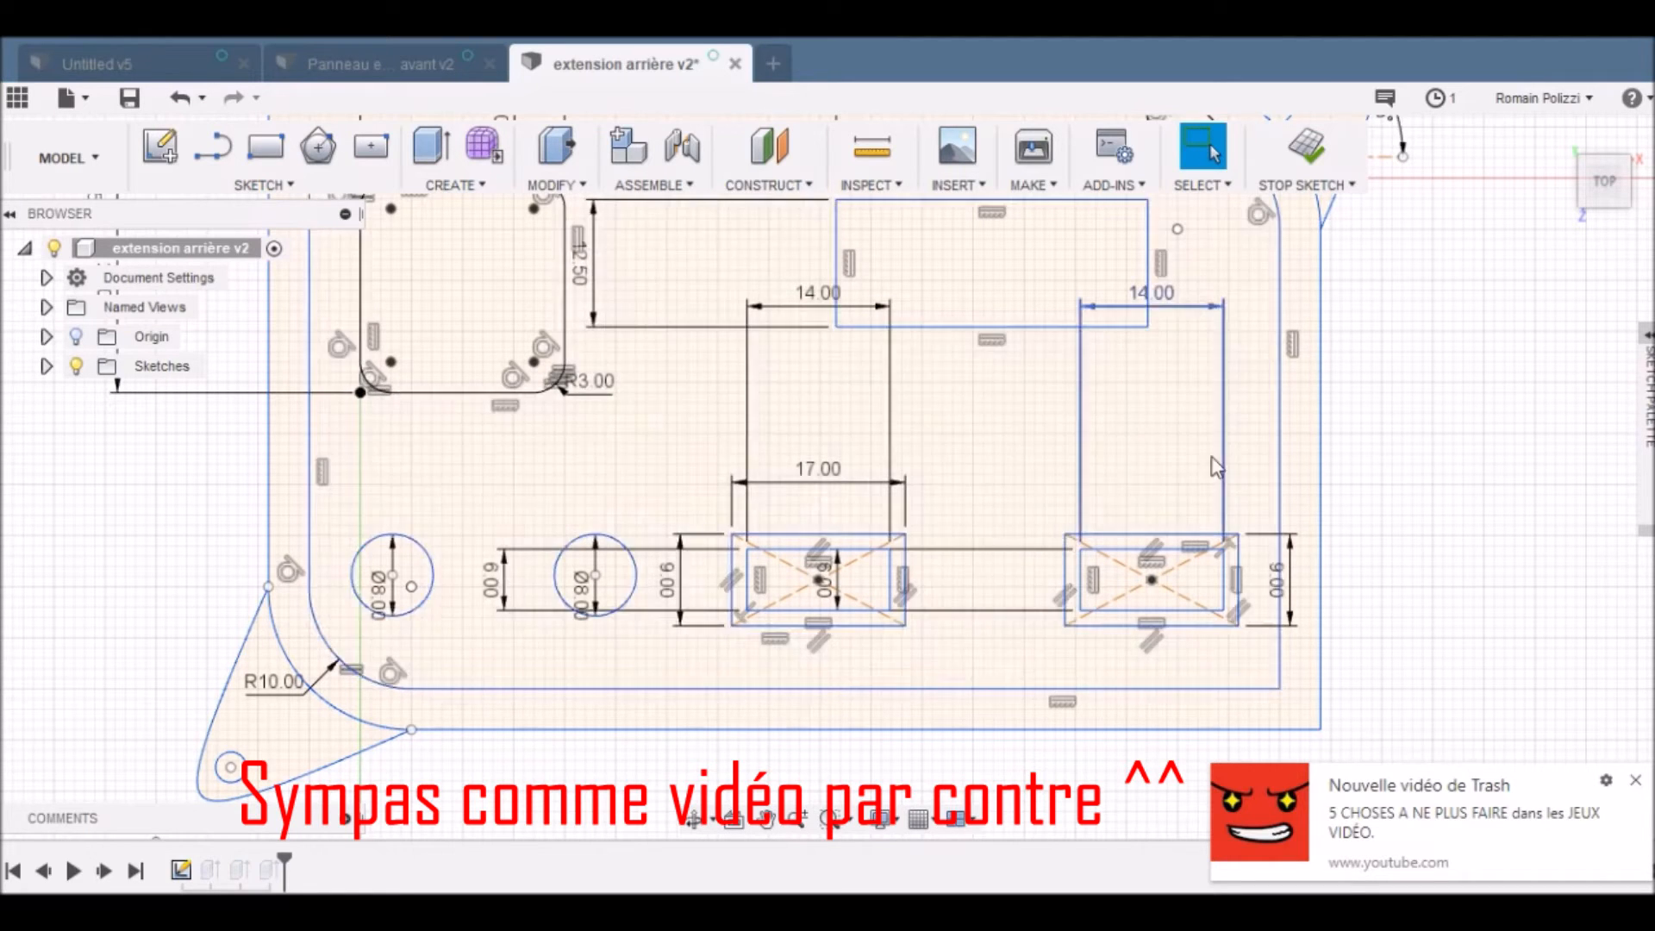
Step: Set the large rectangle's height to 14.5 mm and its width to 32 mm
{"action": "mouse_move", "coordinate": [1389, 362]}
{"action": "middle_mouse_down"}
{"action": "mouse_move", "coordinate": [1409, 557]}
{"action": "mouse_move", "coordinate": [1332, 295]}
{"action": "middle_mouse_up"}
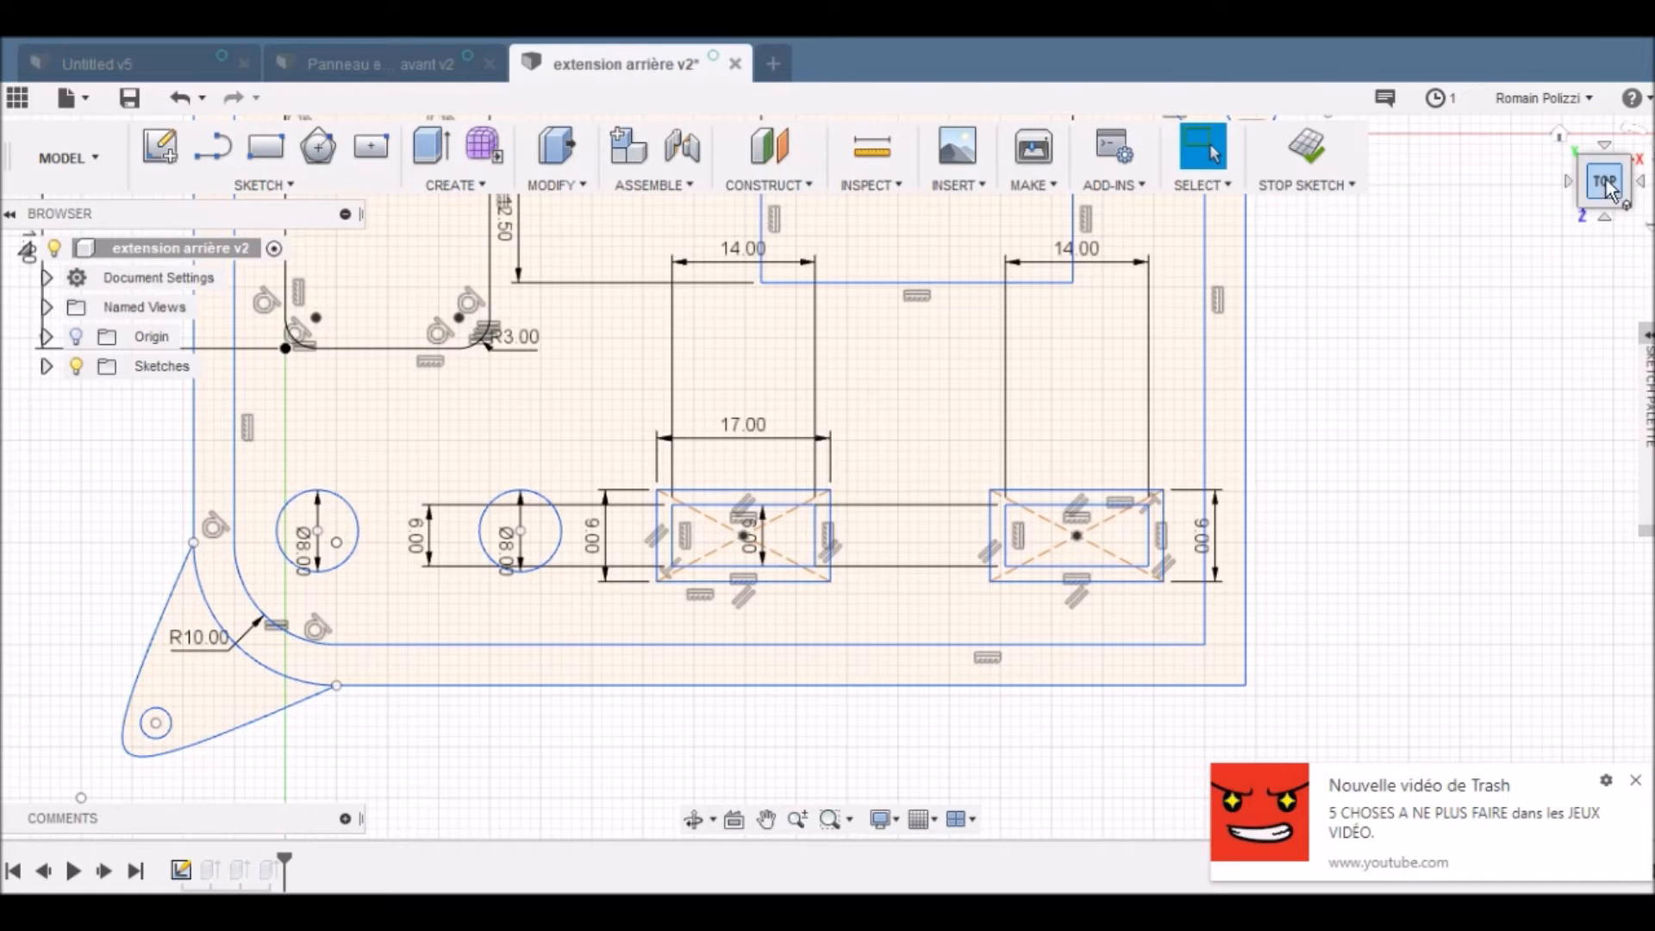
{"action": "middle_click_drag", "start_coordinate": [1452, 244], "coordinate": [1255, 479]}
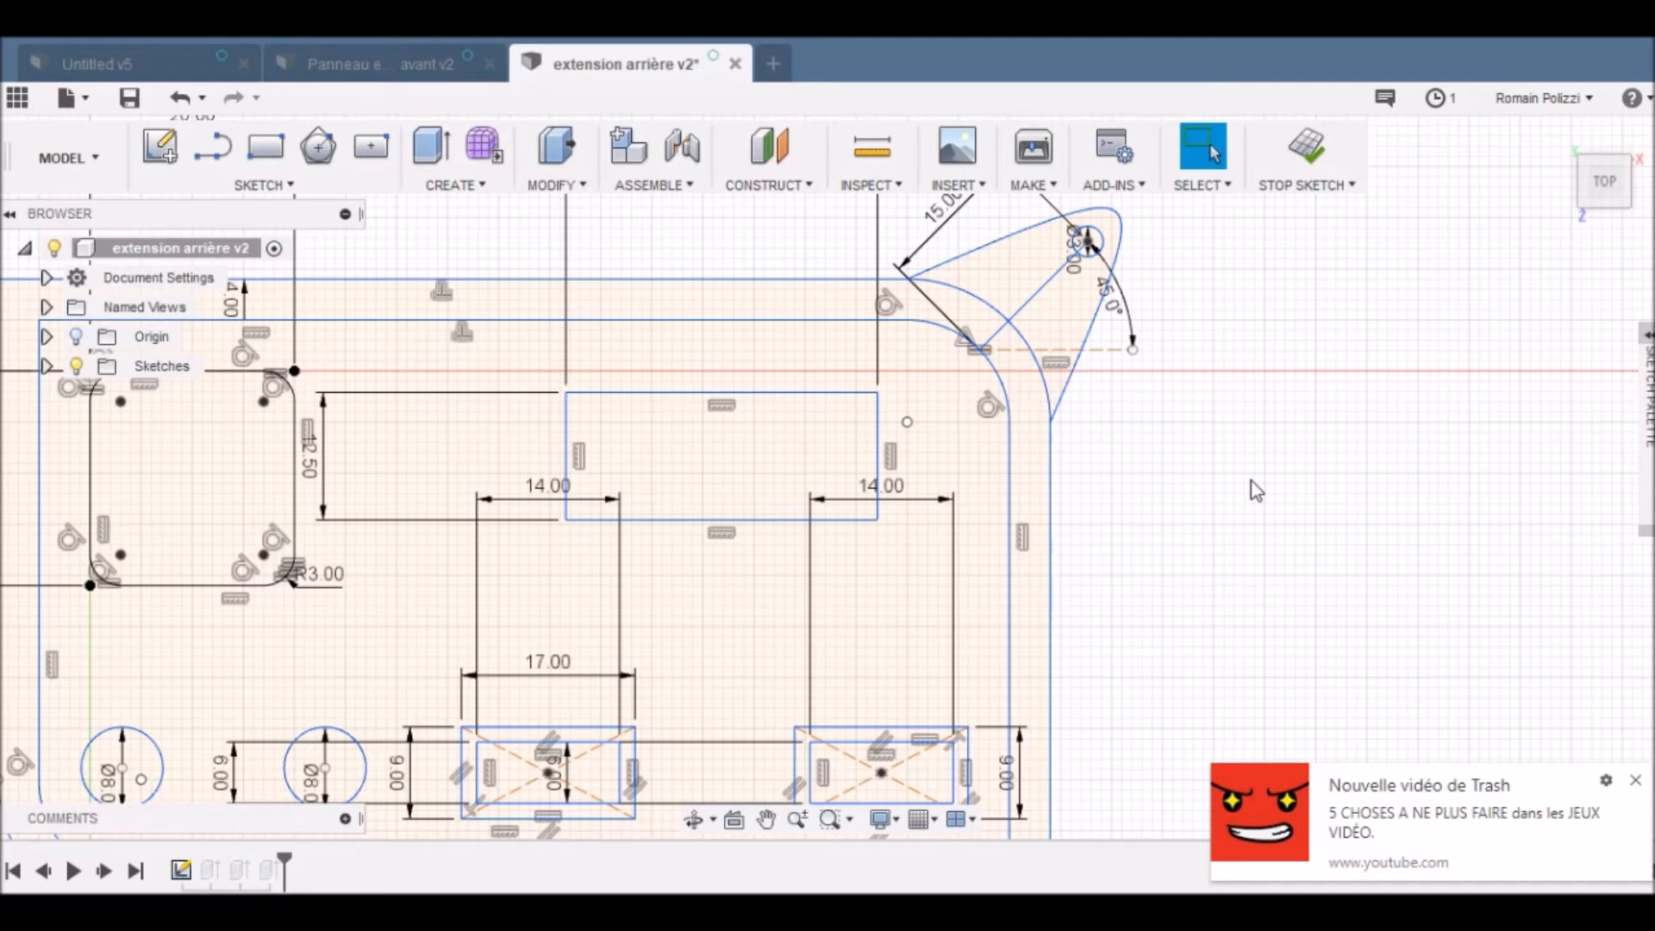
{"action": "mouse_move", "coordinate": [1250, 479]}
{"action": "middle_mouse_down"}
{"action": "mouse_move", "coordinate": [1615, 473]}
{"action": "mouse_move", "coordinate": [1551, 470]}
{"action": "middle_mouse_up"}
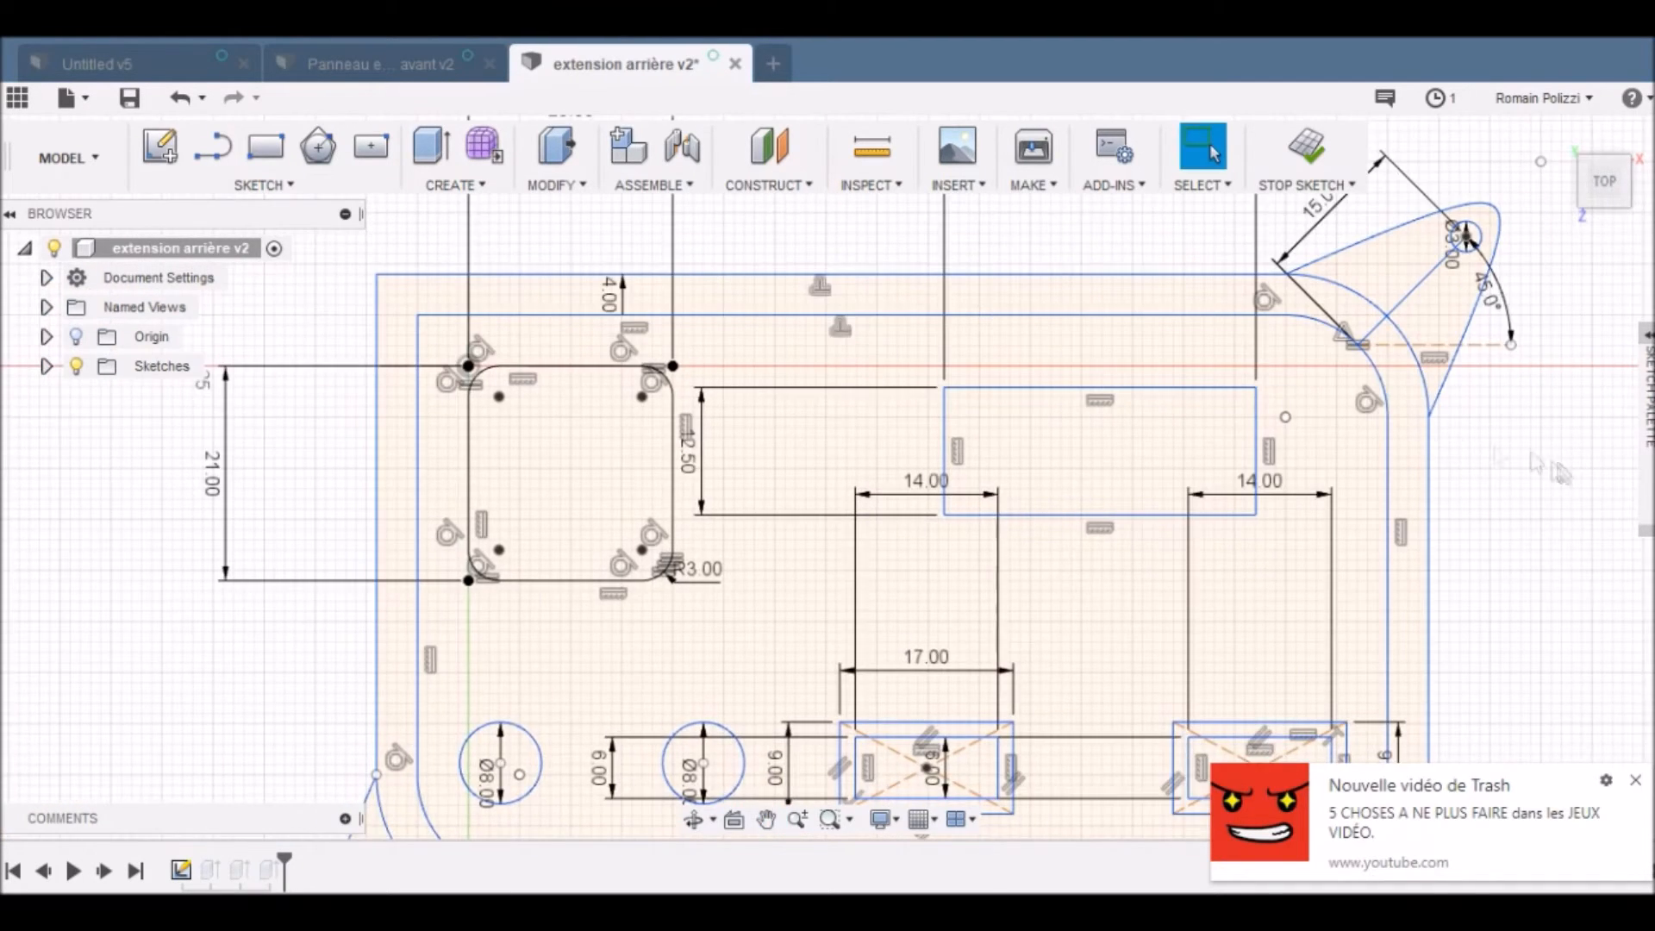
{"action": "double_click", "coordinate": [687, 450]}
{"action": "type", "text": "14.5"}
{"action": "key", "text": "Return"}
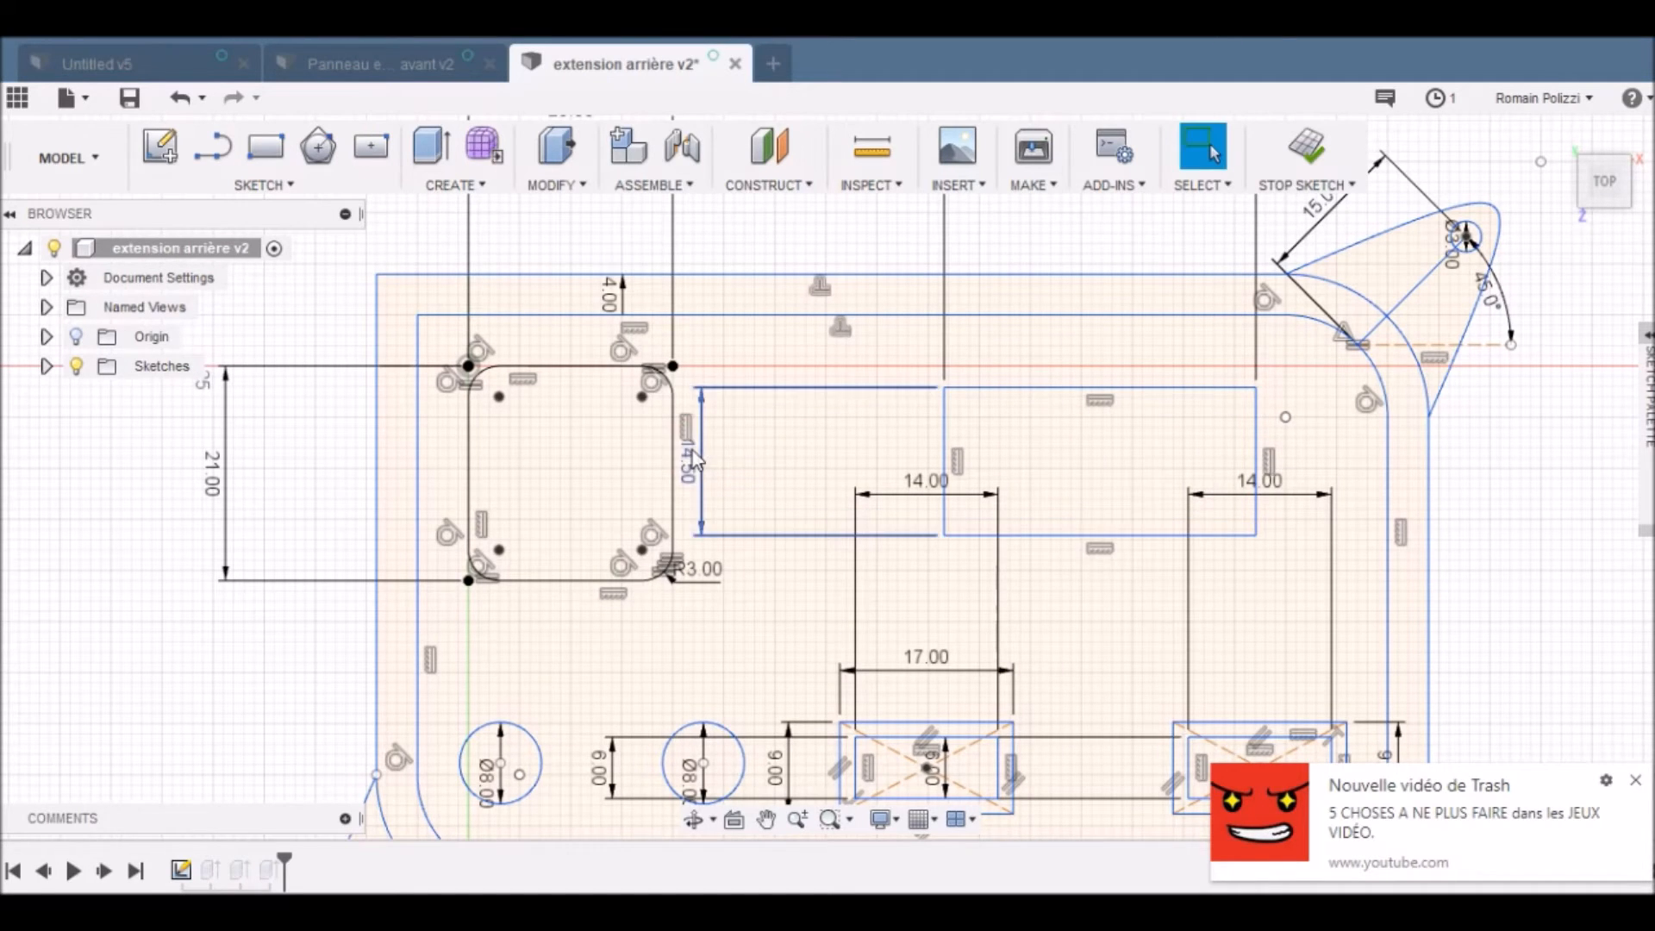
{"action": "middle_click_drag", "start_coordinate": [871, 345], "coordinate": [745, 610]}
{"action": "double_click", "coordinate": [962, 400]}
{"action": "type", "text": "32"}
{"action": "key", "text": "Return"}
Step: Move the whole large rectangle slightly to the left
{"action": "key", "text": "m"}
{"action": "key", "text": "Escape"}
{"action": "middle_click_drag", "start_coordinate": [756, 684], "coordinate": [746, 388]}
{"action": "left_click_drag", "start_coordinate": [746, 306], "coordinate": [1147, 513]}
{"action": "key", "text": "m"}
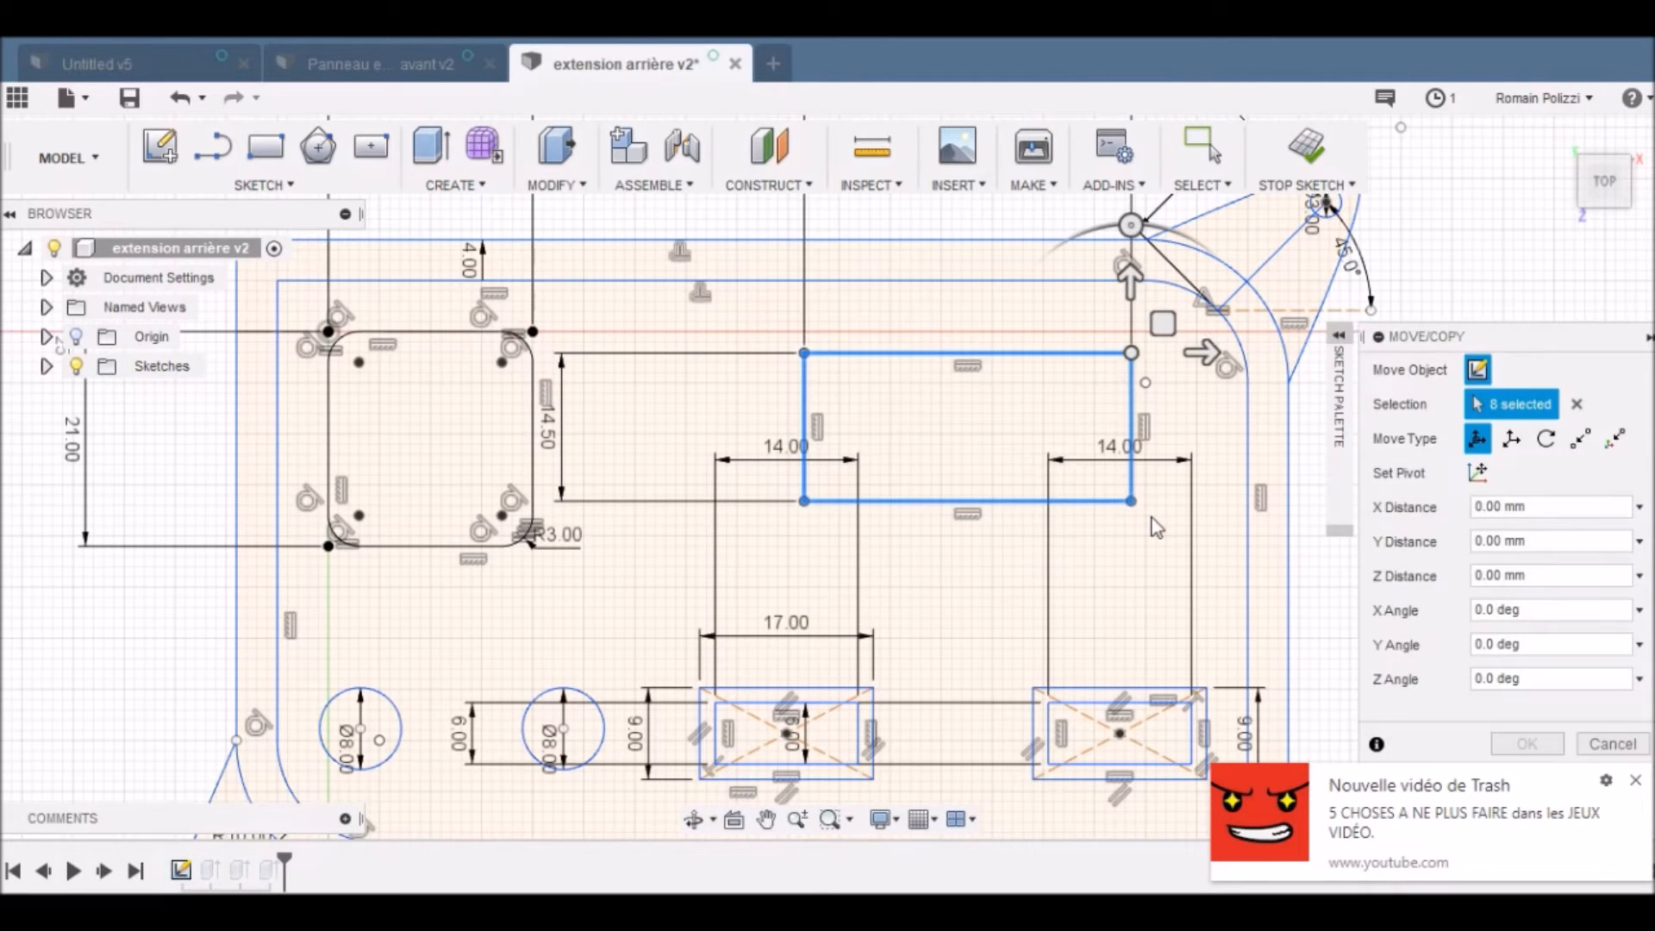
{"action": "left_click_drag", "start_coordinate": [1206, 351], "coordinate": [1194, 351]}
{"action": "key", "text": "Return"}
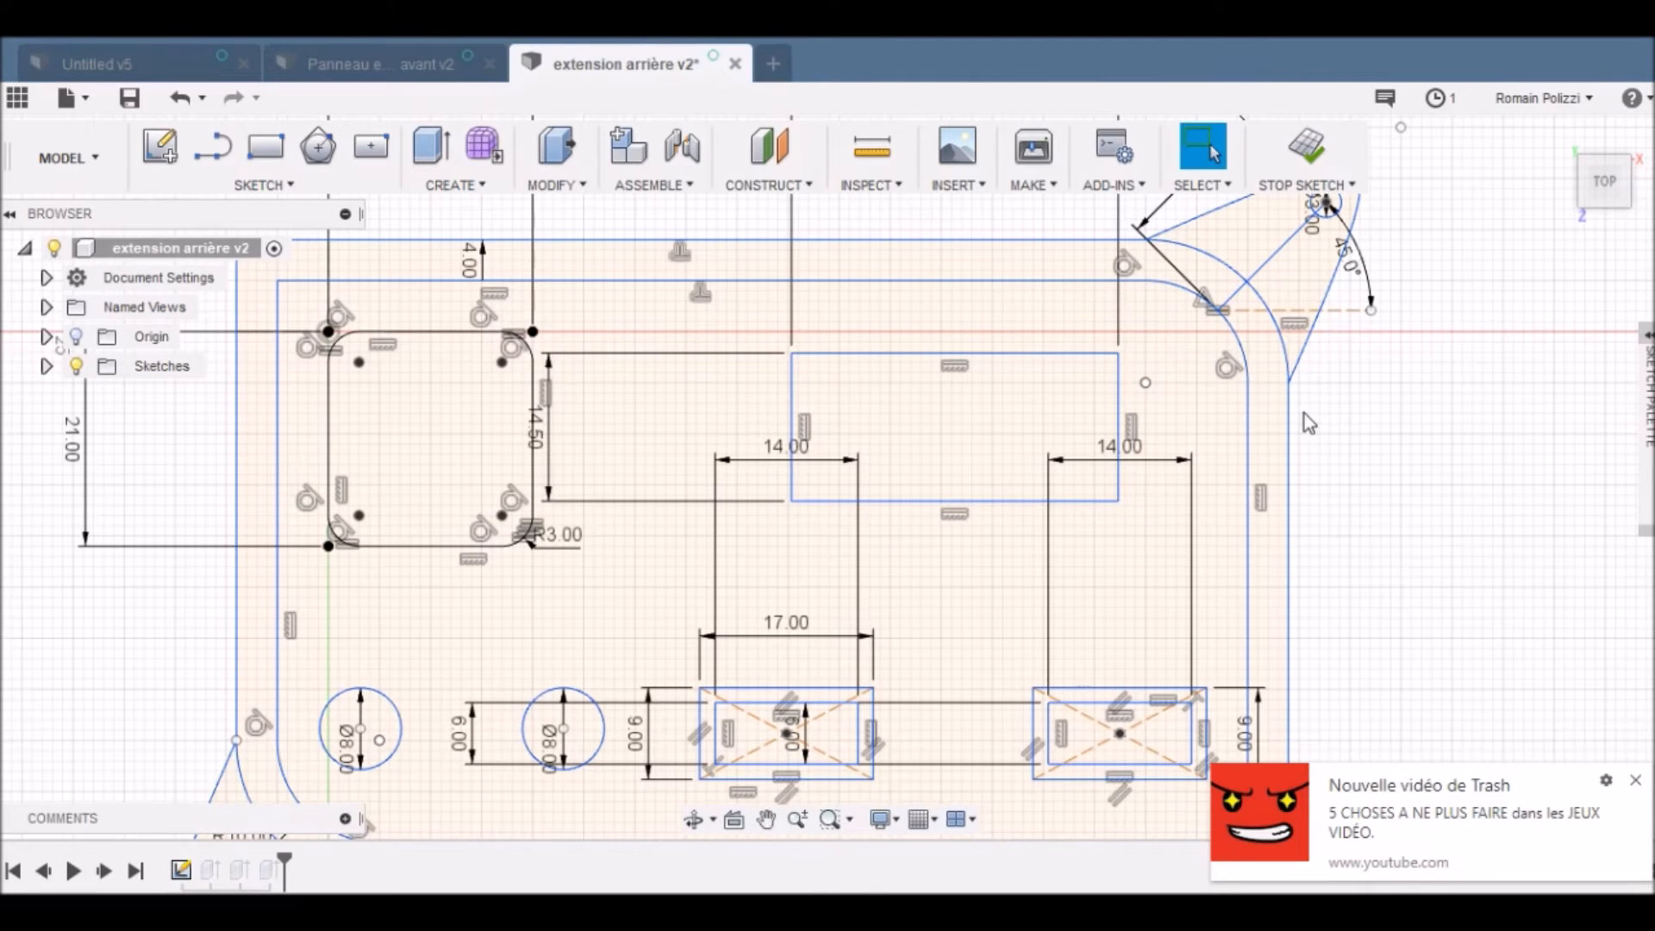
Step: Draw a diagonal line across the large rectangle's upper right corner, dimensioned 4 mm along each side
{"action": "key", "text": "a"}
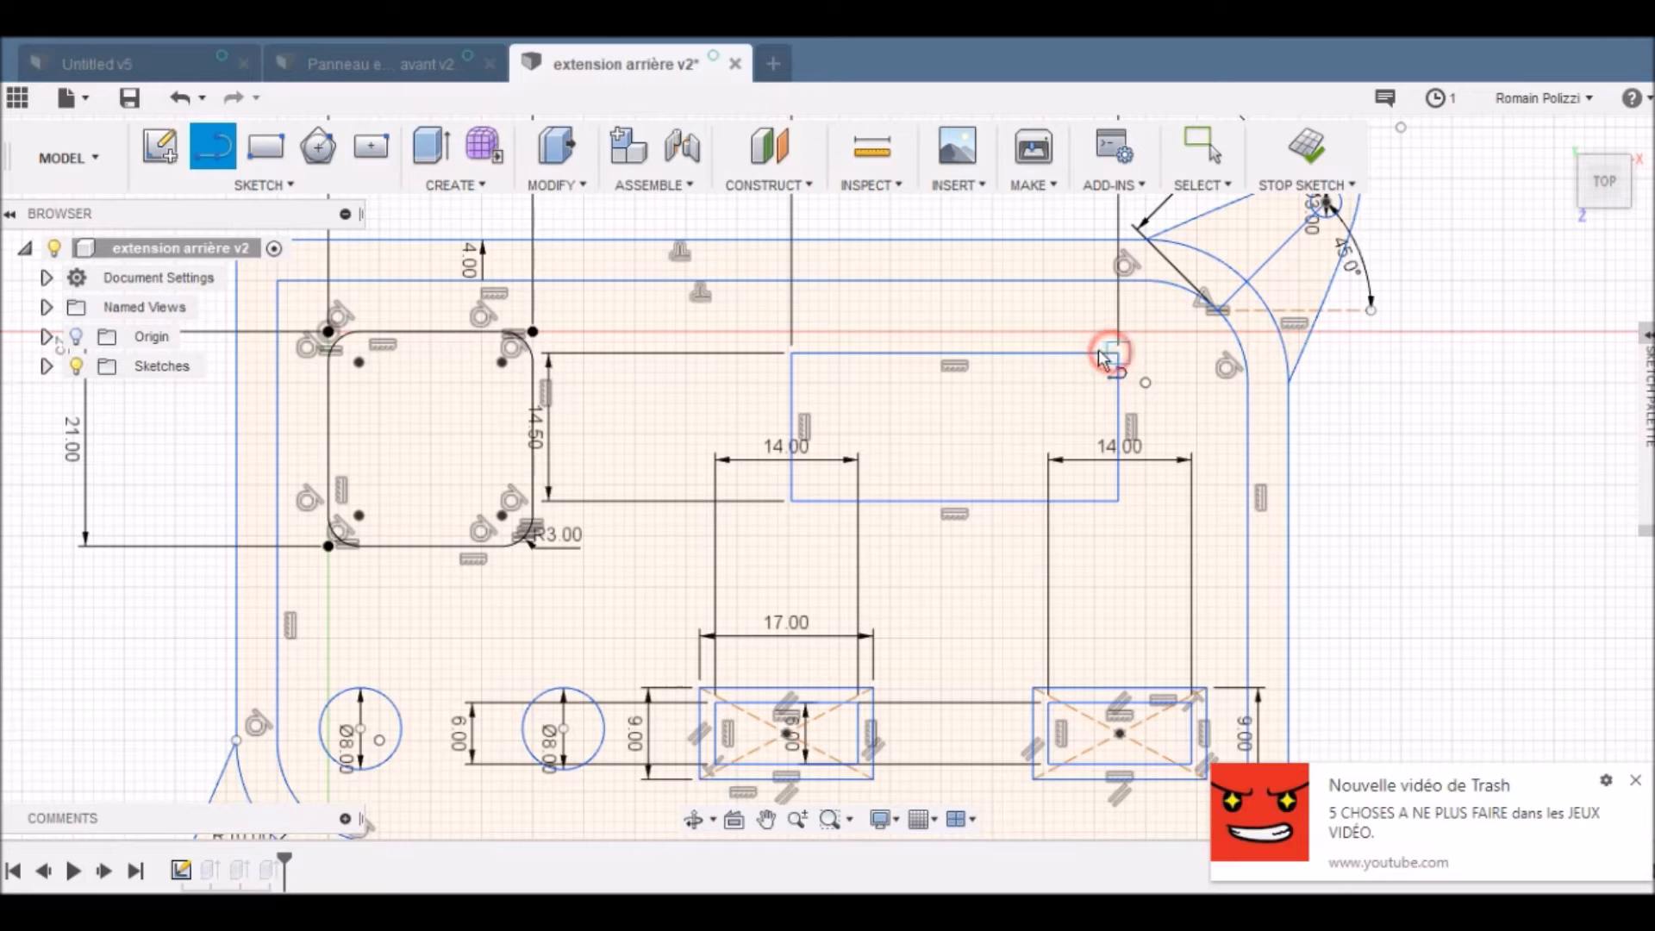
{"action": "left_click", "coordinate": [1118, 352]}
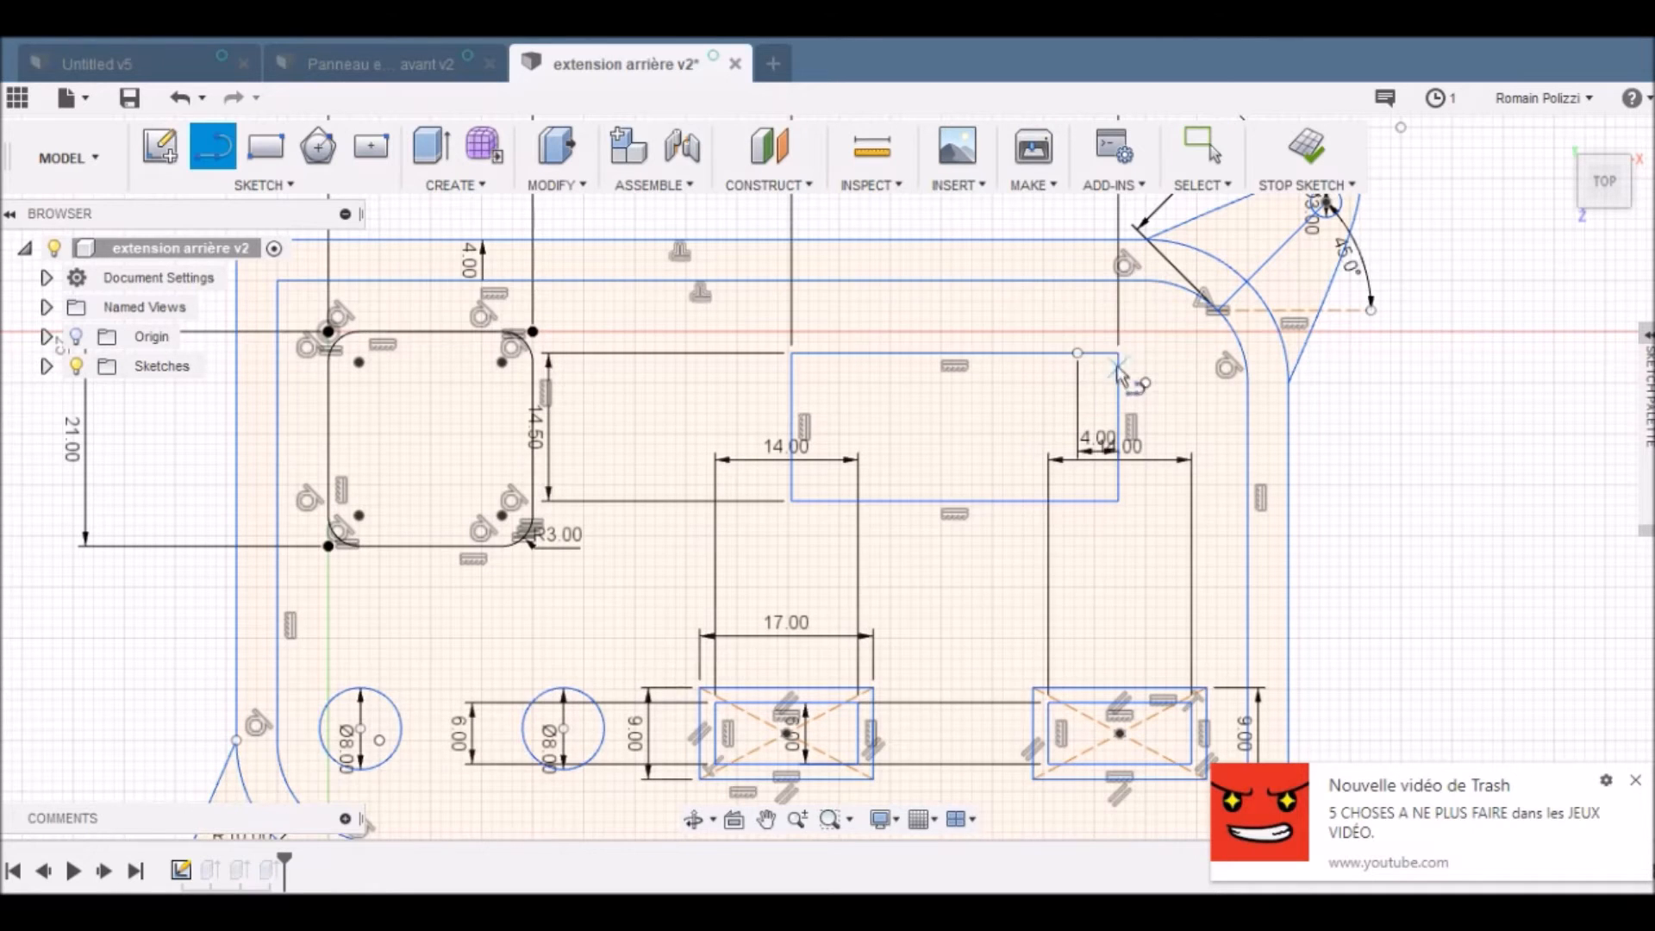
{"action": "type", "text": "4"}
{"action": "key", "text": "Return"}
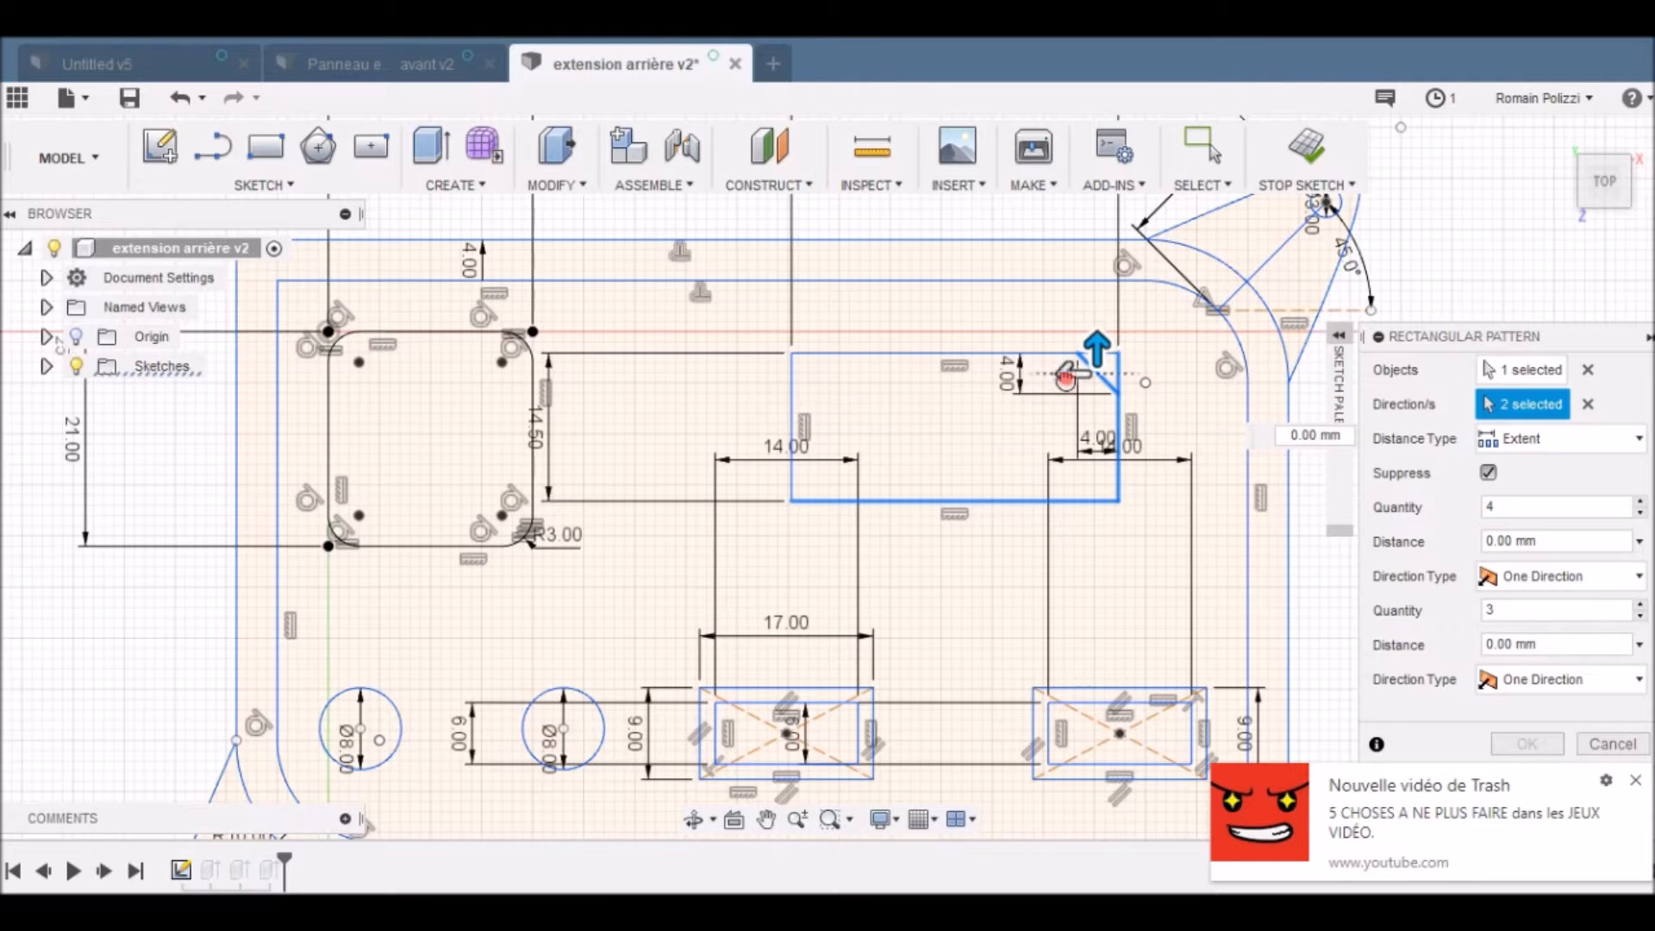
{"action": "left_click_drag", "start_coordinate": [1062, 378], "coordinate": [855, 388]}
{"action": "key", "text": "Escape"}
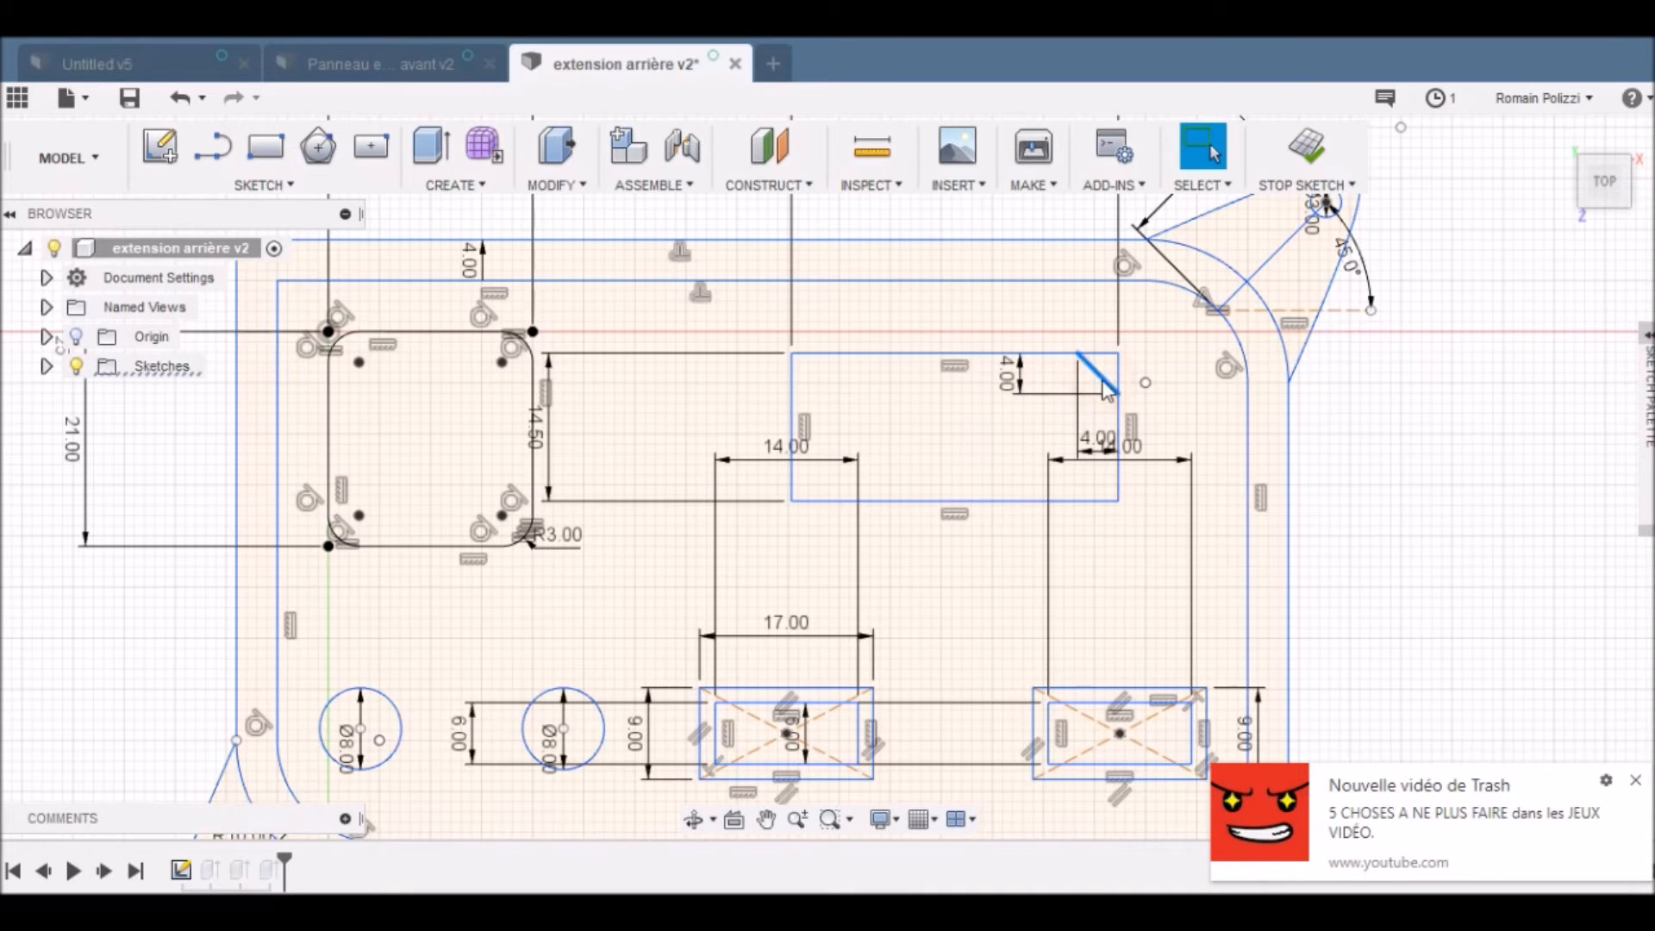
Step: Draw a vertical and a horizontal centre line through the large rectangle between the midpoints of its opposite sides
{"action": "left_click", "coordinate": [284, 184]}
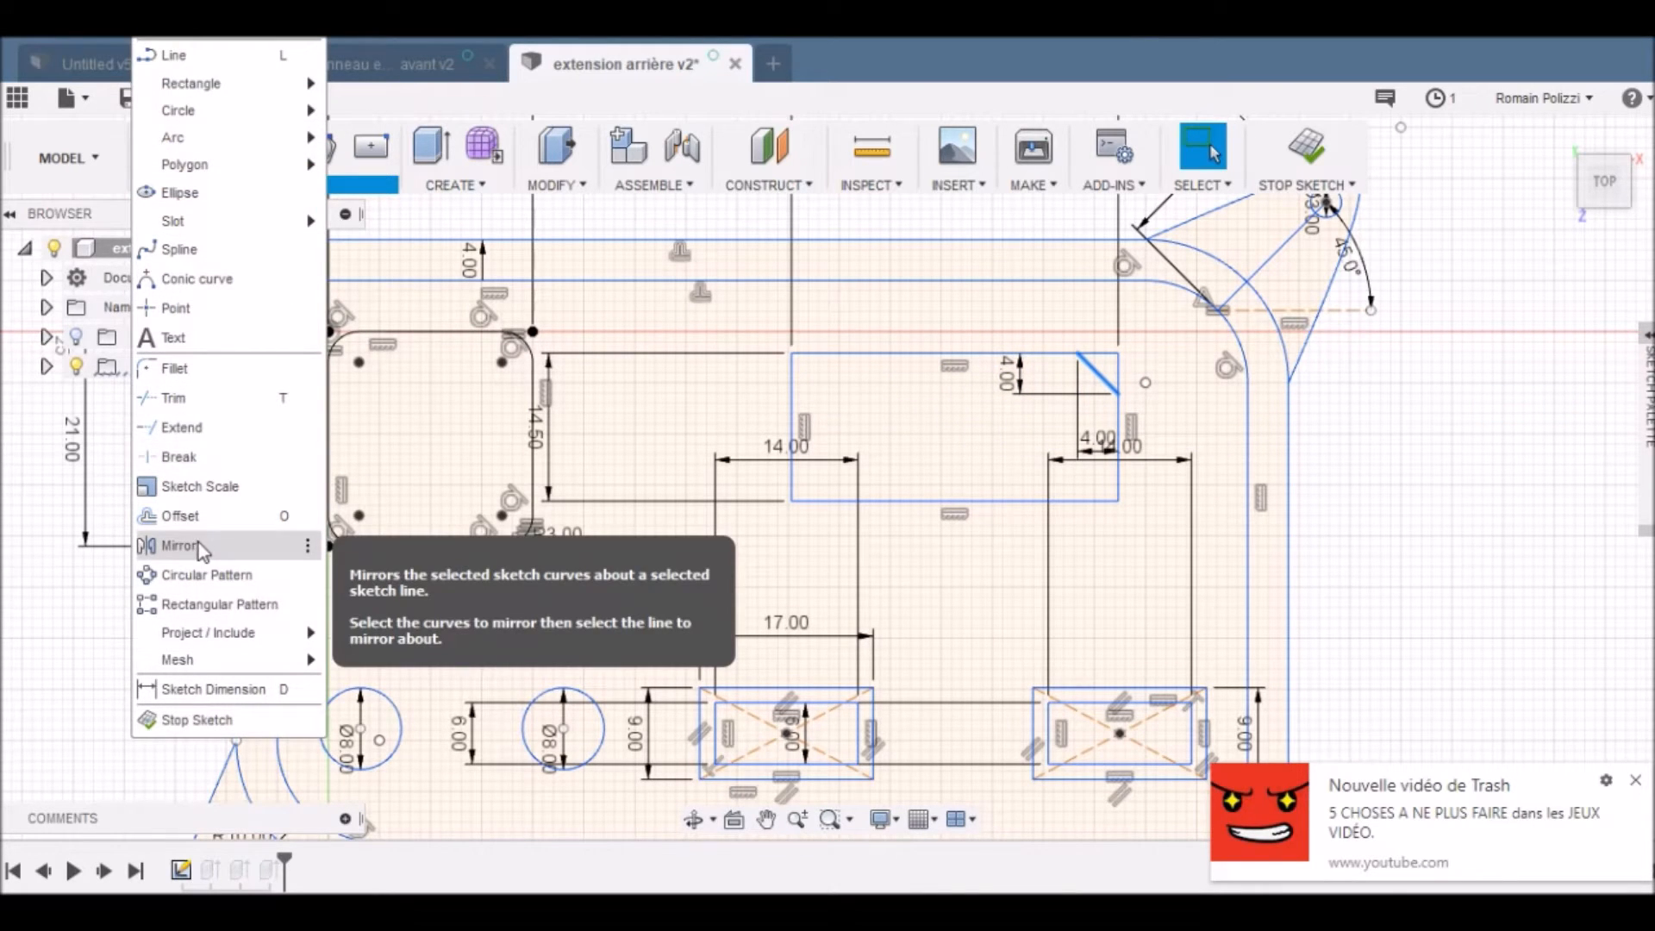
{"action": "left_click", "coordinate": [174, 54]}
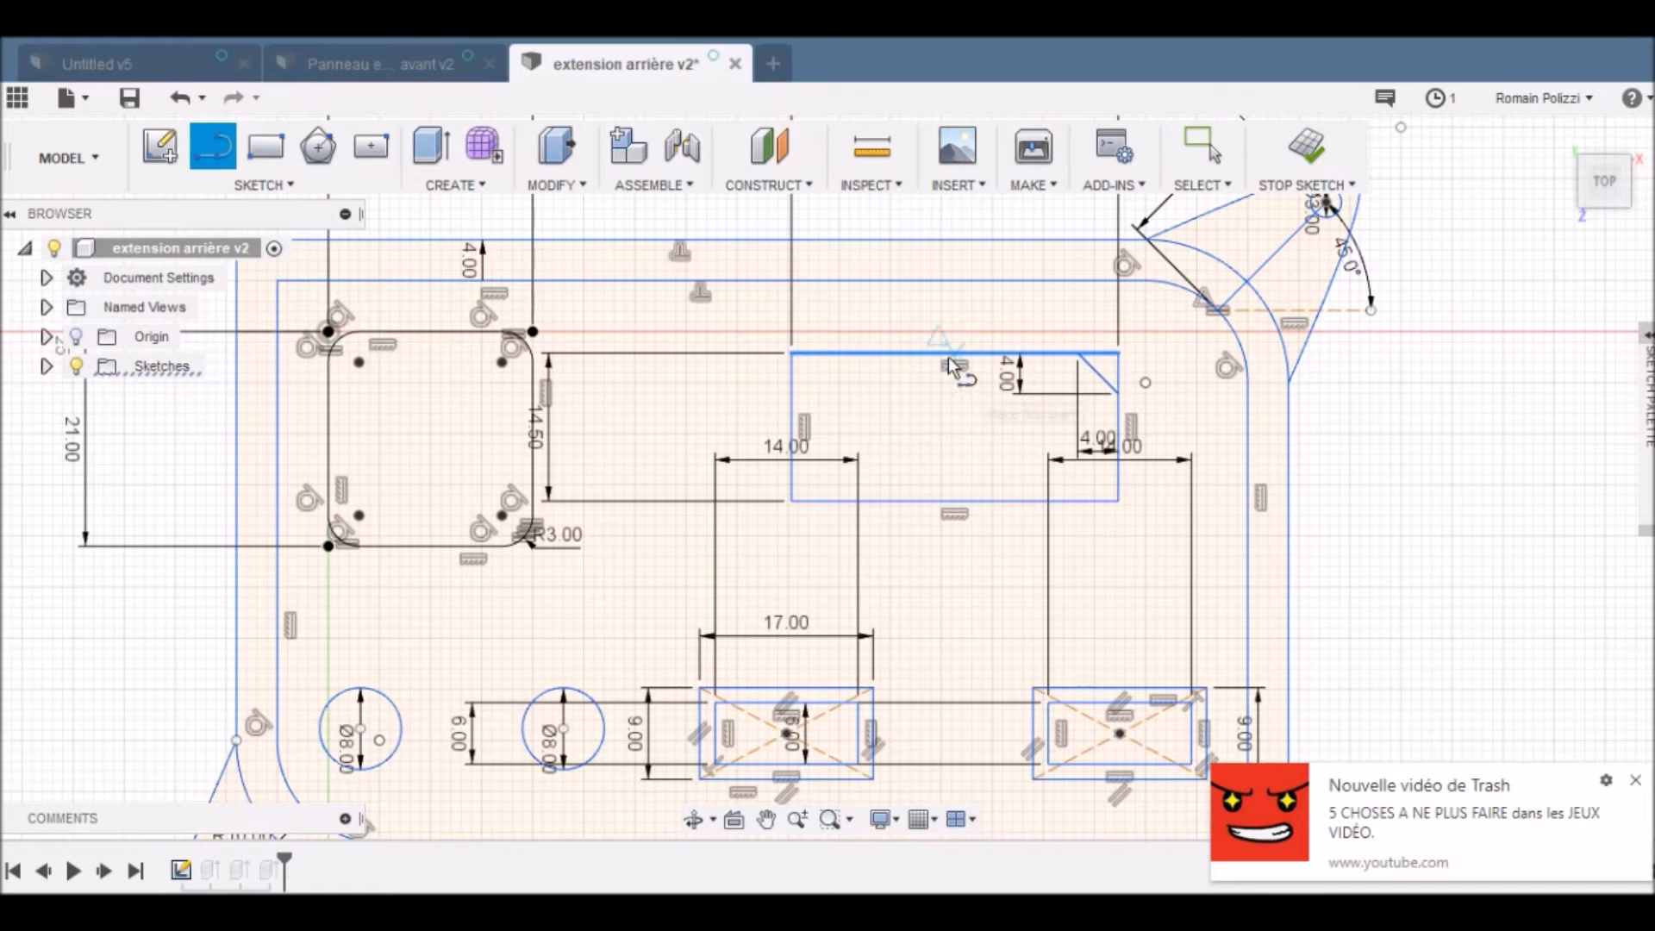
{"action": "left_click", "coordinate": [954, 353]}
{"action": "double_click", "coordinate": [954, 500]}
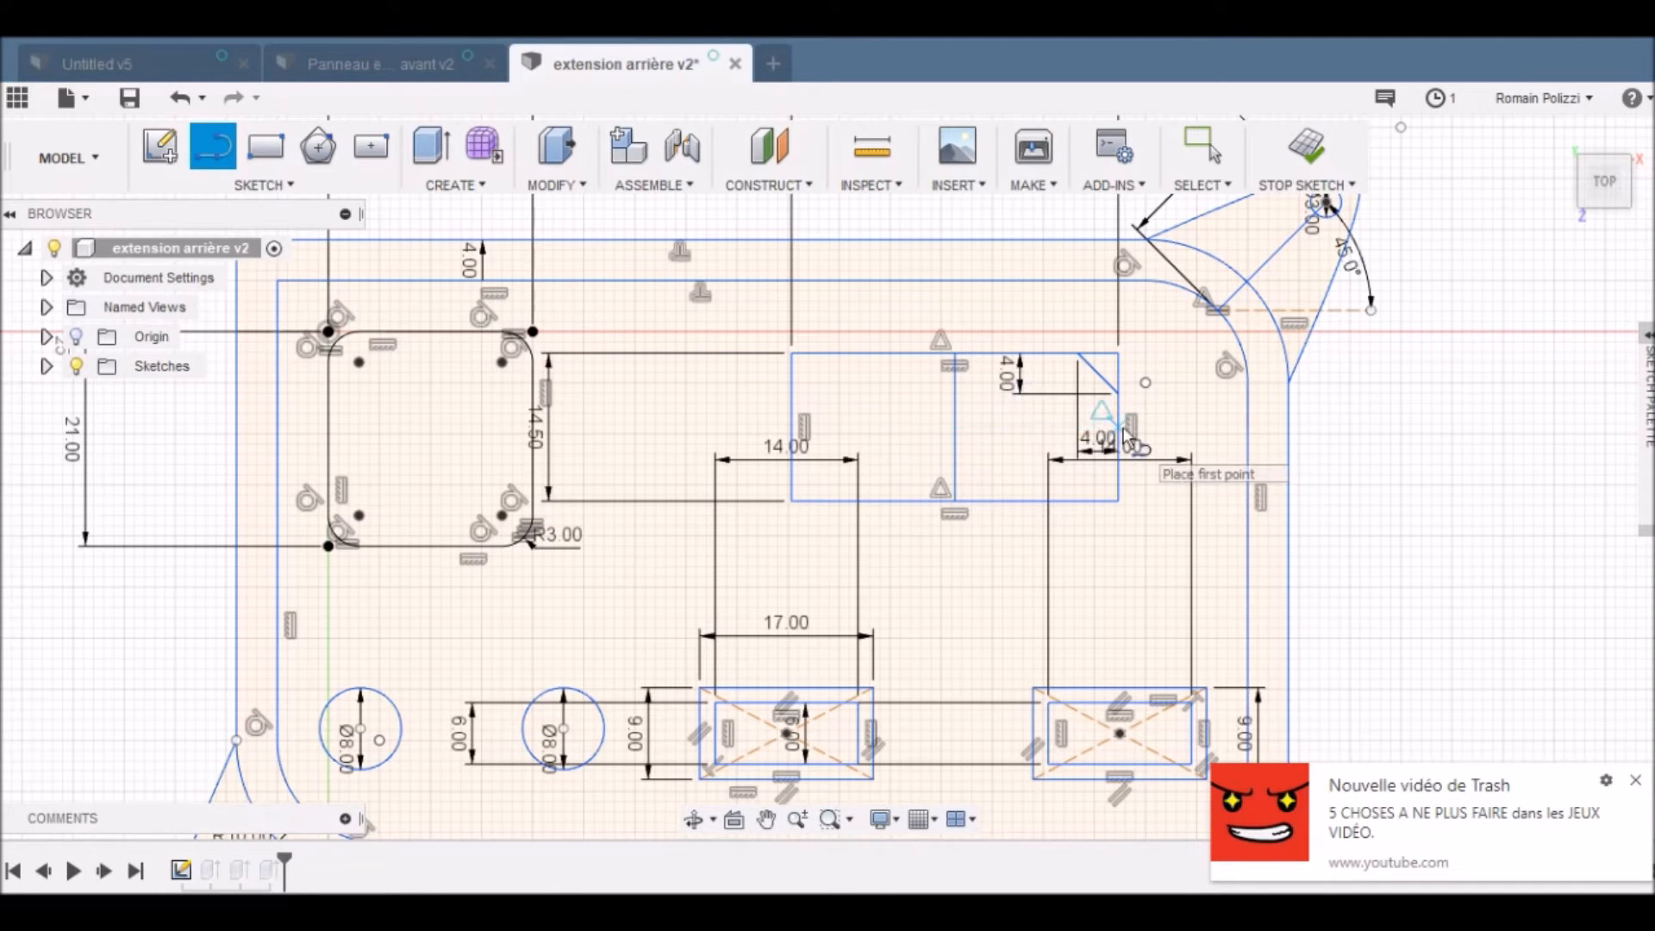
{"action": "left_click", "coordinate": [1118, 424]}
{"action": "left_click", "coordinate": [791, 427]}
{"action": "key", "text": "Escape"}
Step: Mirror the diagonal corner line about the large rectangle's vertical centre line
{"action": "left_click", "coordinate": [1097, 372]}
{"action": "left_click", "coordinate": [264, 184]}
{"action": "left_click", "coordinate": [275, 545]}
{"action": "left_click", "coordinate": [954, 457]}
{"action": "left_click", "coordinate": [1515, 466]}
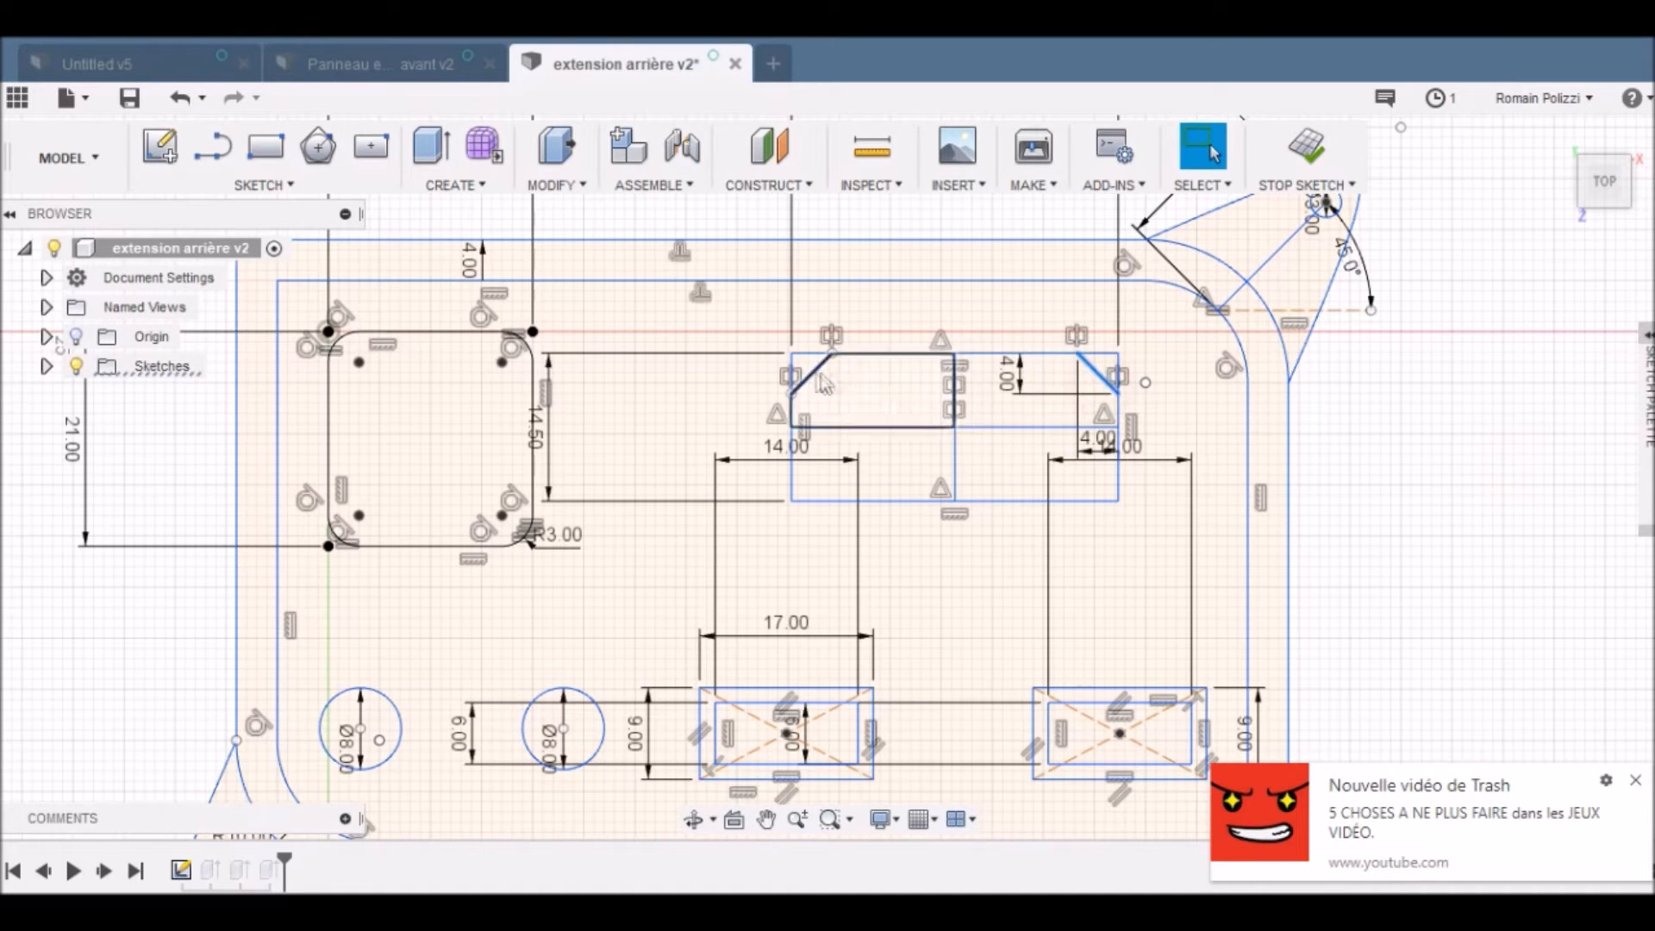
Step: Mirror the two upper diagonal corner lines about the large rectangle's horizontal centre line
{"action": "left_click", "coordinate": [1097, 372]}
{"action": "left_click", "coordinate": [264, 184]}
{"action": "left_click", "coordinate": [190, 543]}
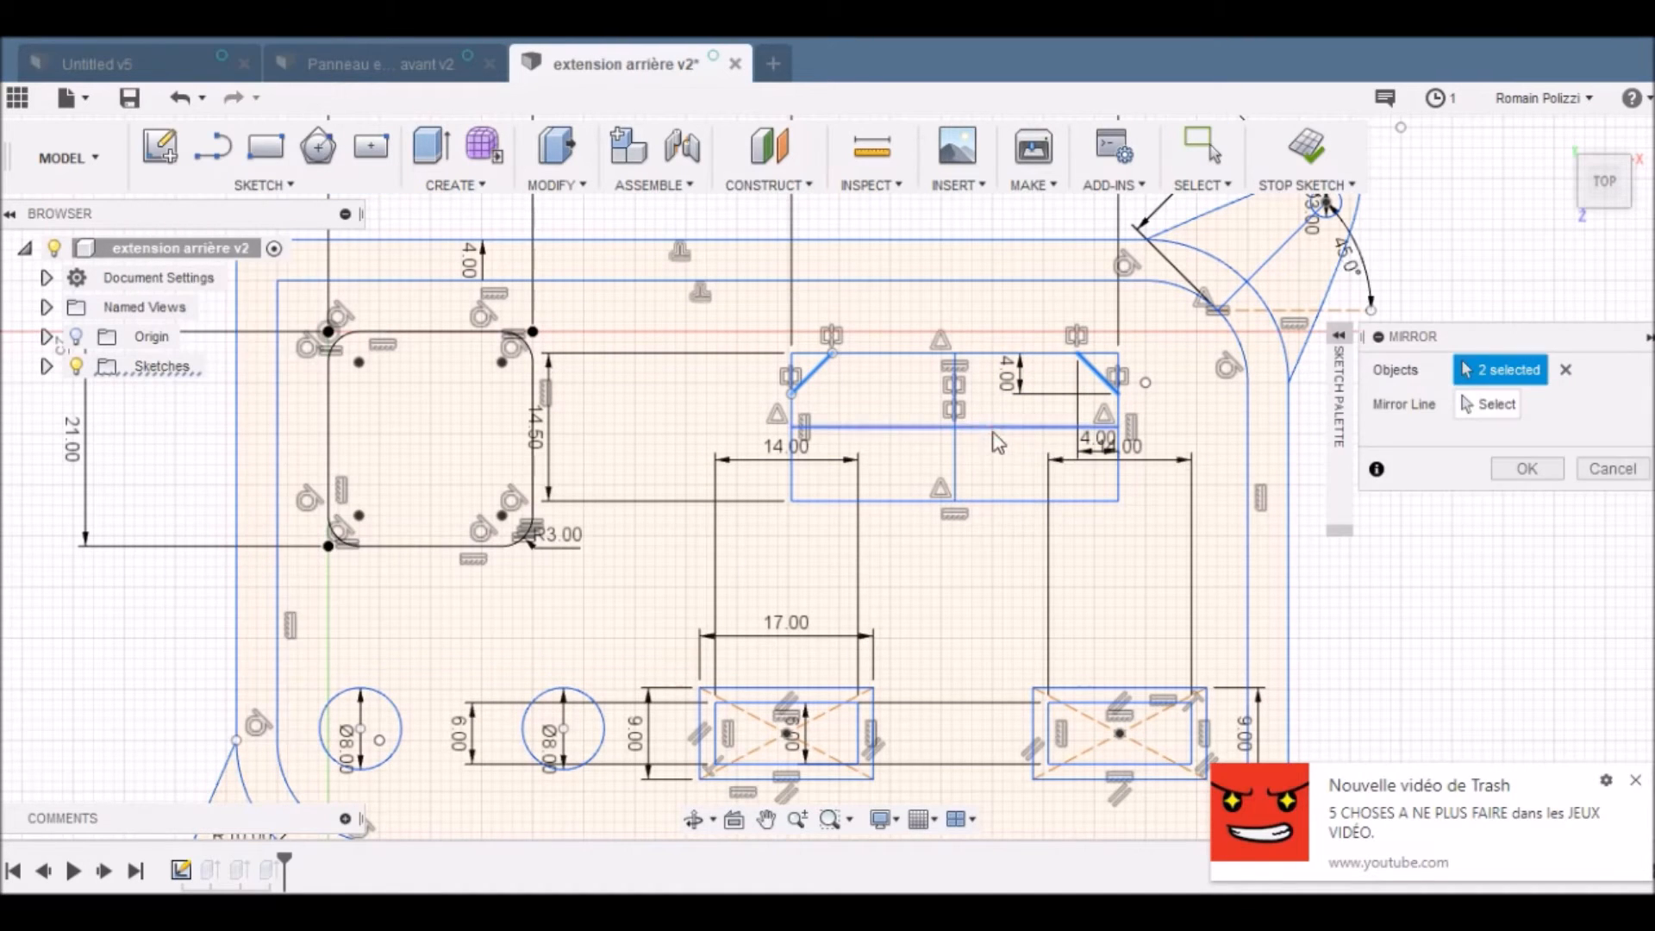
{"action": "left_click", "coordinate": [1487, 404]}
{"action": "left_click", "coordinate": [1033, 428]}
{"action": "left_click", "coordinate": [1517, 468]}
Step: Delete the large rectangle's horizontal and vertical centre lines and finish the sketch
{"action": "left_click", "coordinate": [1037, 428]}
{"action": "key", "text": "Delete"}
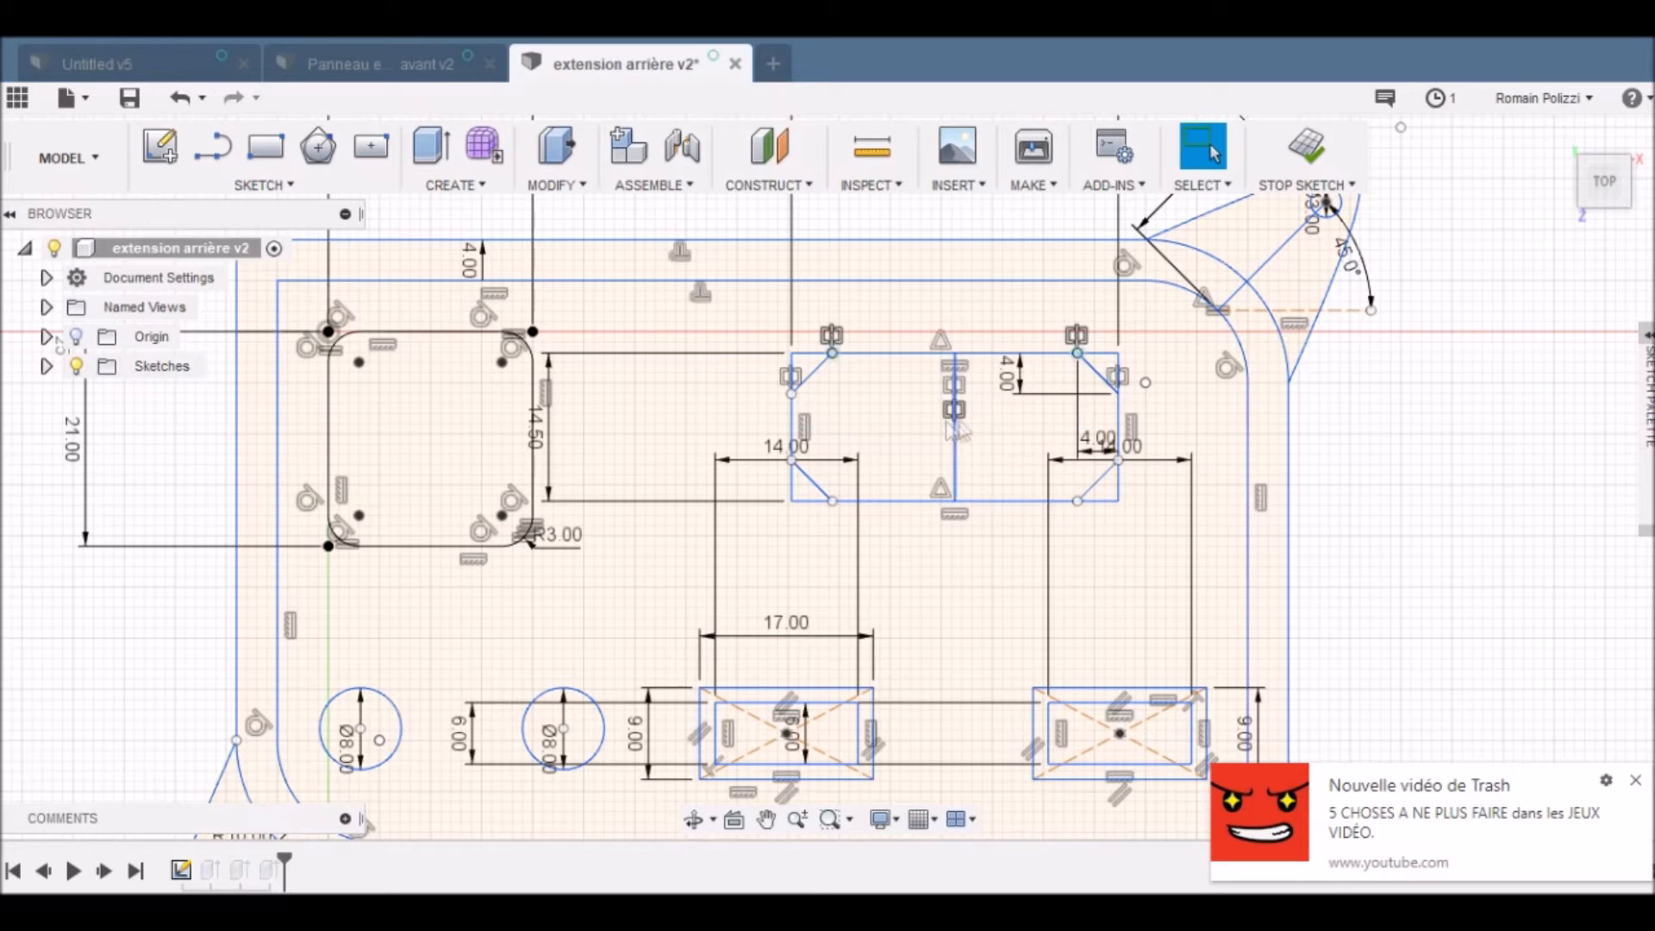
{"action": "left_click", "coordinate": [954, 424]}
{"action": "key", "text": "Delete"}
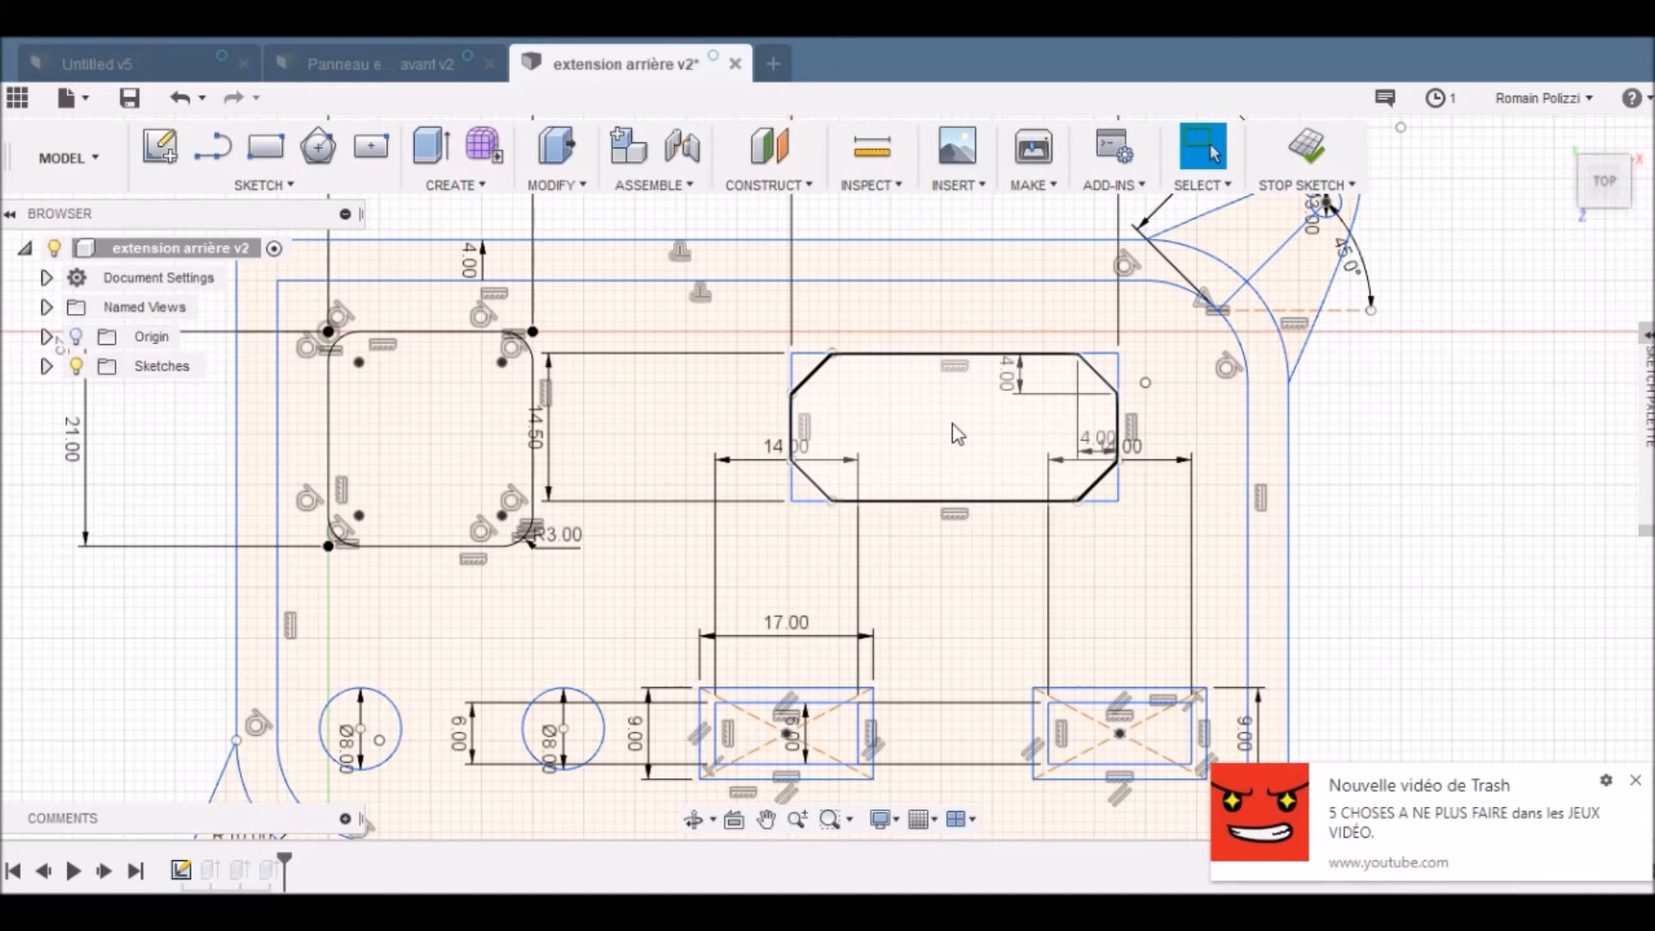
{"action": "left_click", "coordinate": [1307, 155]}
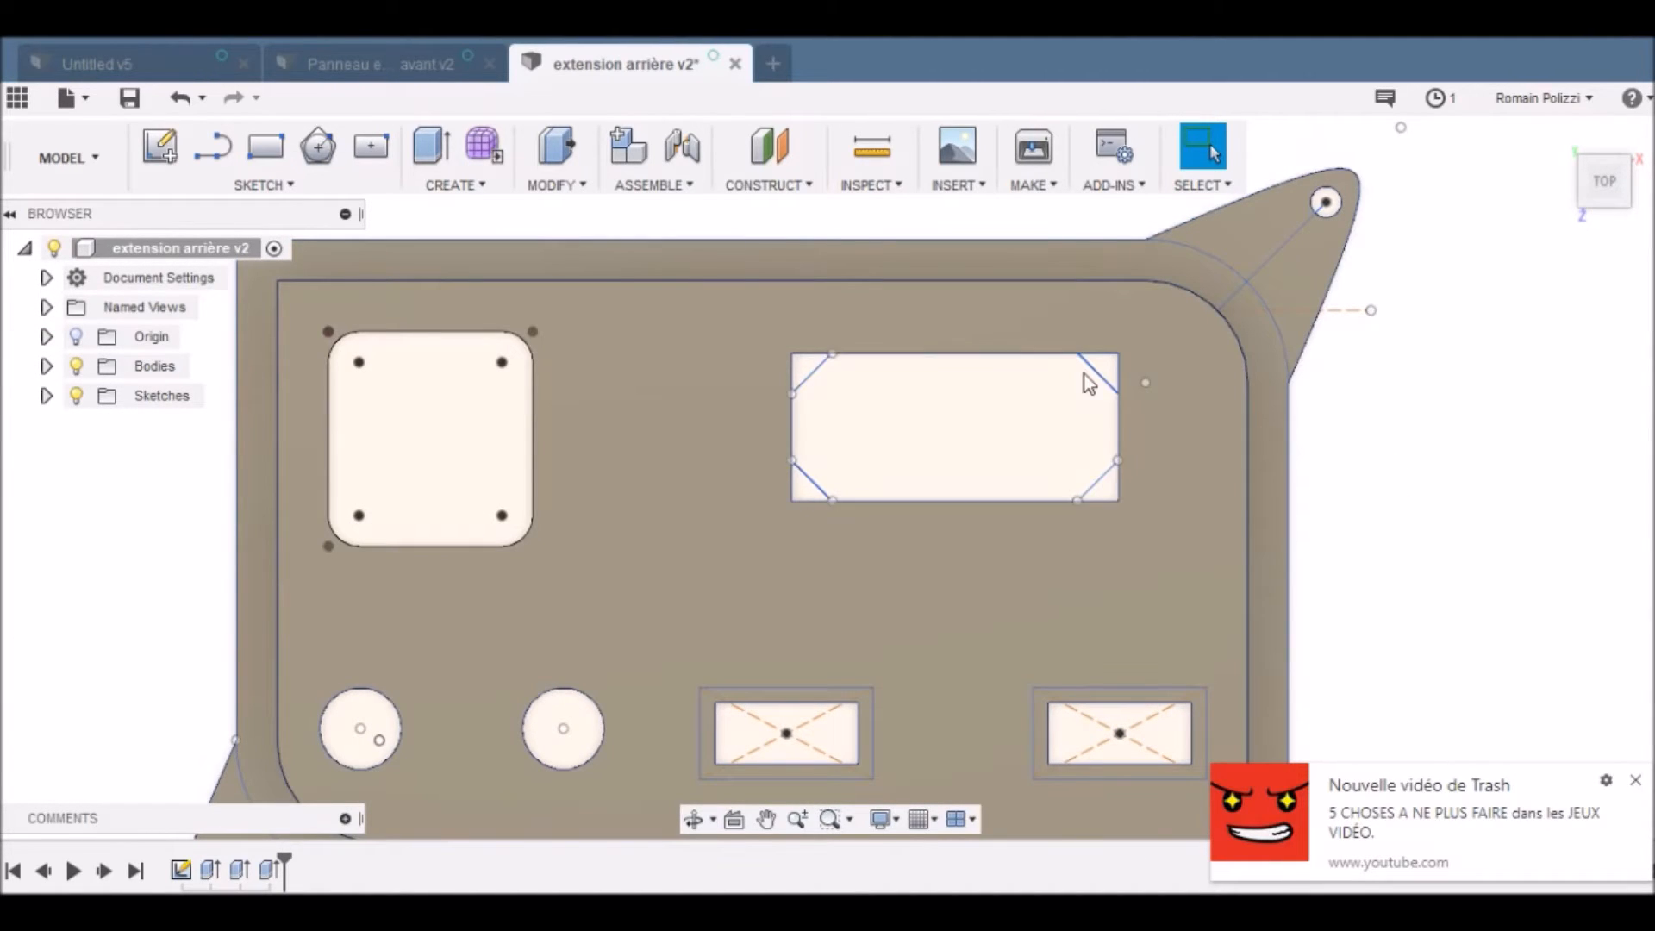
Step: Extrude the four corner triangles of the large rectangular cutout 5 mm, joining them to the rear panel
{"action": "left_click", "coordinate": [1100, 369]}
{"action": "key", "text": "e"}
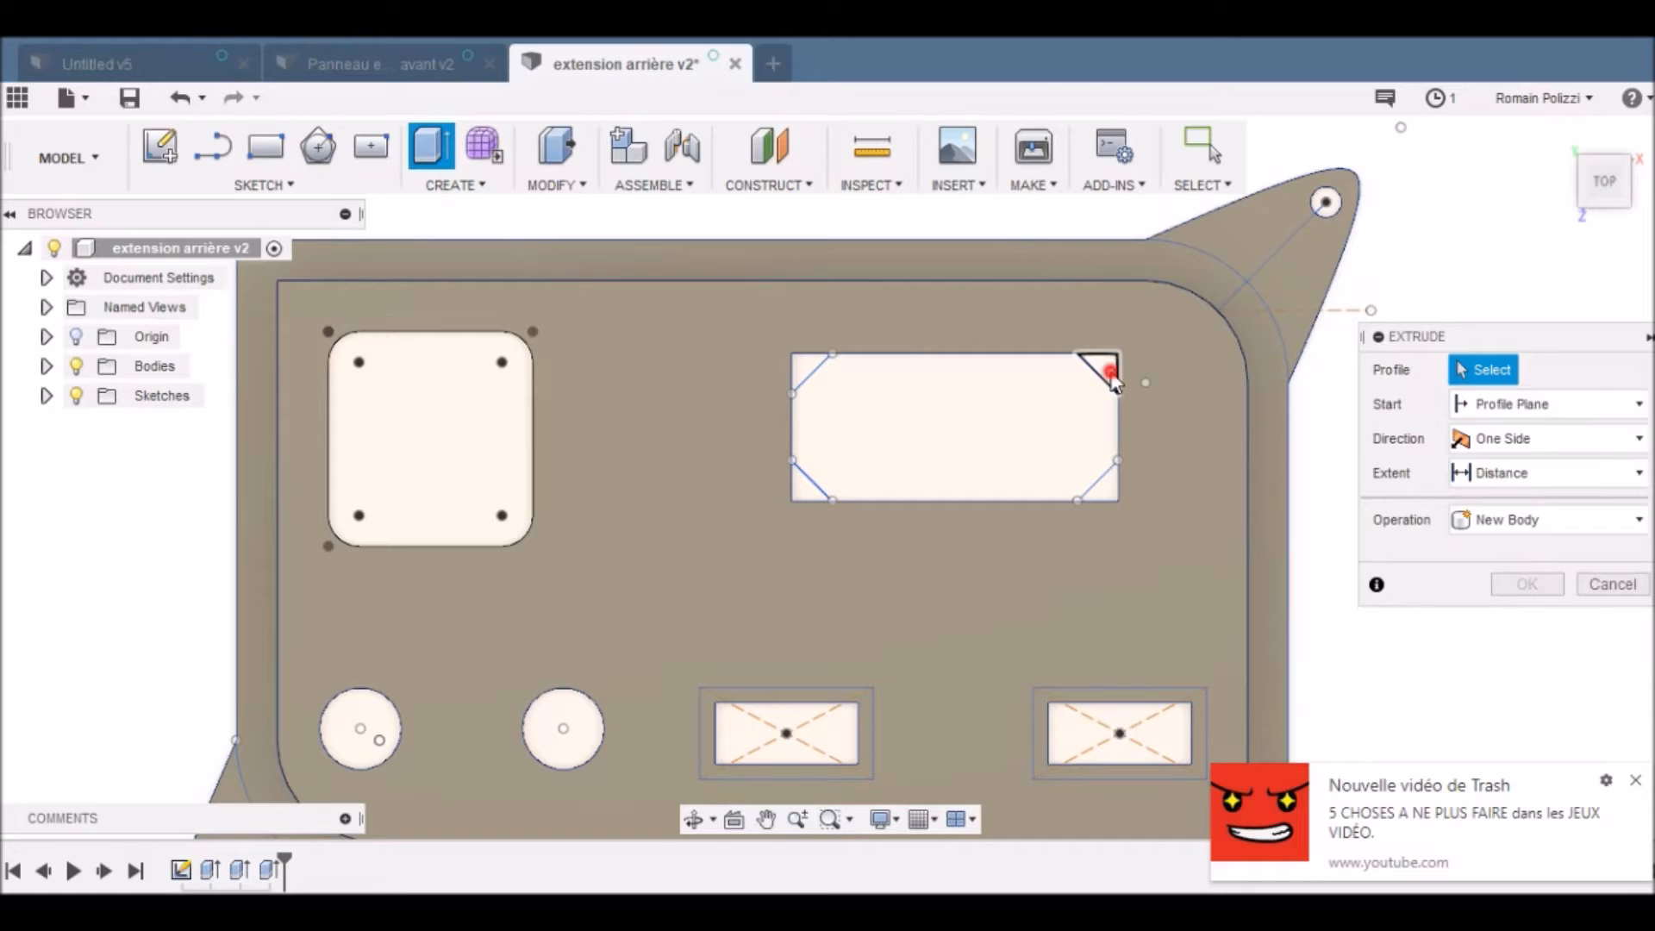
{"action": "left_click", "coordinate": [1110, 375]}
{"action": "left_click", "coordinate": [802, 374]}
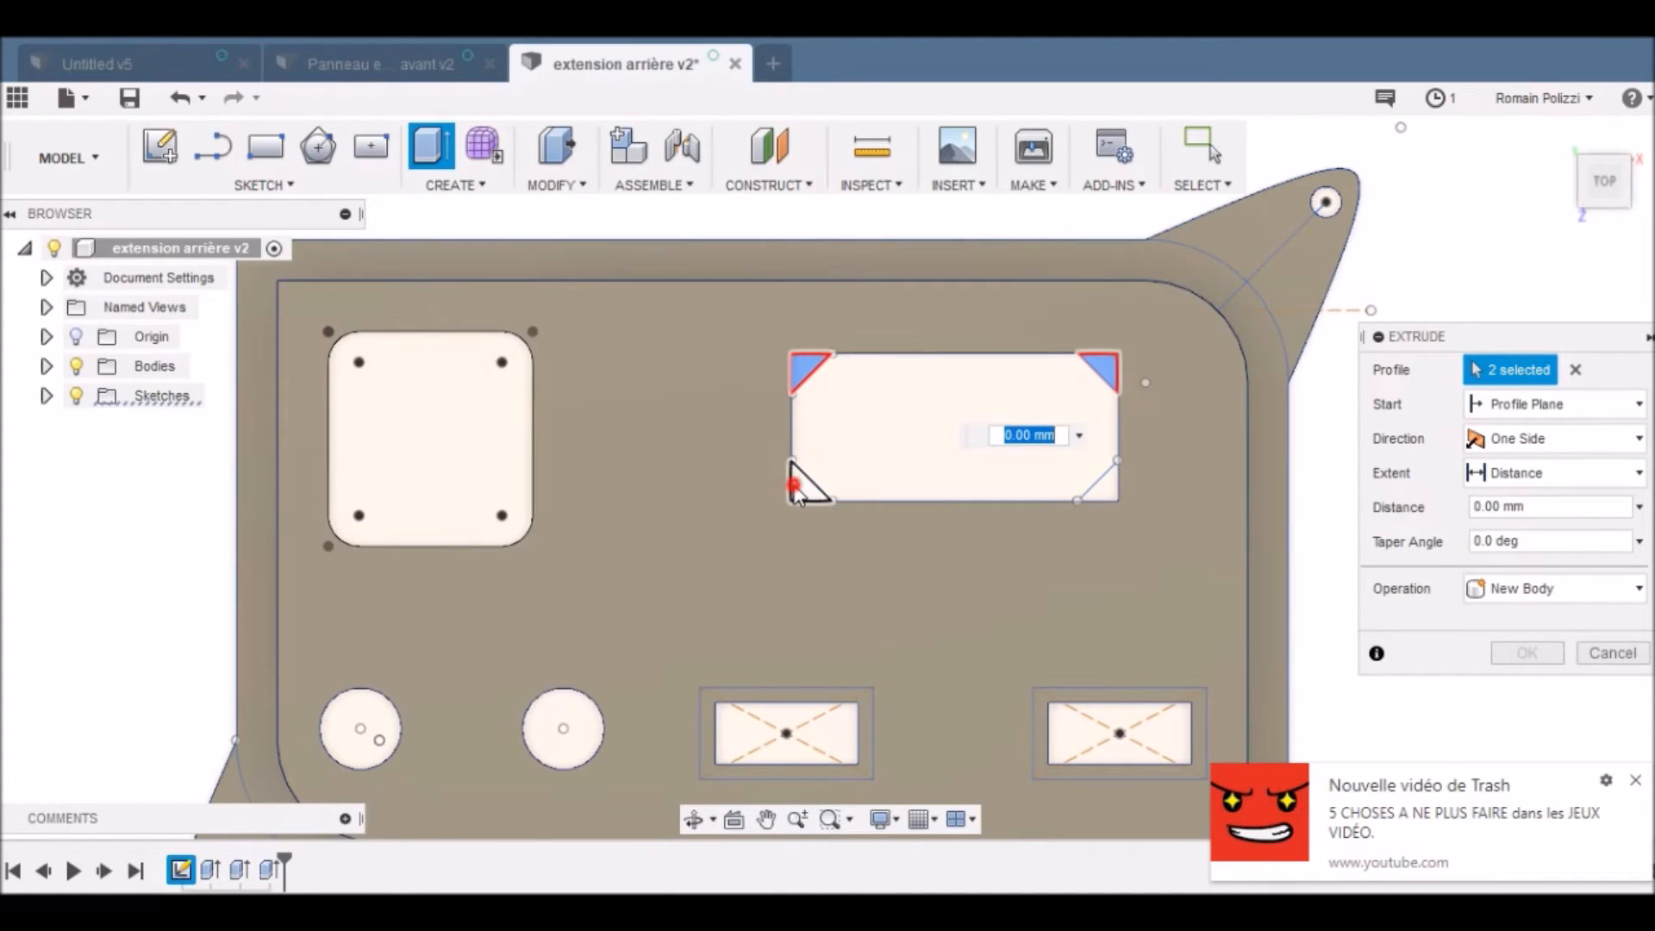
{"action": "left_click", "coordinate": [795, 487]}
{"action": "left_click", "coordinate": [1095, 495]}
{"action": "mouse_move", "coordinate": [1585, 169]}
{"action": "mouse_move", "coordinate": [1585, 168]}
{"action": "left_mouse_down"}
{"action": "mouse_move", "coordinate": [1551, 116]}
{"action": "mouse_move", "coordinate": [1552, 47]}
{"action": "left_mouse_up"}
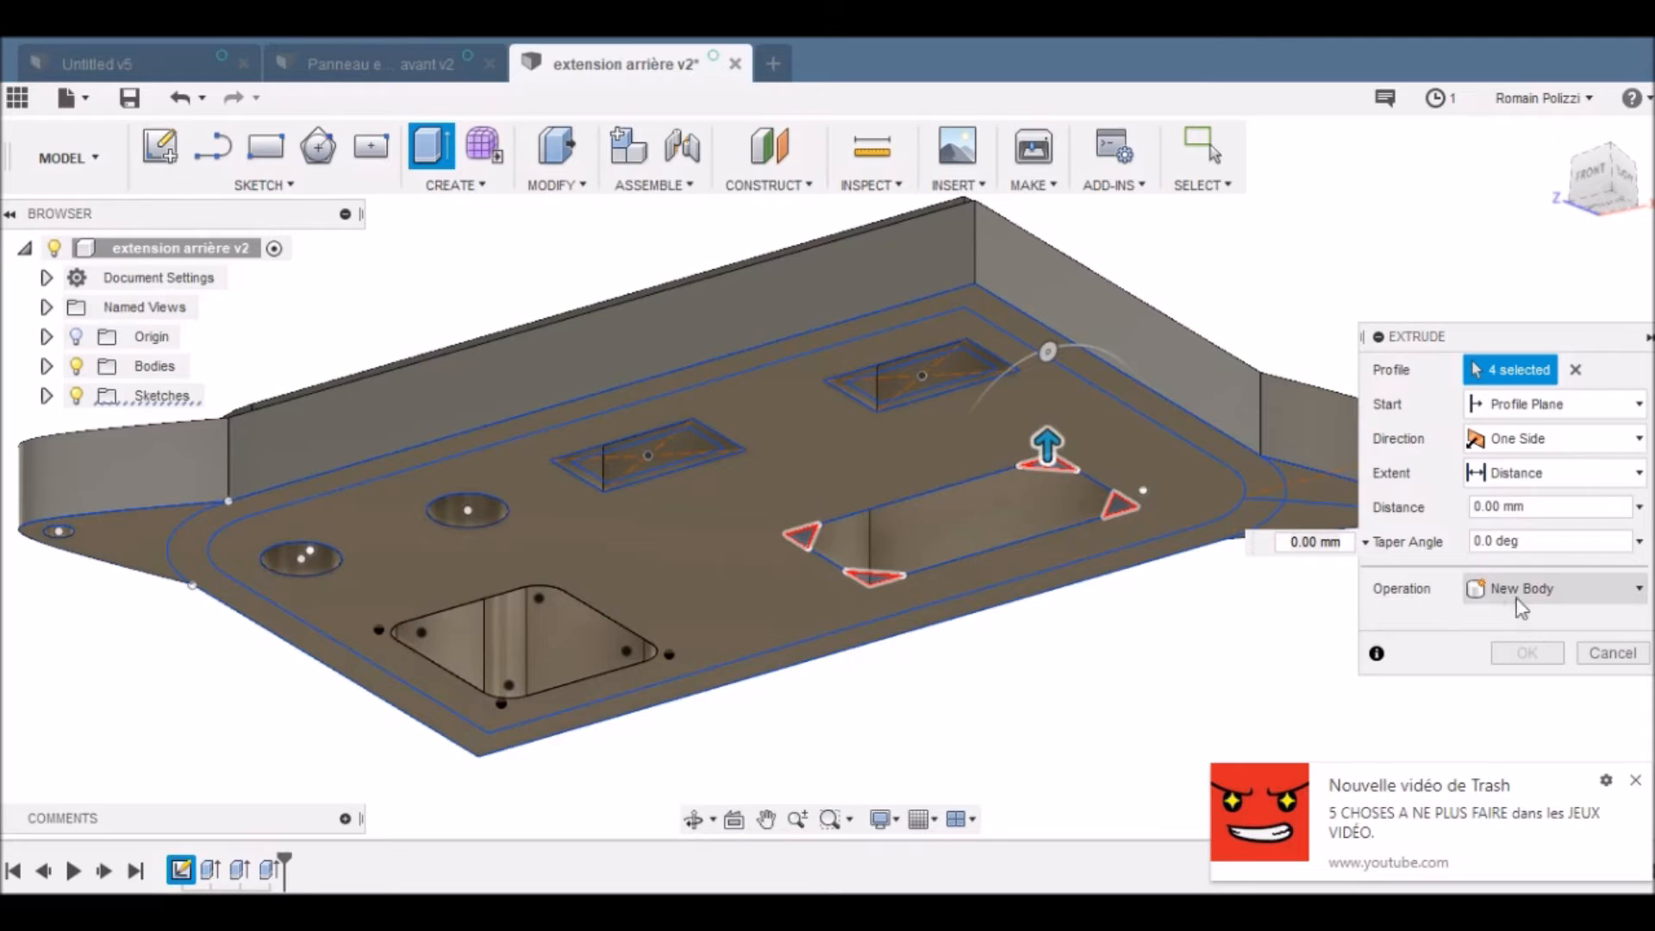
{"action": "left_click", "coordinate": [1538, 588]}
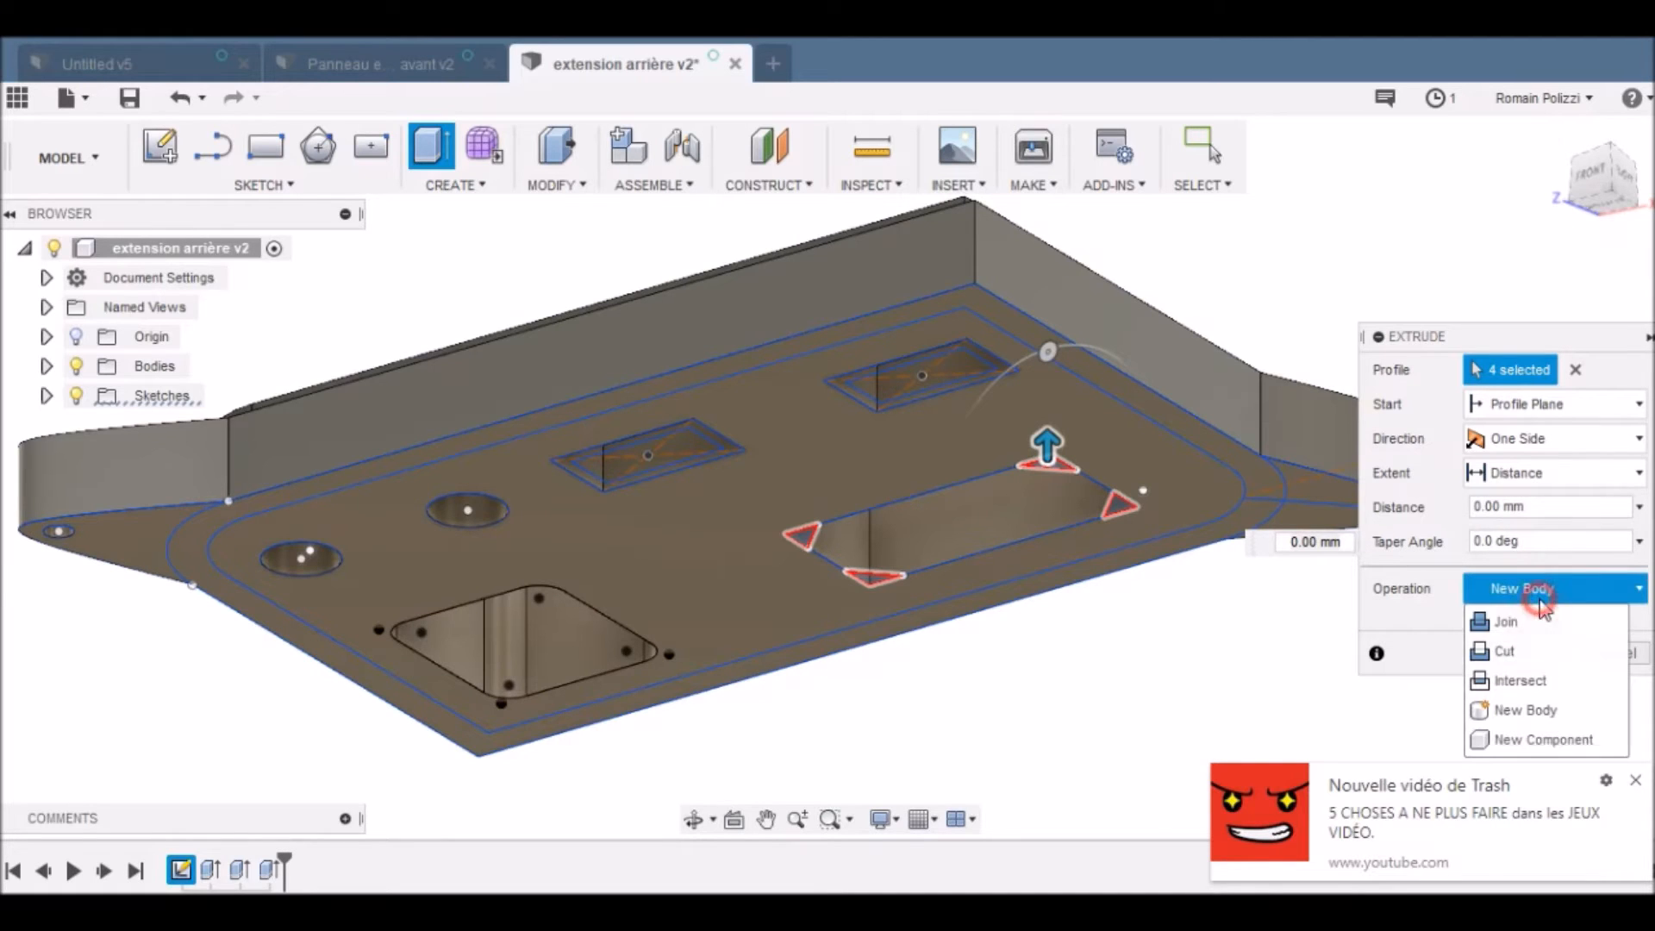
{"action": "left_click", "coordinate": [1537, 625]}
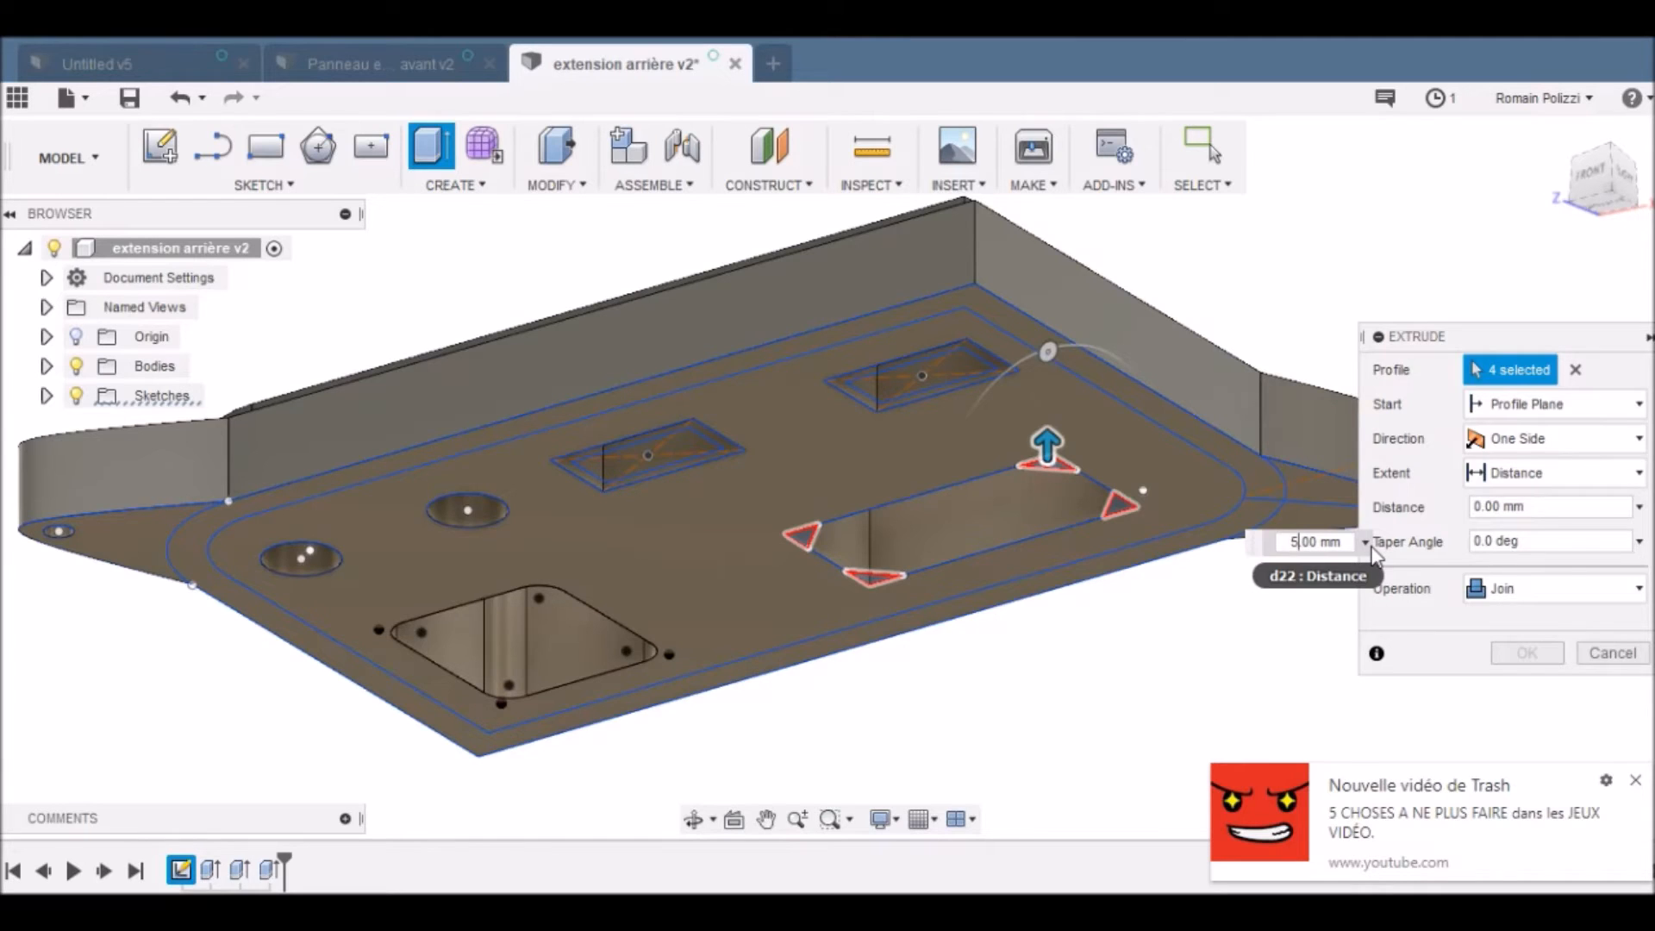
{"action": "key", "text": "Return"}
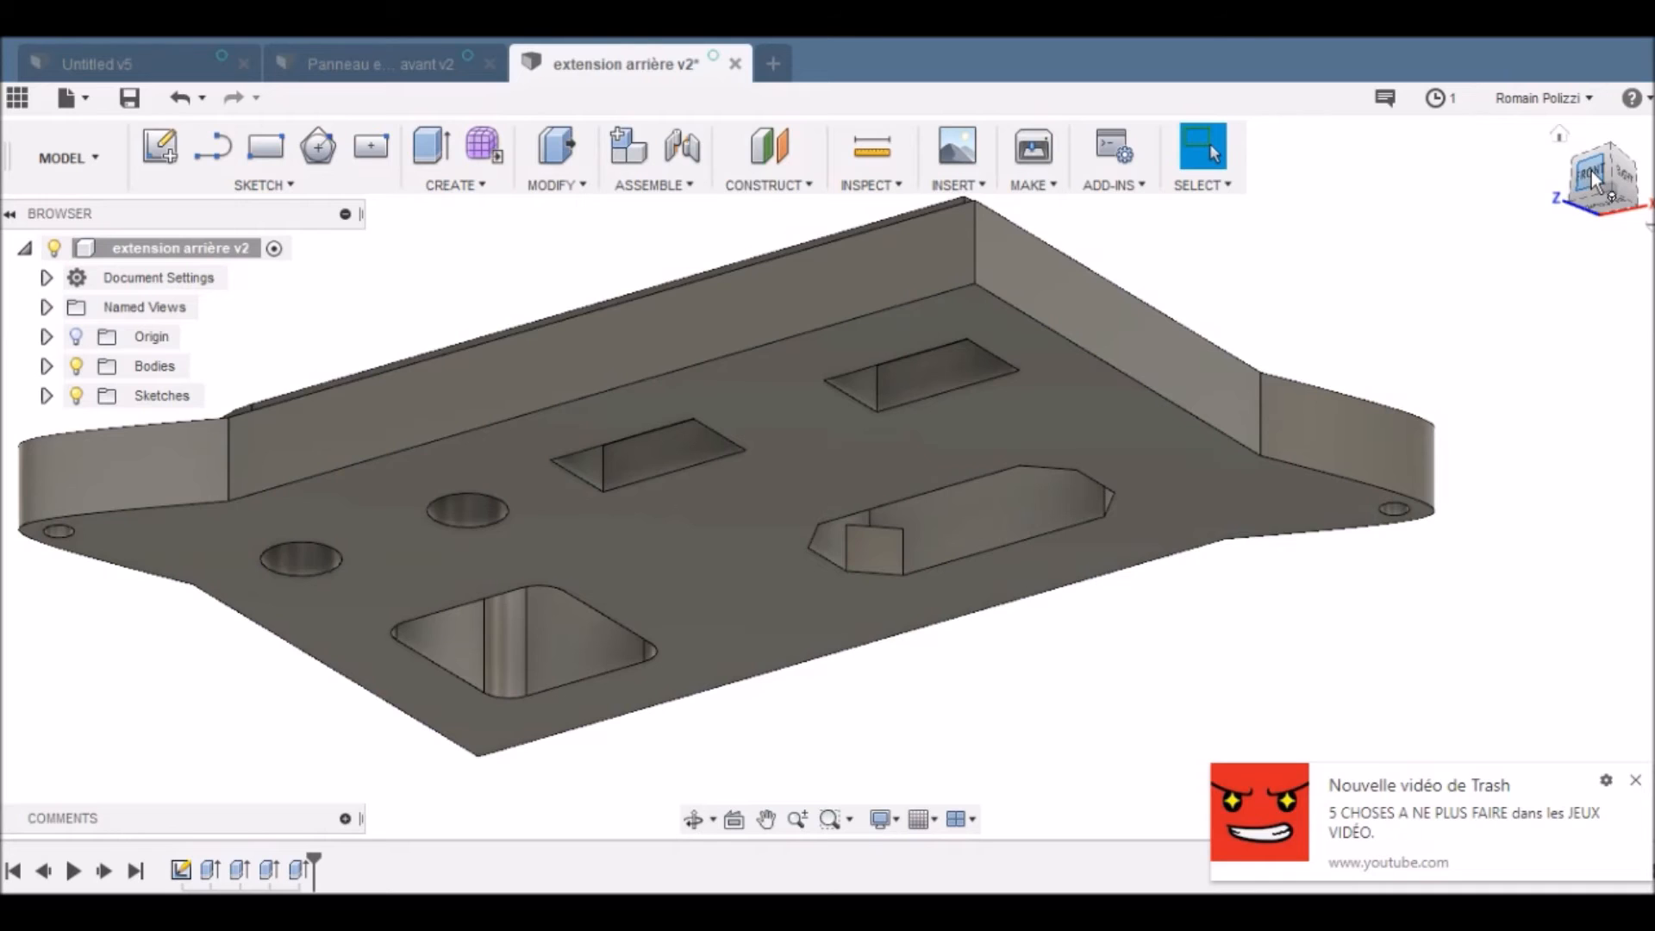
Step: Reopen the rear panel's sketch for editing
{"action": "mouse_move", "coordinate": [1594, 179]}
{"action": "left_mouse_down"}
{"action": "mouse_move", "coordinate": [1601, 261]}
{"action": "mouse_move", "coordinate": [1634, 332]}
{"action": "mouse_move", "coordinate": [1605, 298]}
{"action": "mouse_move", "coordinate": [1630, 343]}
{"action": "left_mouse_up"}
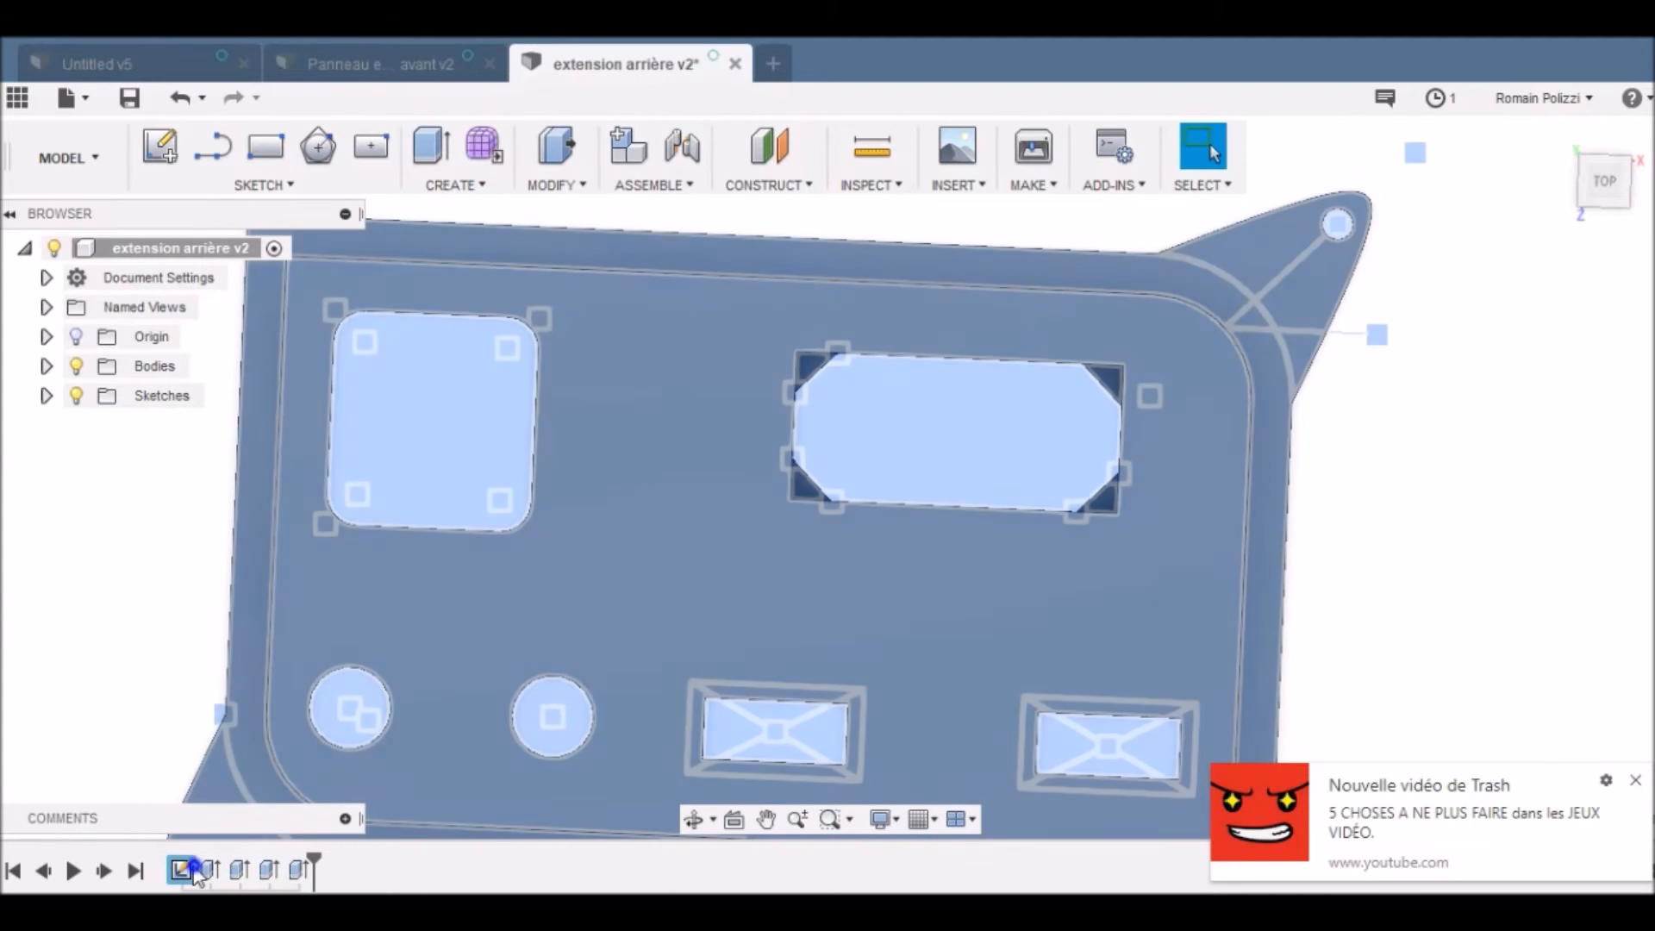
{"action": "right_click", "coordinate": [189, 869]}
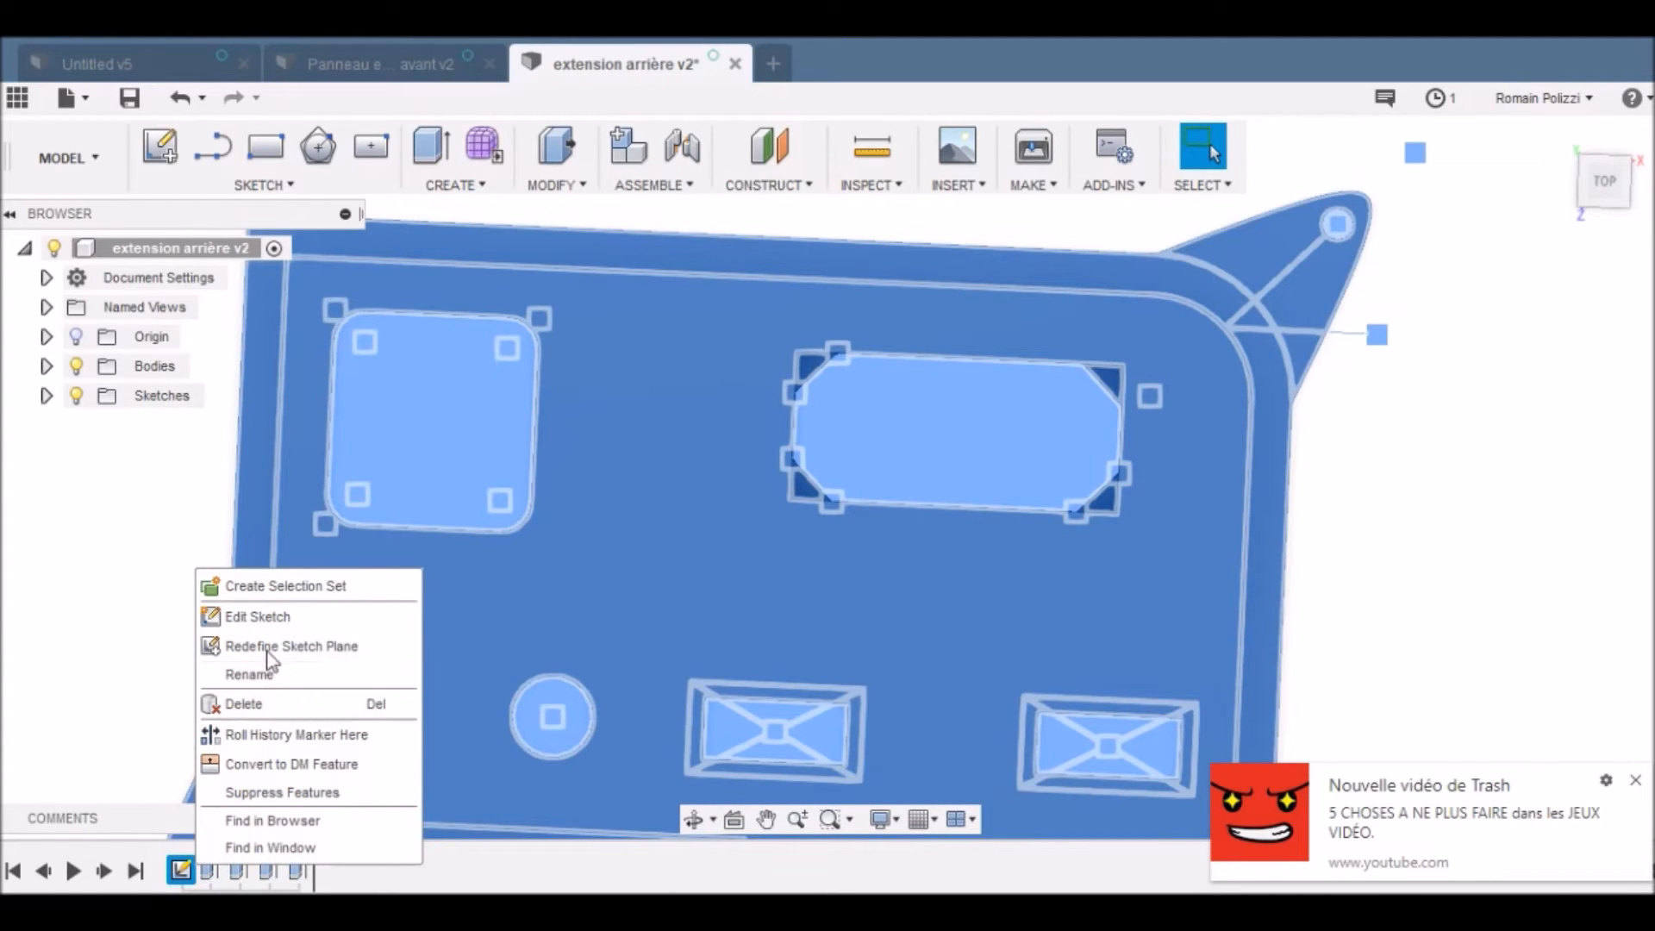
{"action": "left_click", "coordinate": [278, 619]}
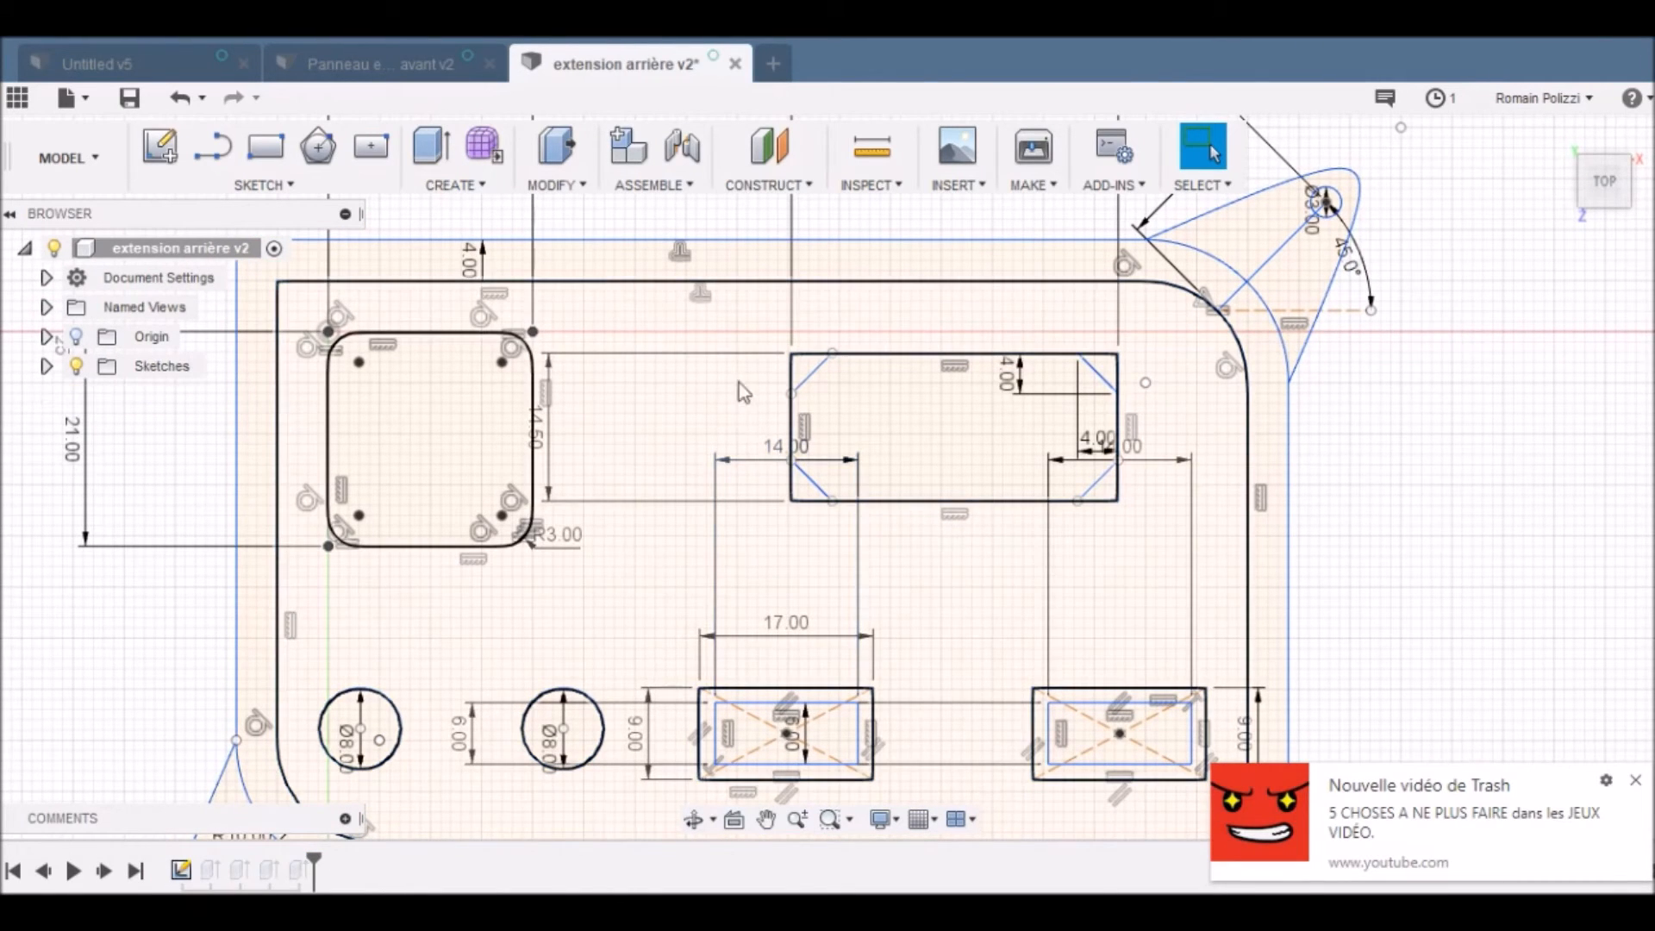
{"action": "left_click_drag", "start_coordinate": [741, 324], "coordinate": [1179, 545]}
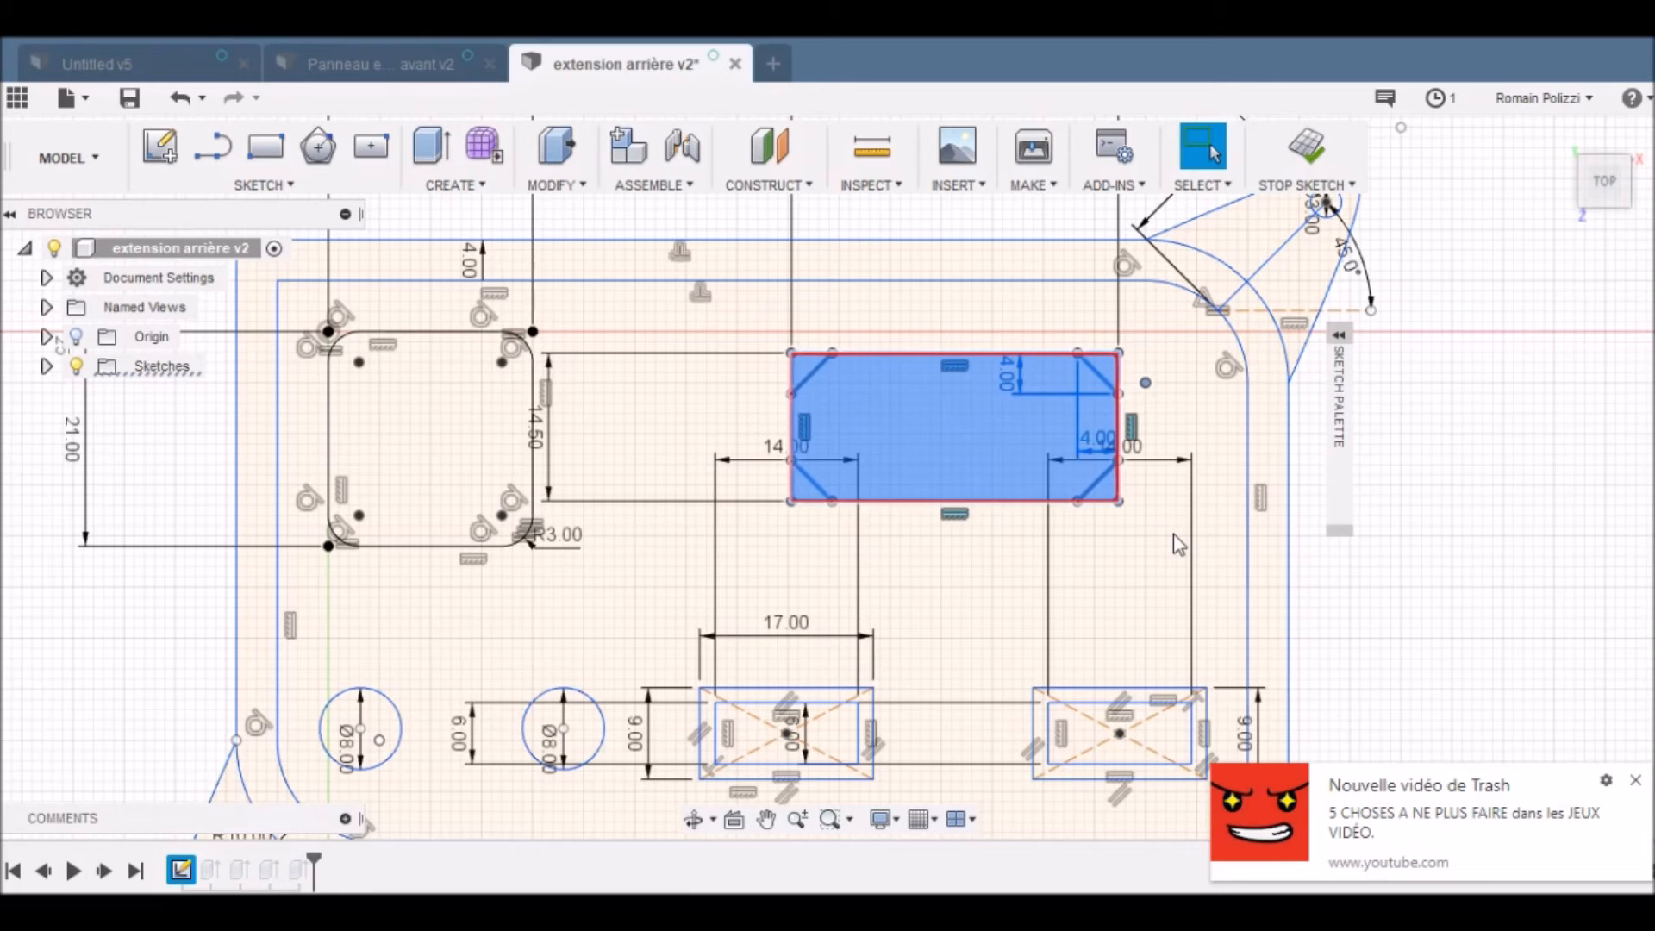
{"action": "key", "text": "m"}
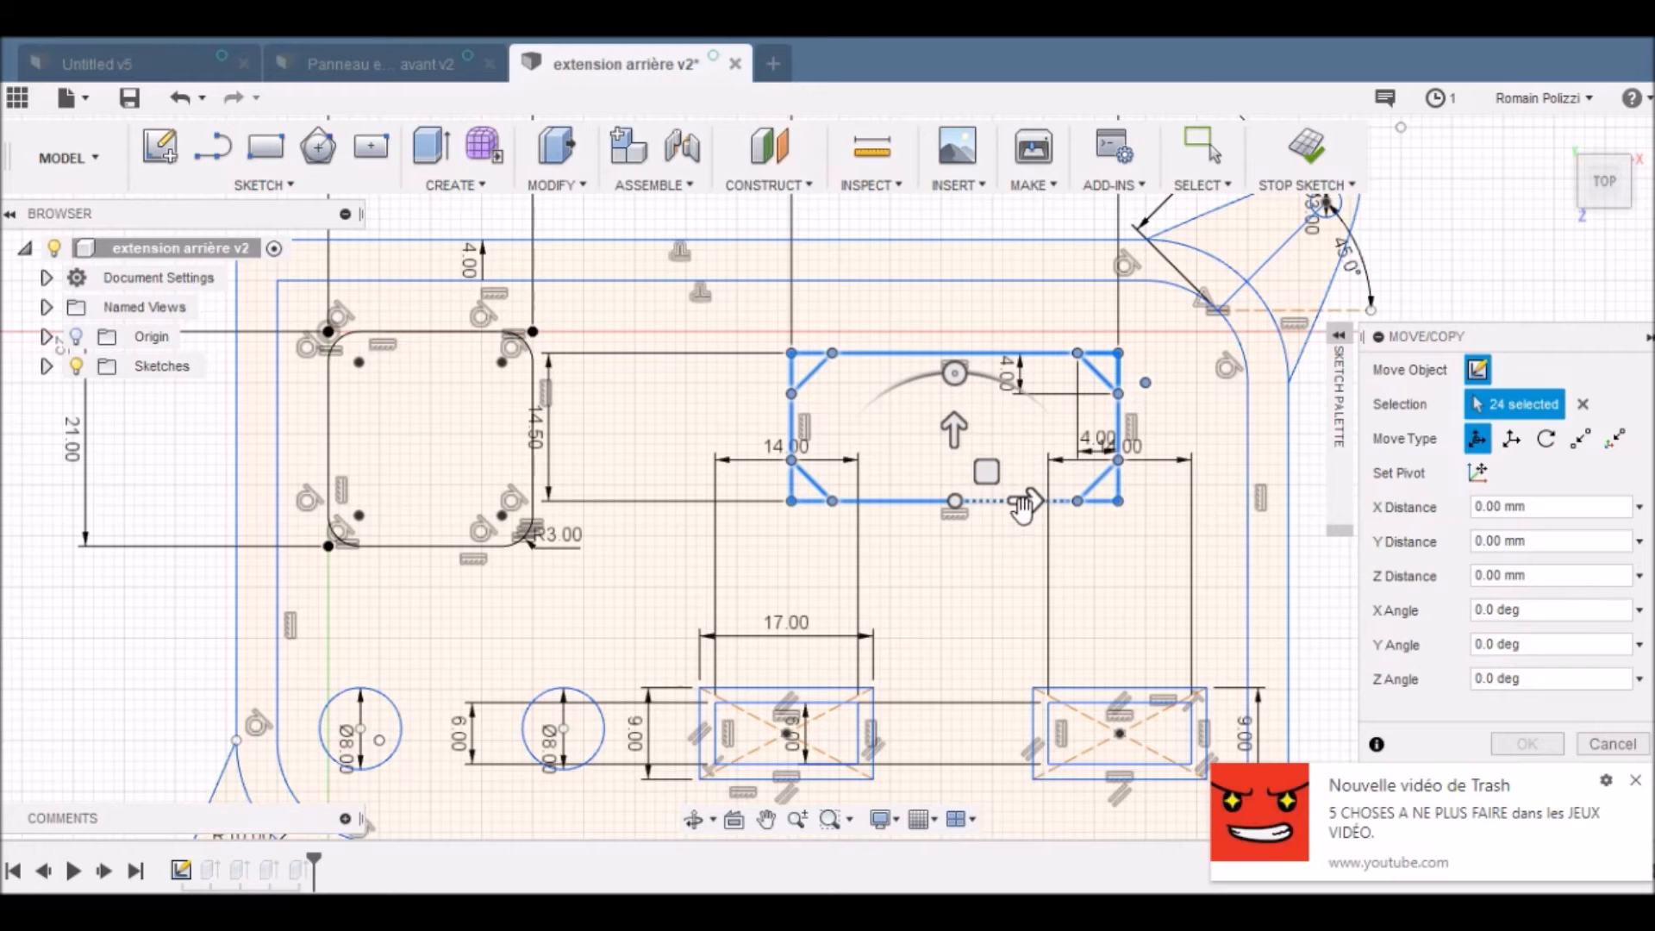
{"action": "mouse_move", "coordinate": [1021, 508]}
{"action": "left_mouse_down"}
{"action": "mouse_move", "coordinate": [918, 507]}
{"action": "mouse_move", "coordinate": [876, 525]}
{"action": "left_mouse_up"}
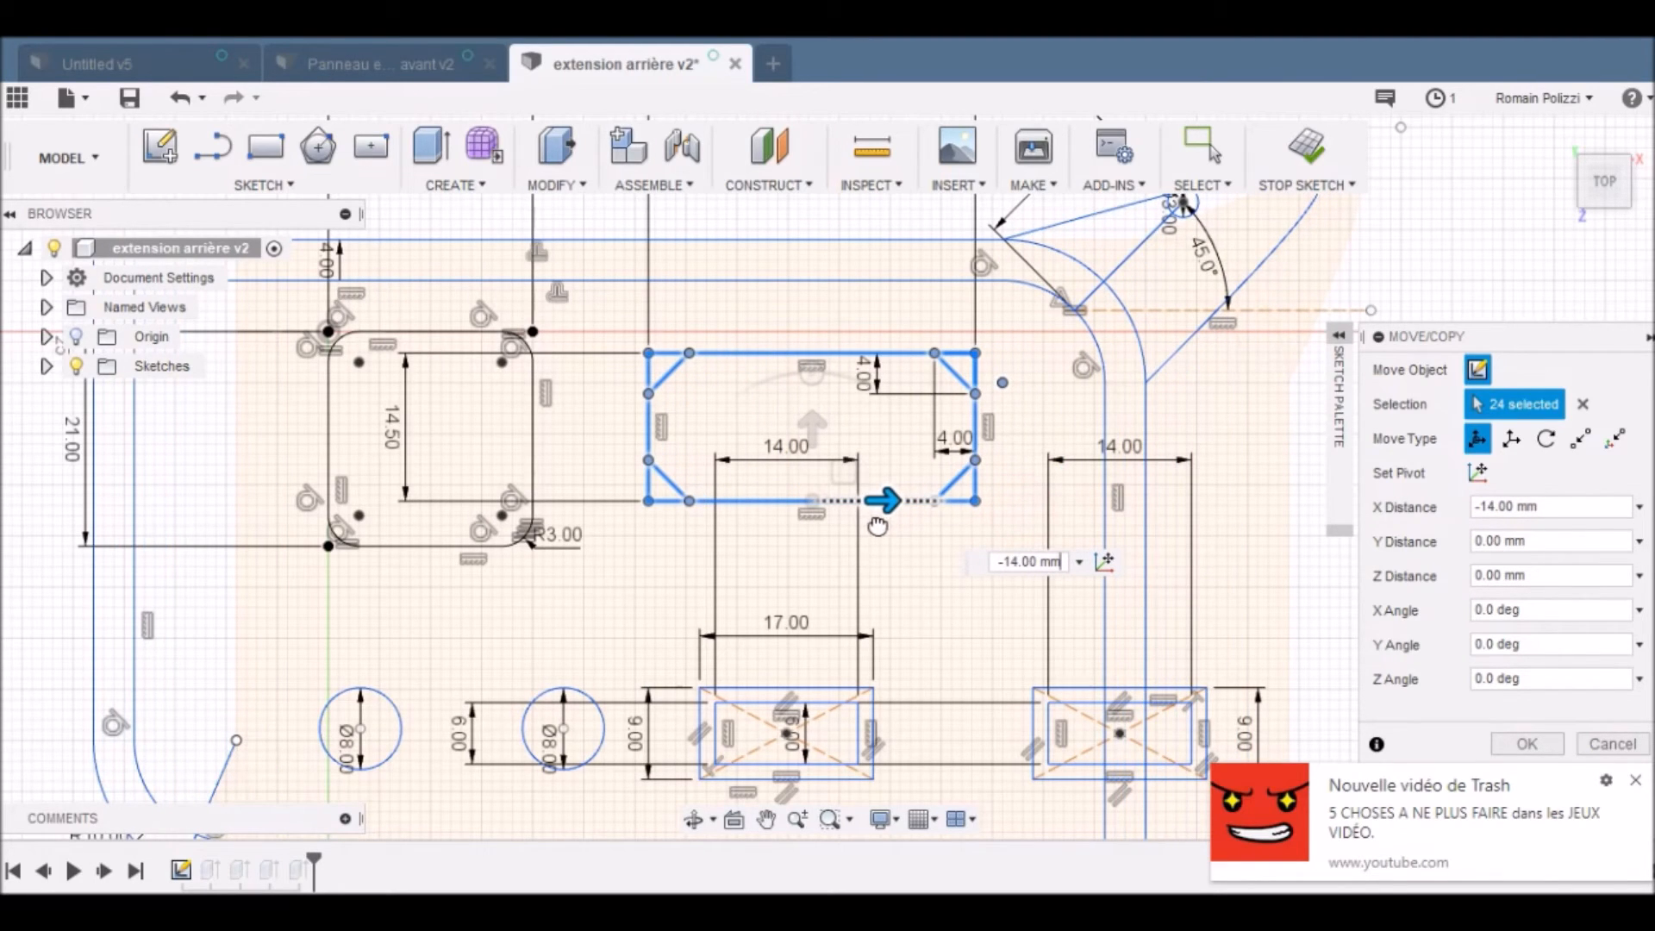
{"action": "mouse_move", "coordinate": [877, 525]}
{"action": "left_mouse_down"}
{"action": "mouse_move", "coordinate": [863, 528]}
{"action": "mouse_move", "coordinate": [1025, 529]}
{"action": "left_mouse_up"}
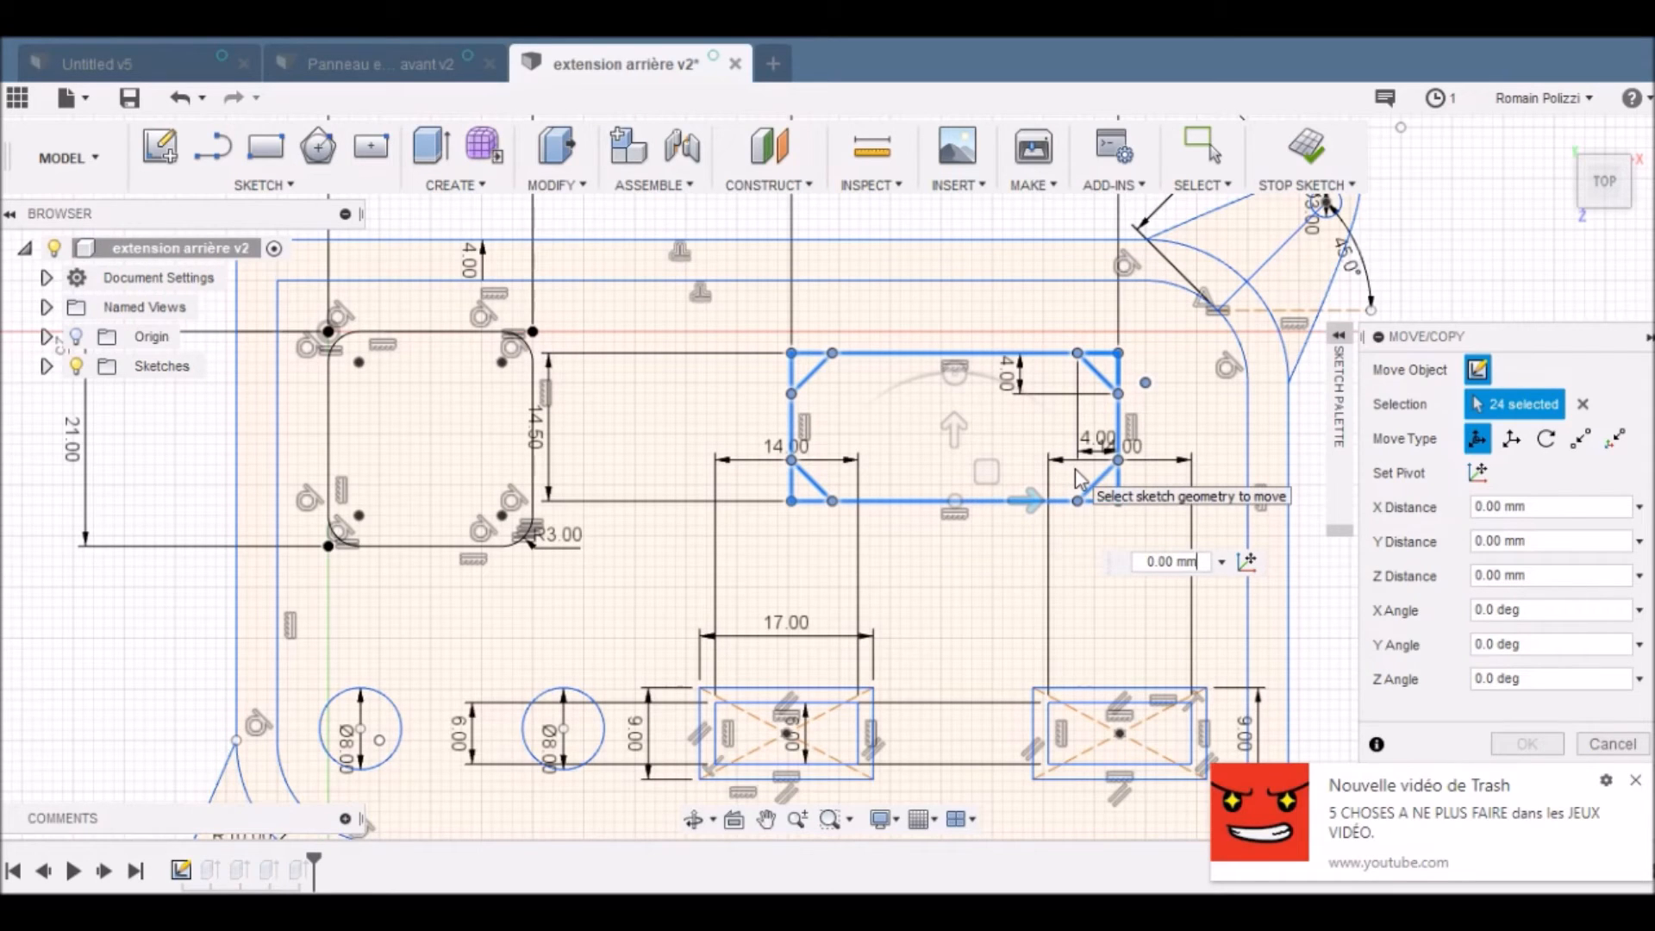
{"action": "key", "text": "Escape"}
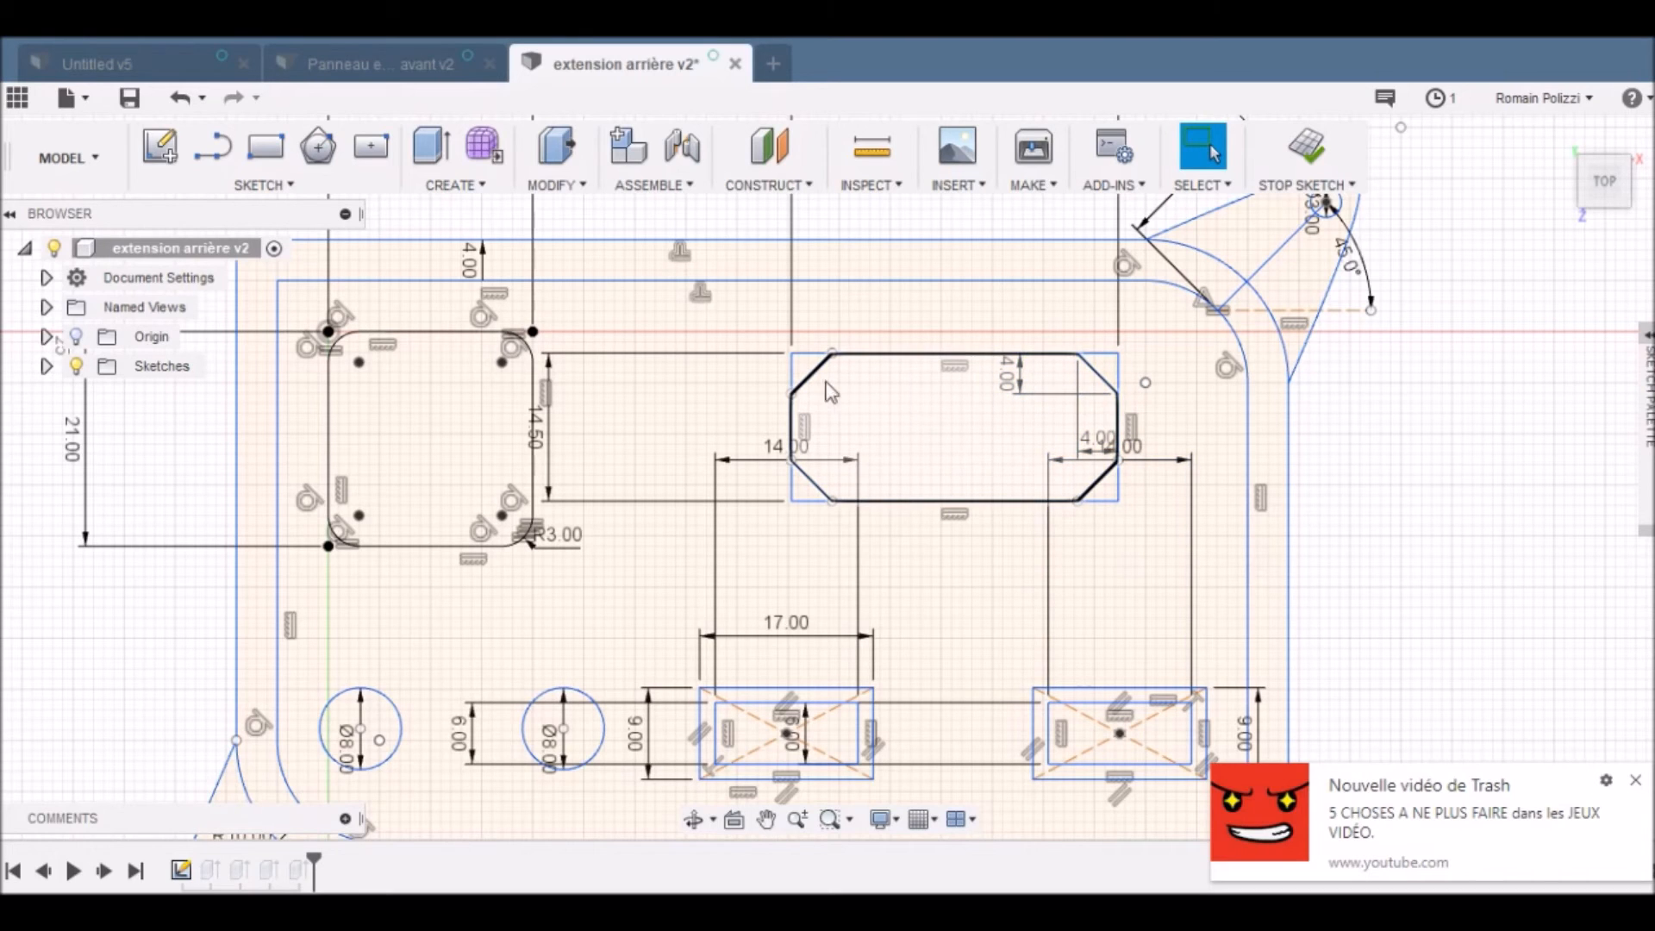
{"action": "left_click", "coordinate": [788, 345]}
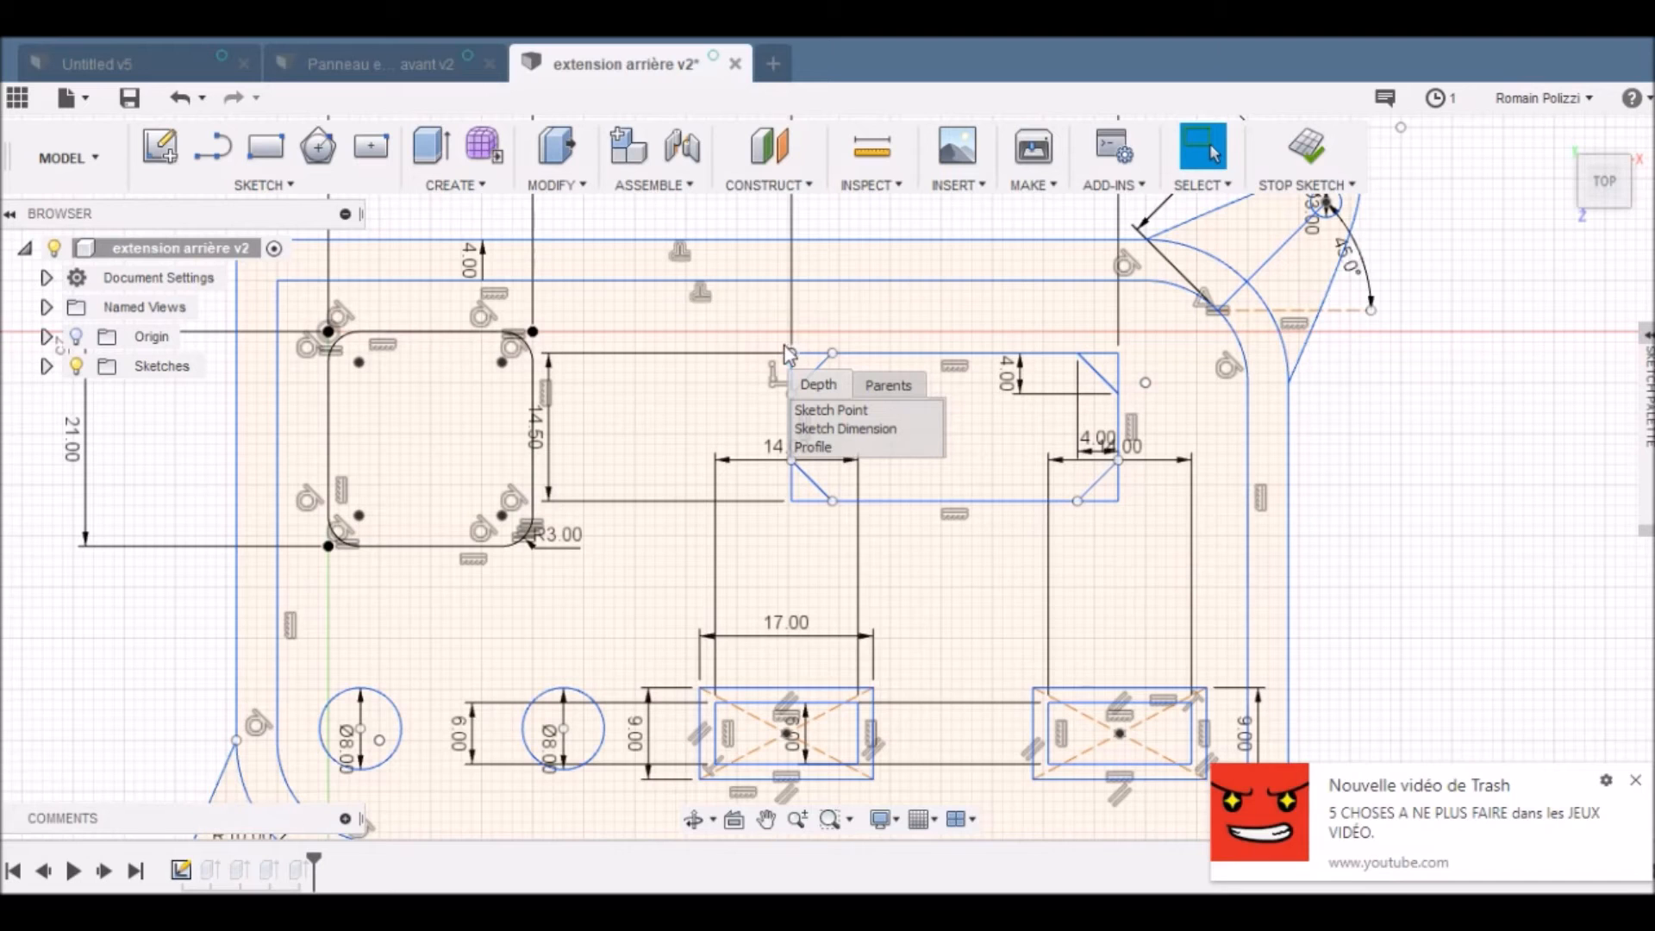
{"action": "left_click", "coordinate": [812, 447]}
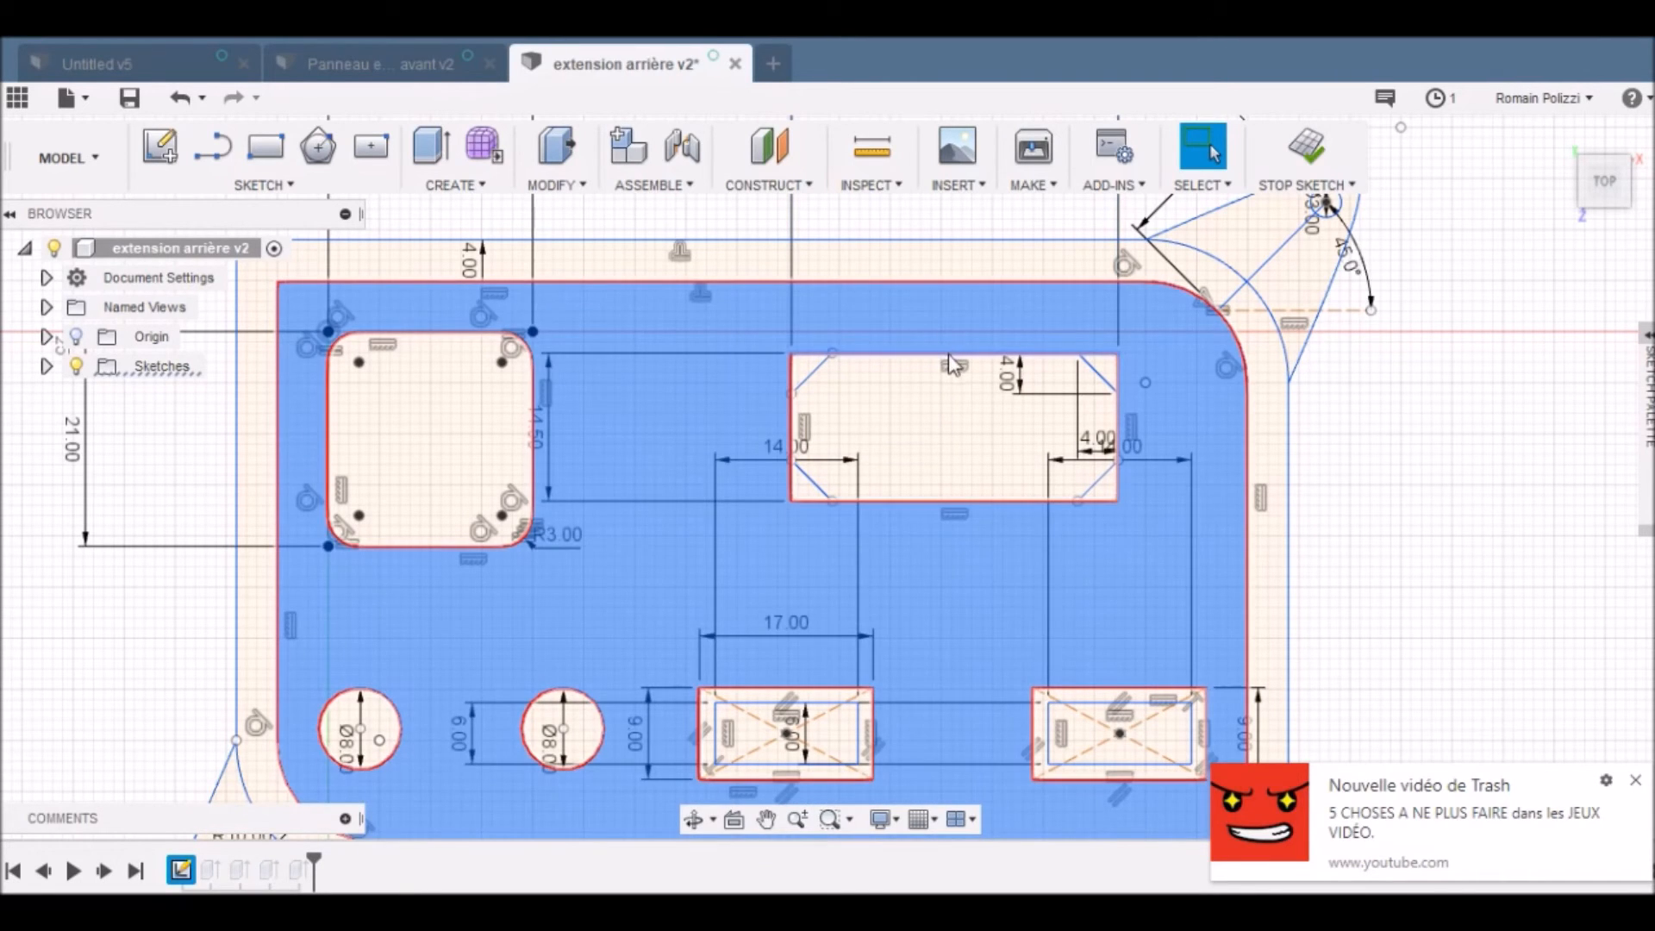
Step: Move the large rectangle's four sides and four diagonal corner lines by -18 mm in X
{"action": "left_click", "coordinate": [945, 354]}
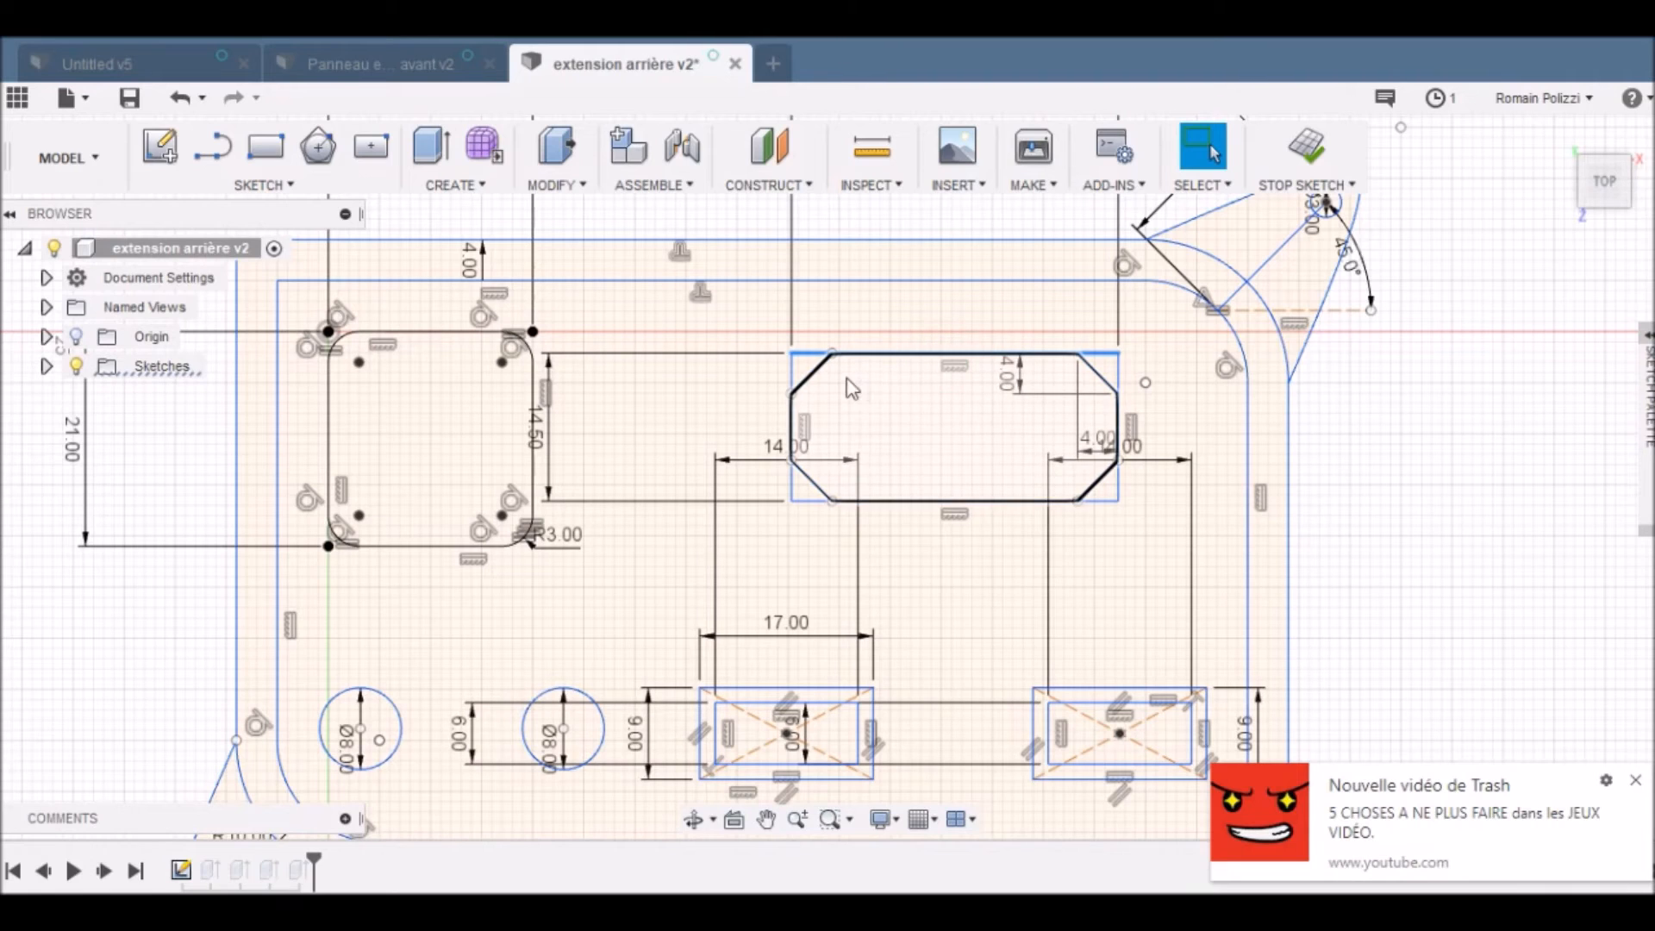
{"action": "left_click", "coordinate": [819, 375]}
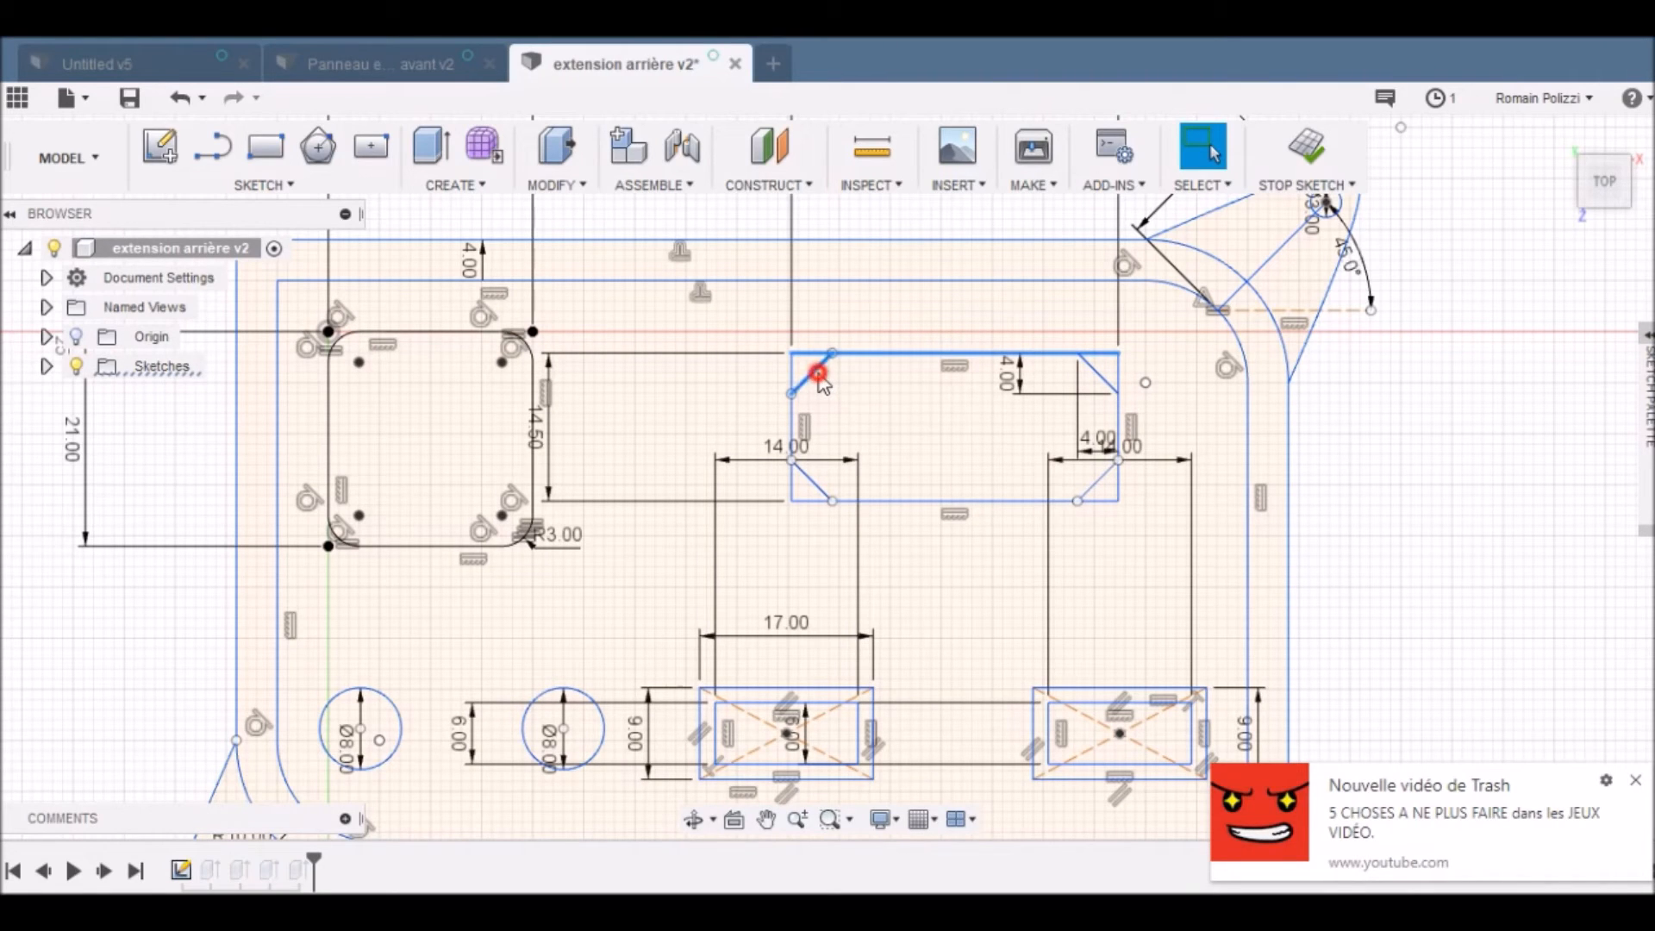
{"action": "left_click", "coordinate": [791, 412]}
{"action": "left_click", "coordinate": [820, 486]}
{"action": "key", "text": "Escape"}
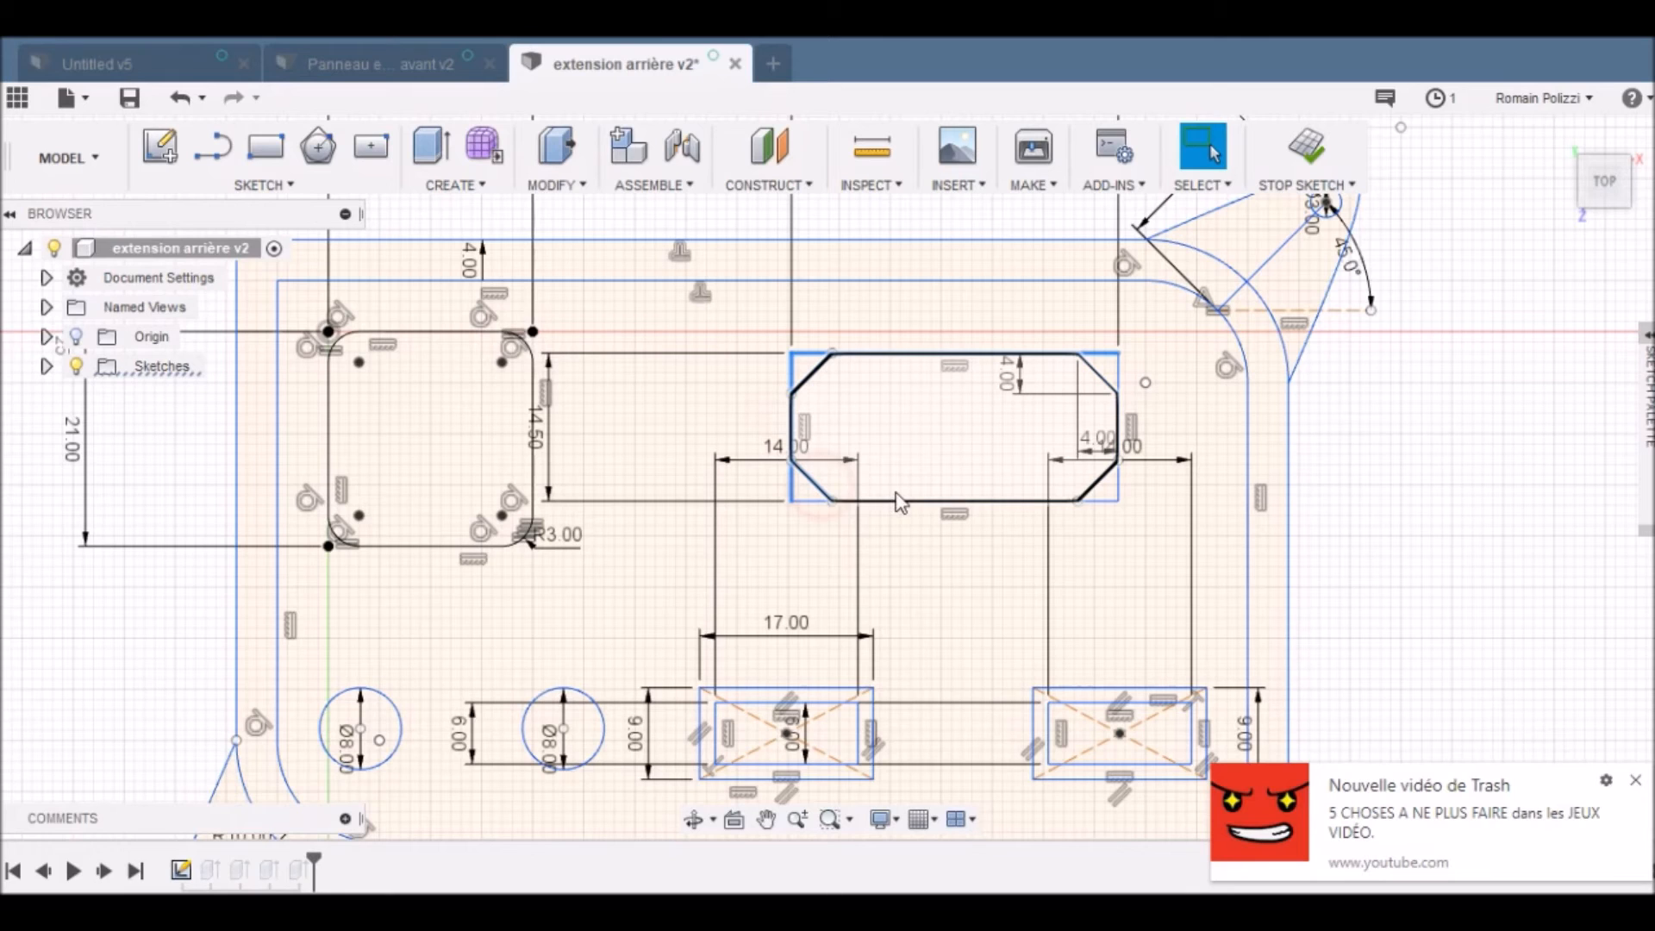
{"action": "left_click", "coordinate": [895, 497]}
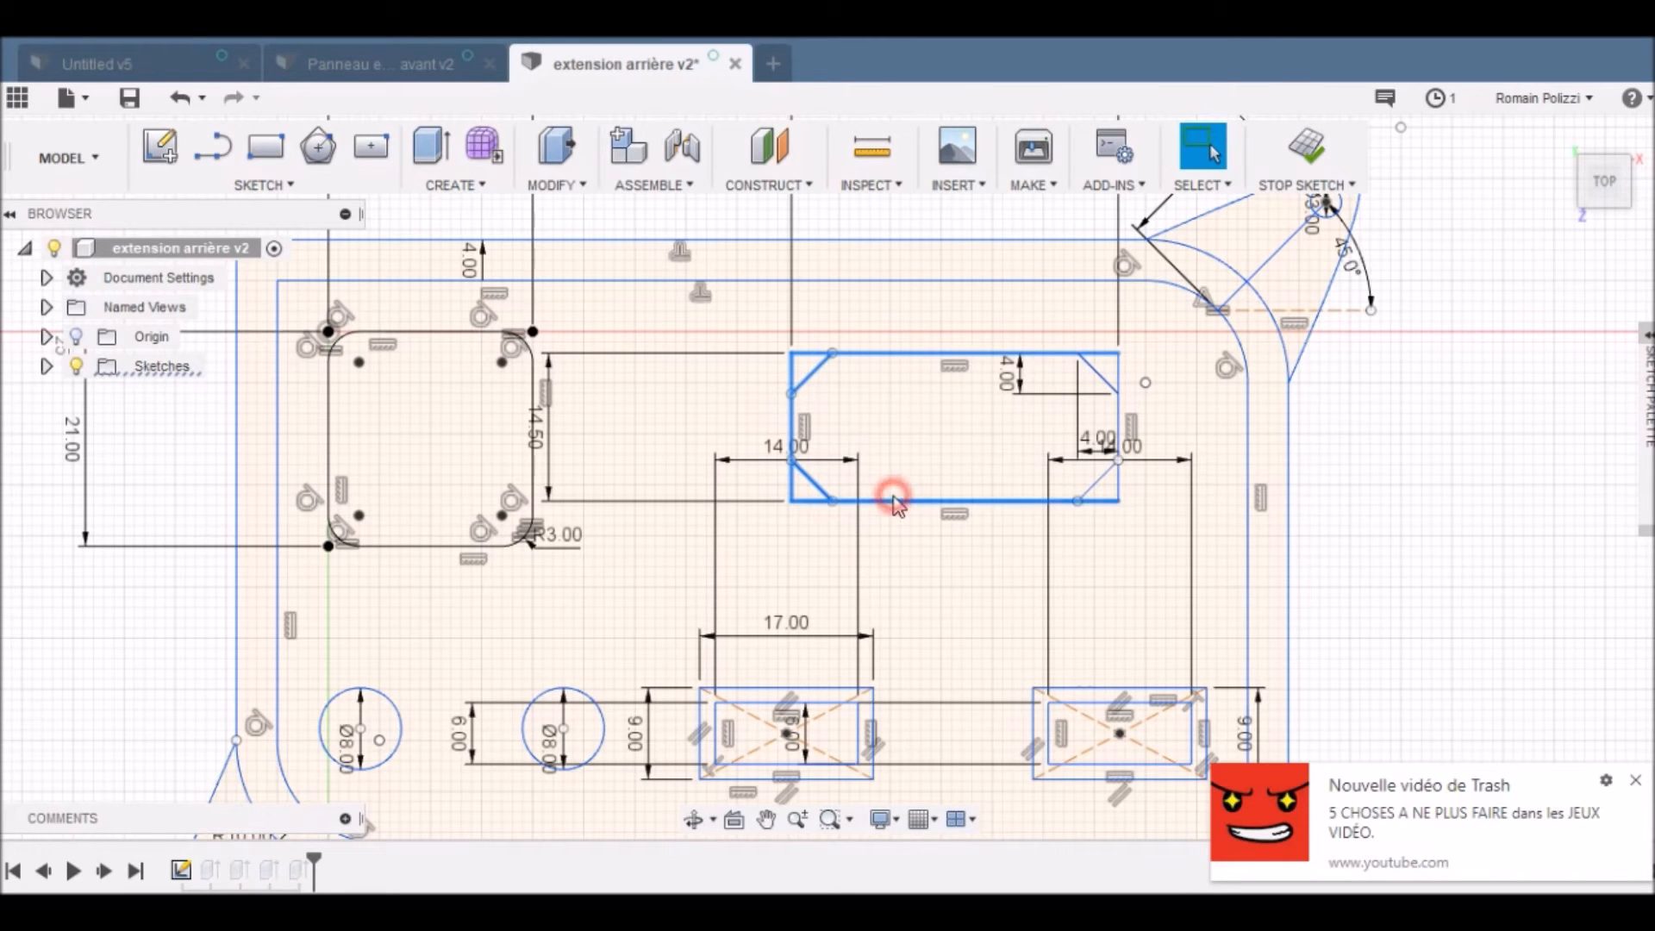
{"action": "left_click", "coordinate": [1108, 482]}
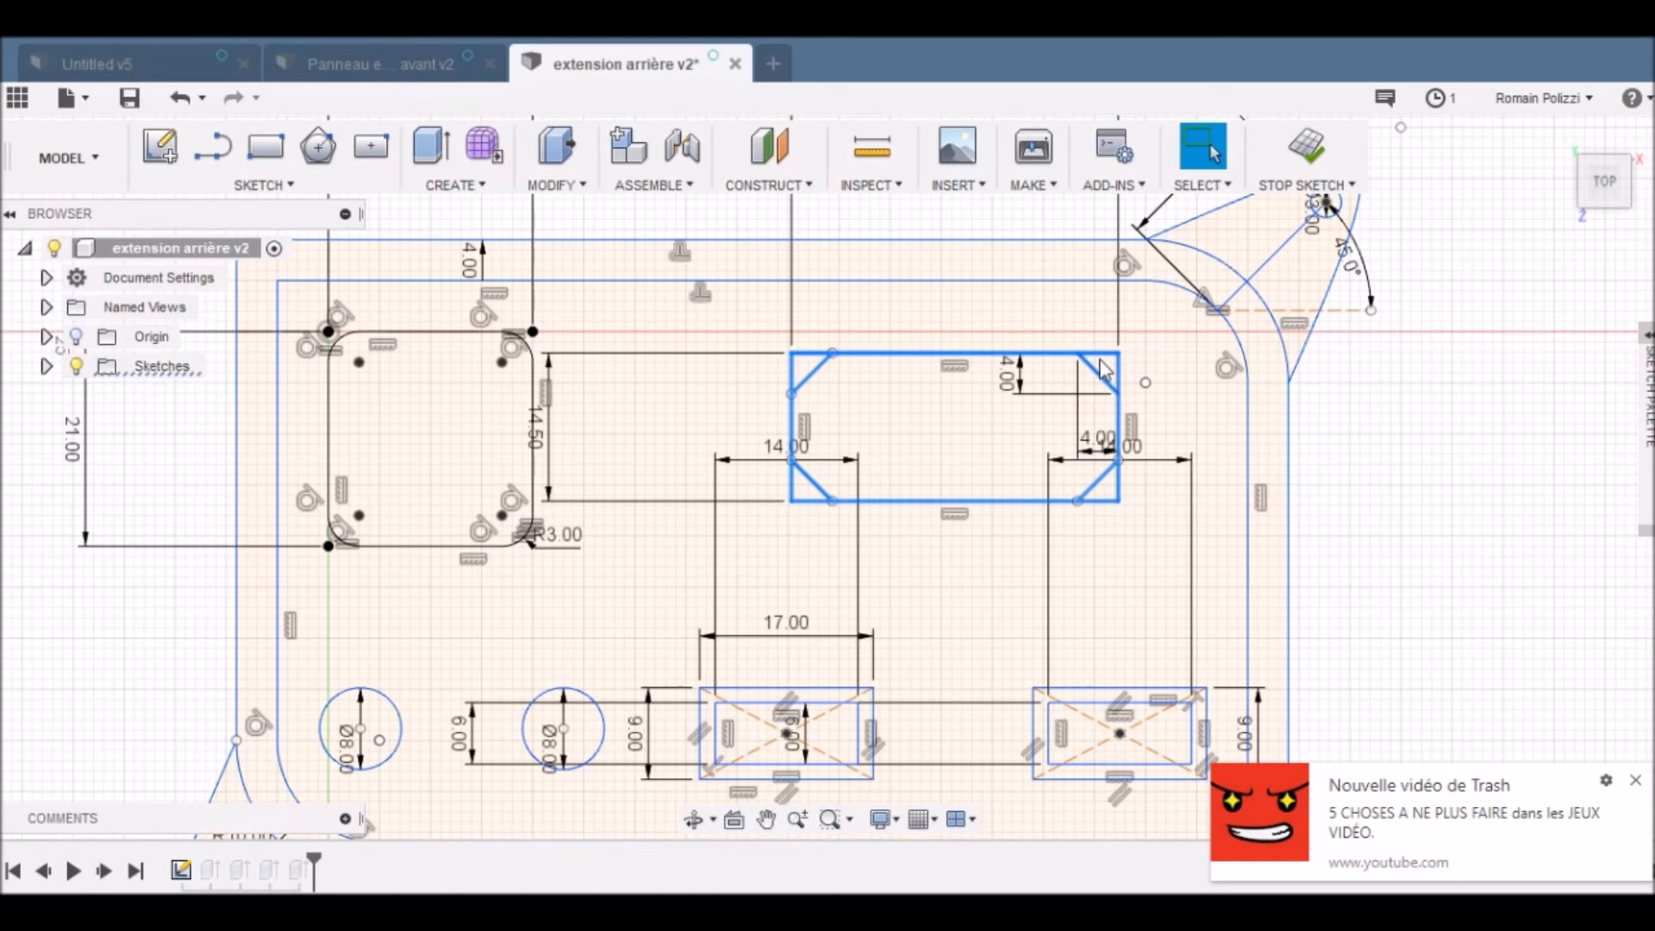
{"action": "key", "text": "m"}
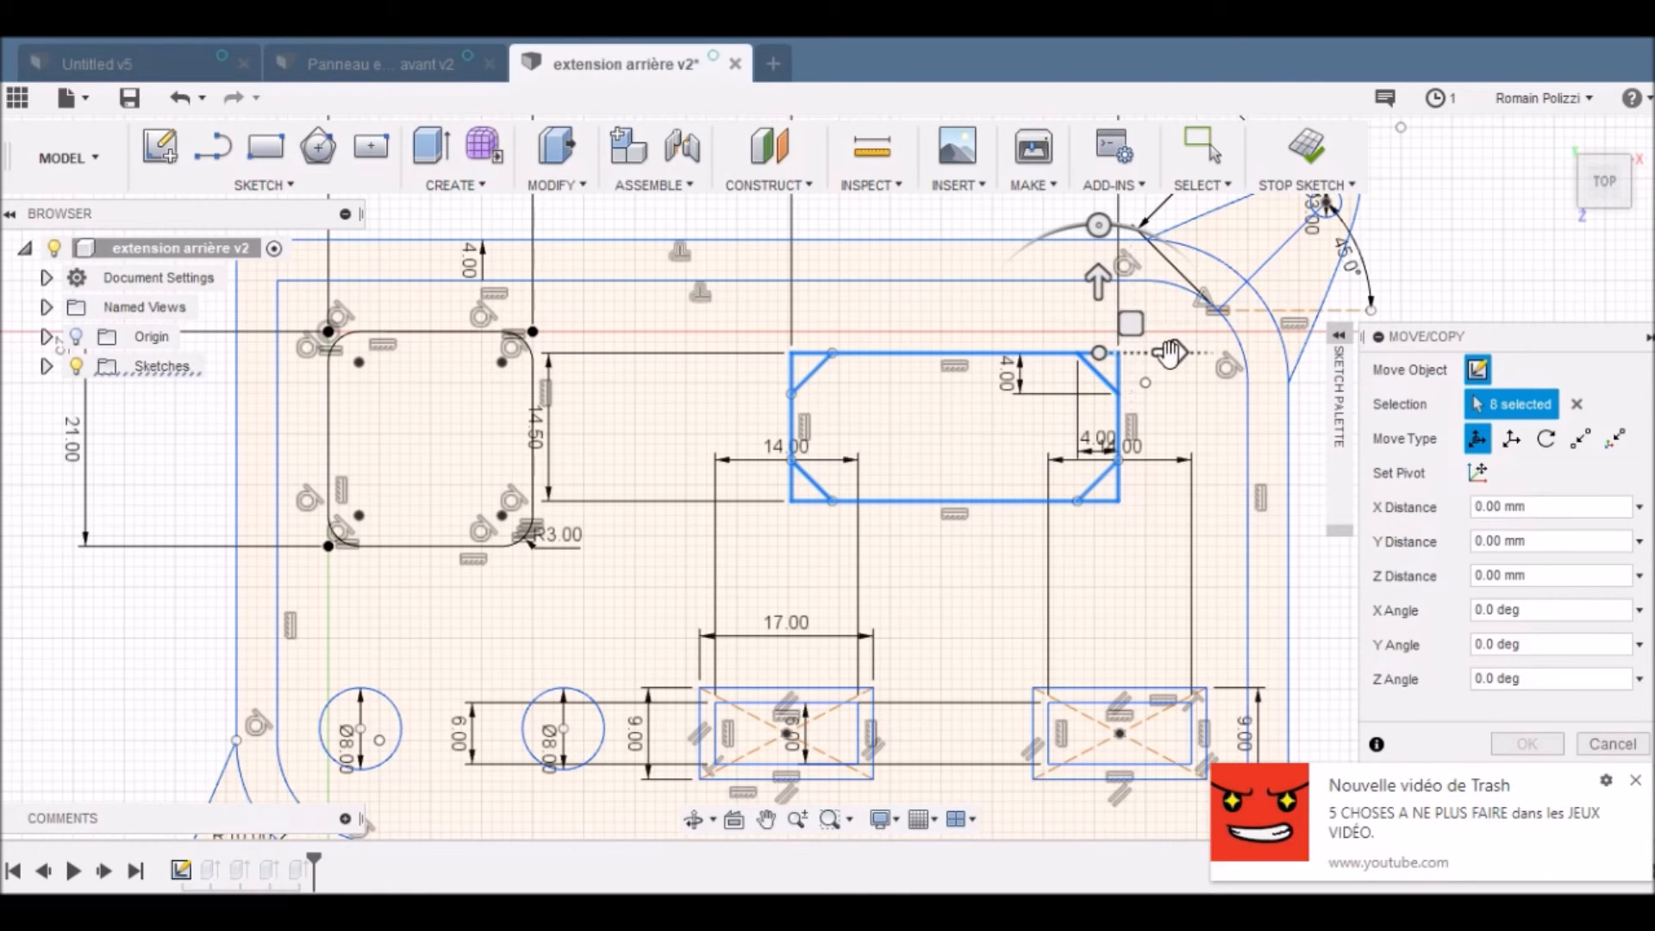
{"action": "left_click_drag", "start_coordinate": [1168, 355], "coordinate": [984, 372]}
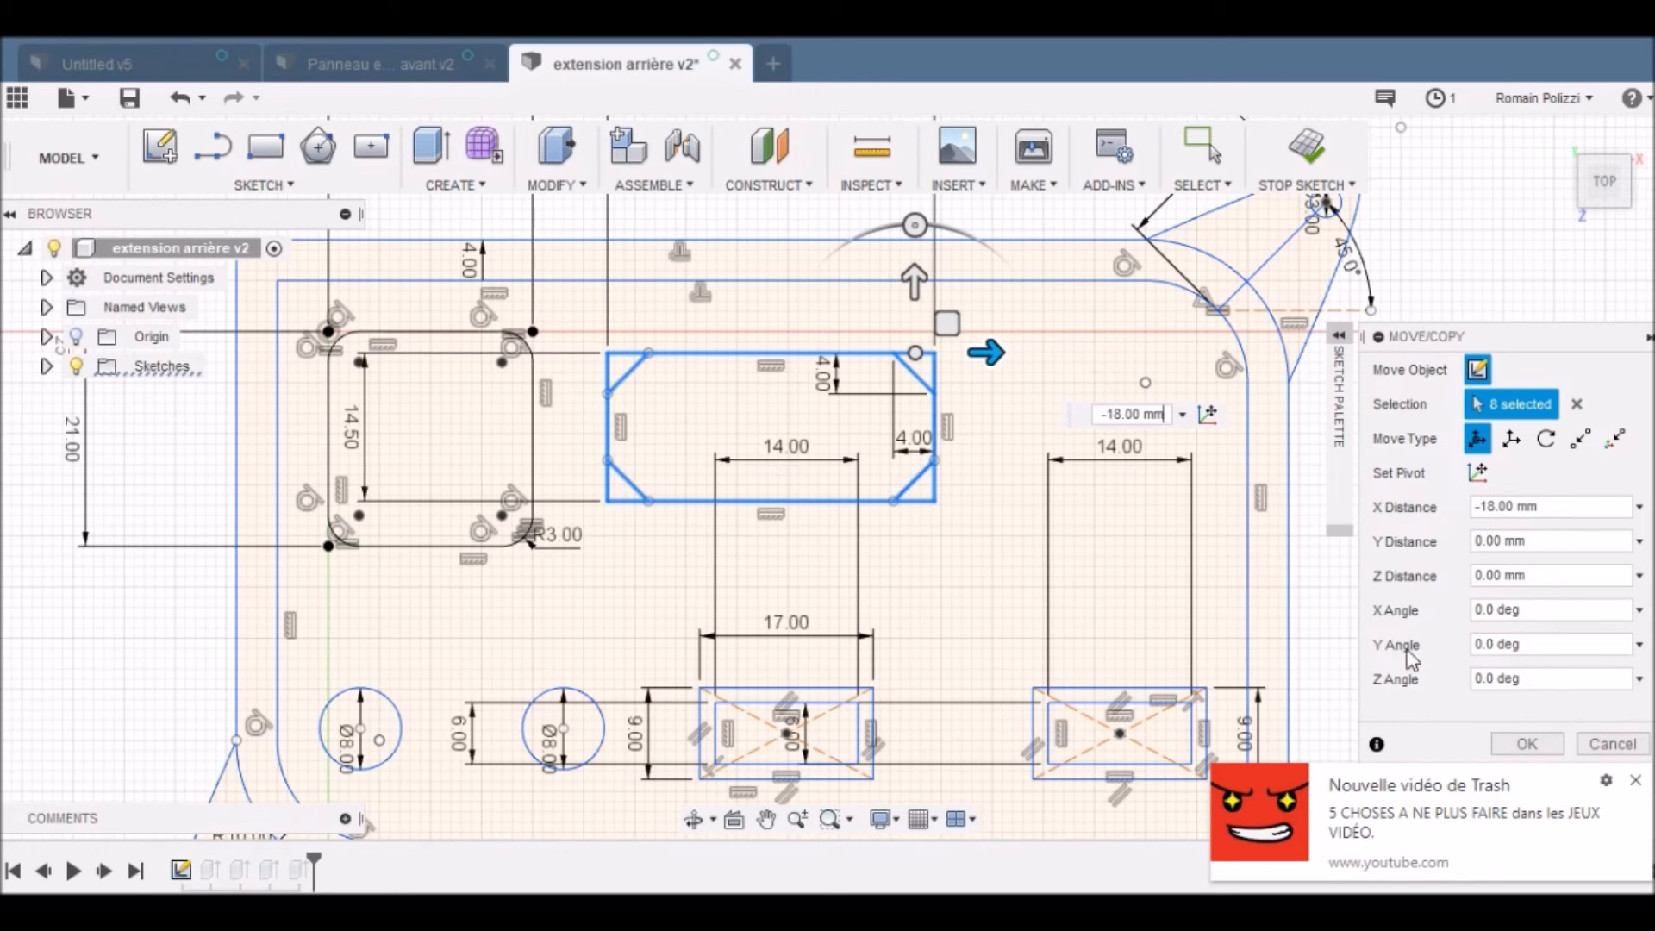
{"action": "left_click", "coordinate": [1513, 747]}
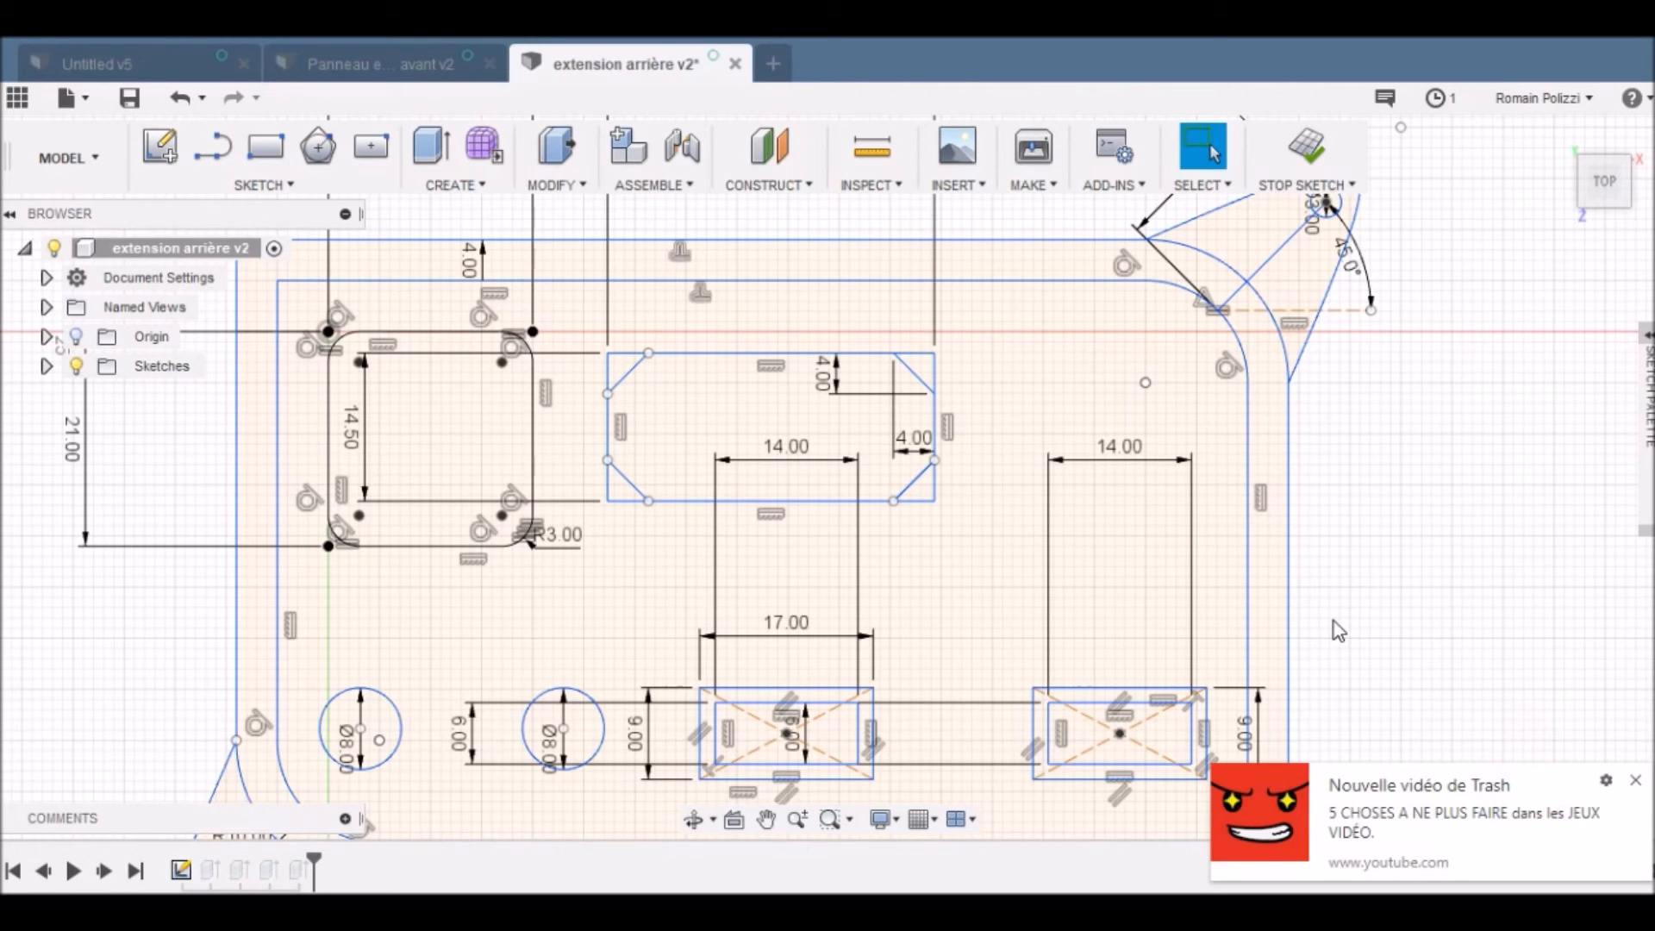
Step: Draw an 8 mm circle in the free area beside the moved rectangle, near the panel's rounded corner, and finish the sketch
{"action": "key", "text": "c"}
{"action": "left_click", "coordinate": [1105, 362]}
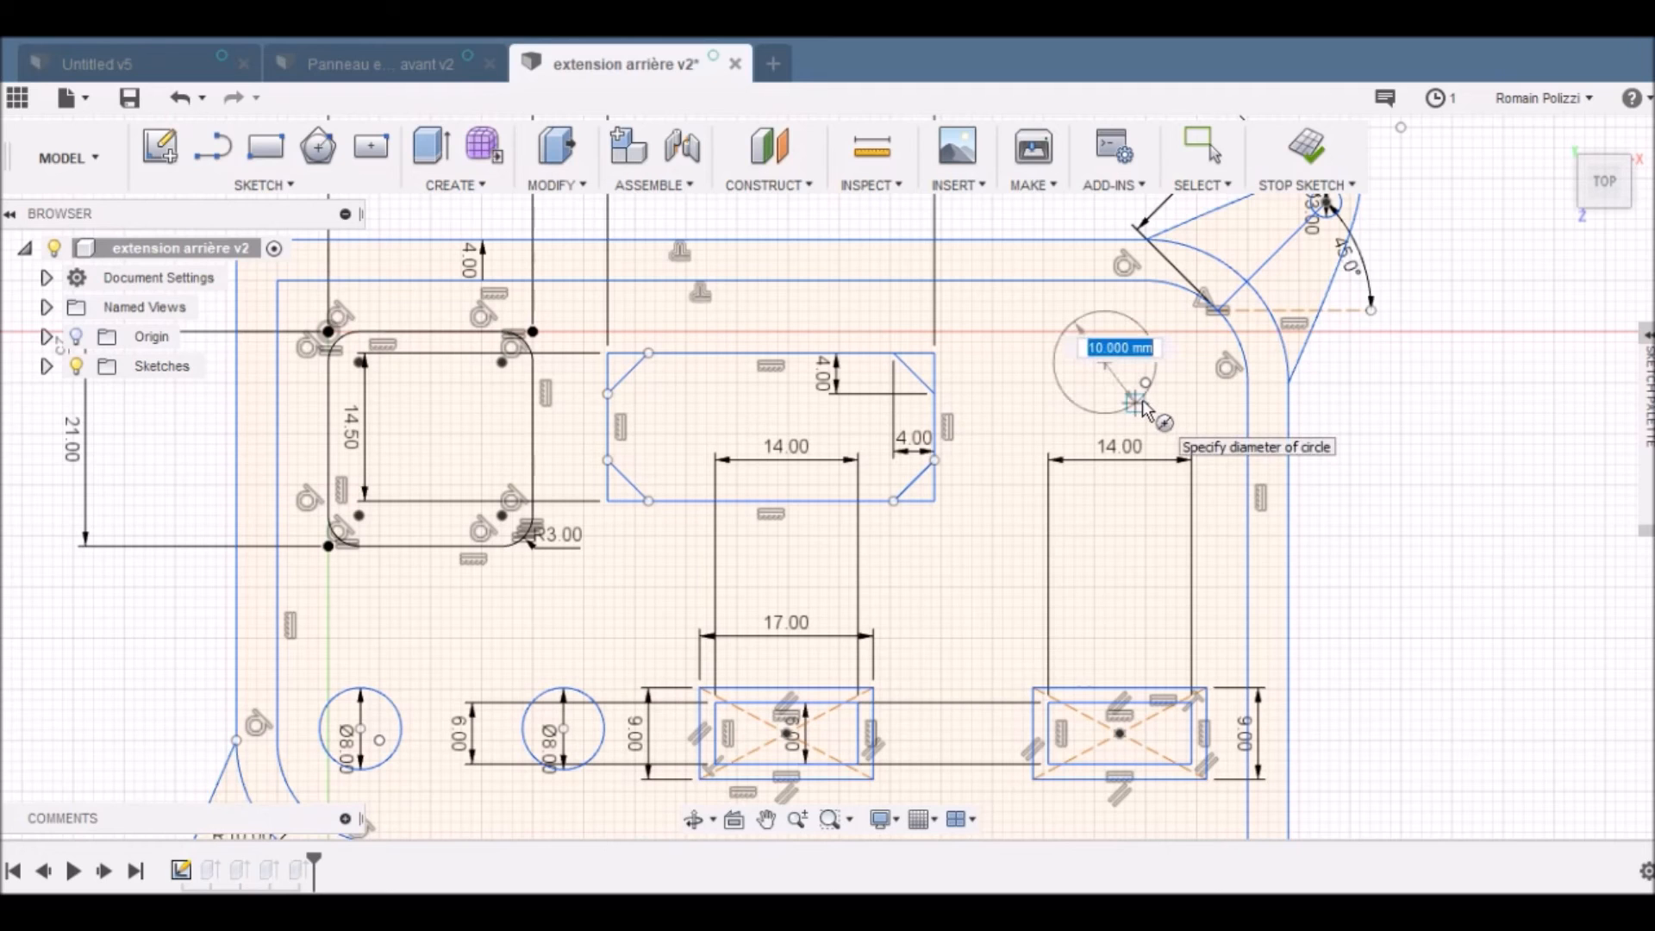
{"action": "type", "text": "8"}
{"action": "key", "text": "Return"}
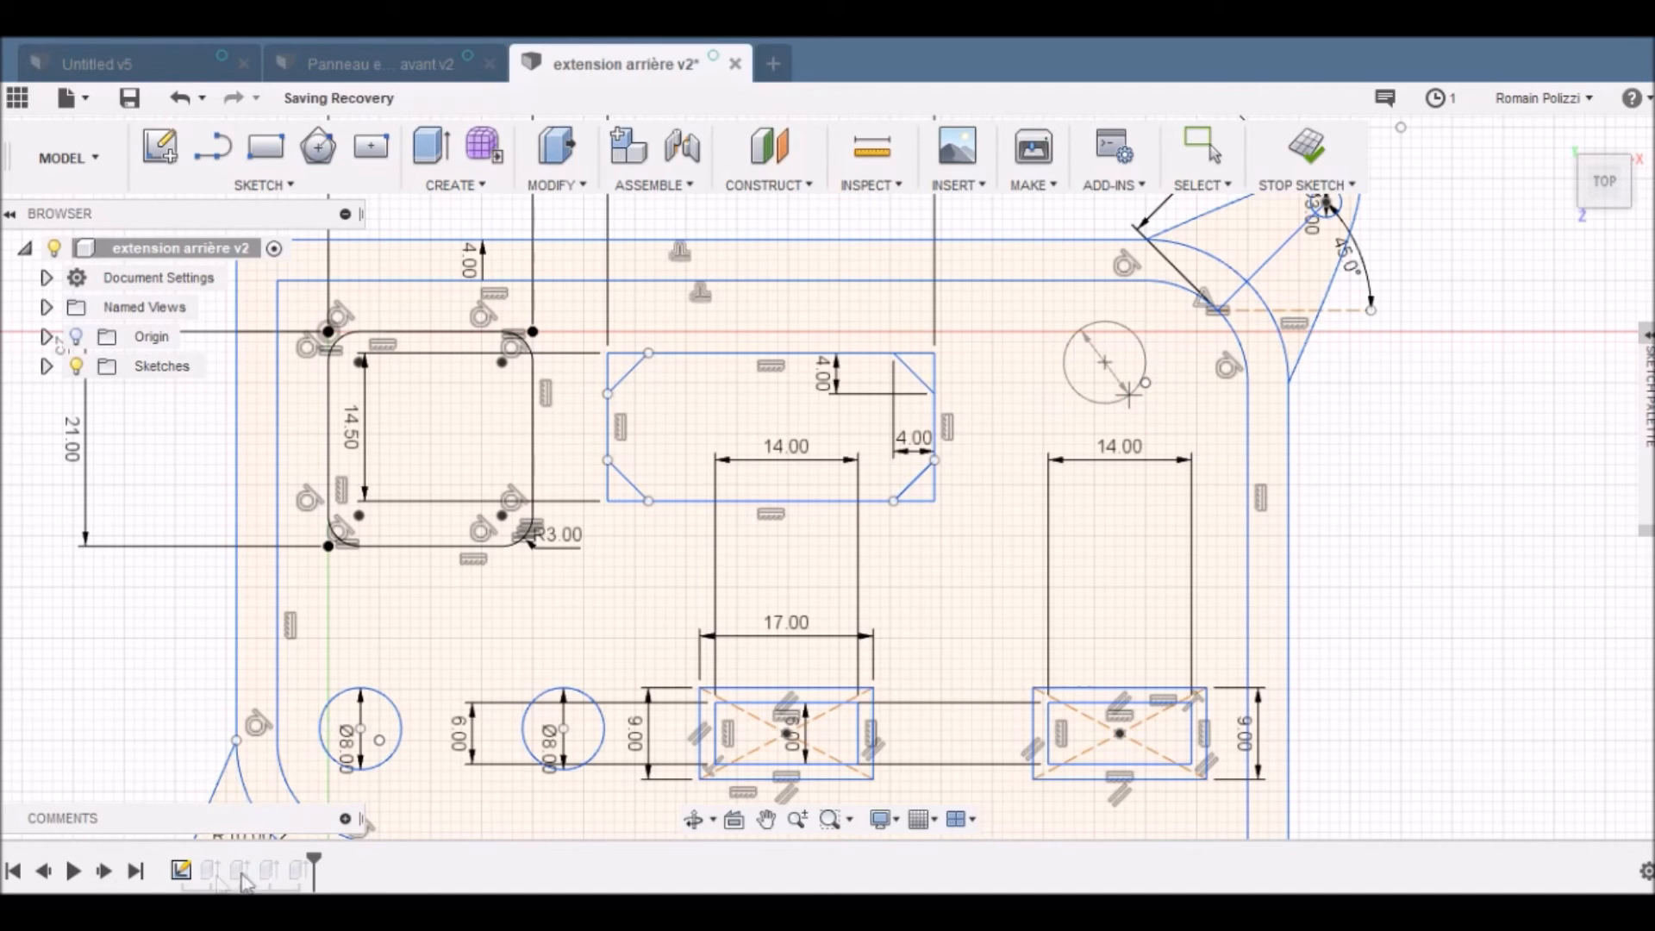
{"action": "key", "text": "Escape"}
{"action": "left_click", "coordinate": [1306, 146]}
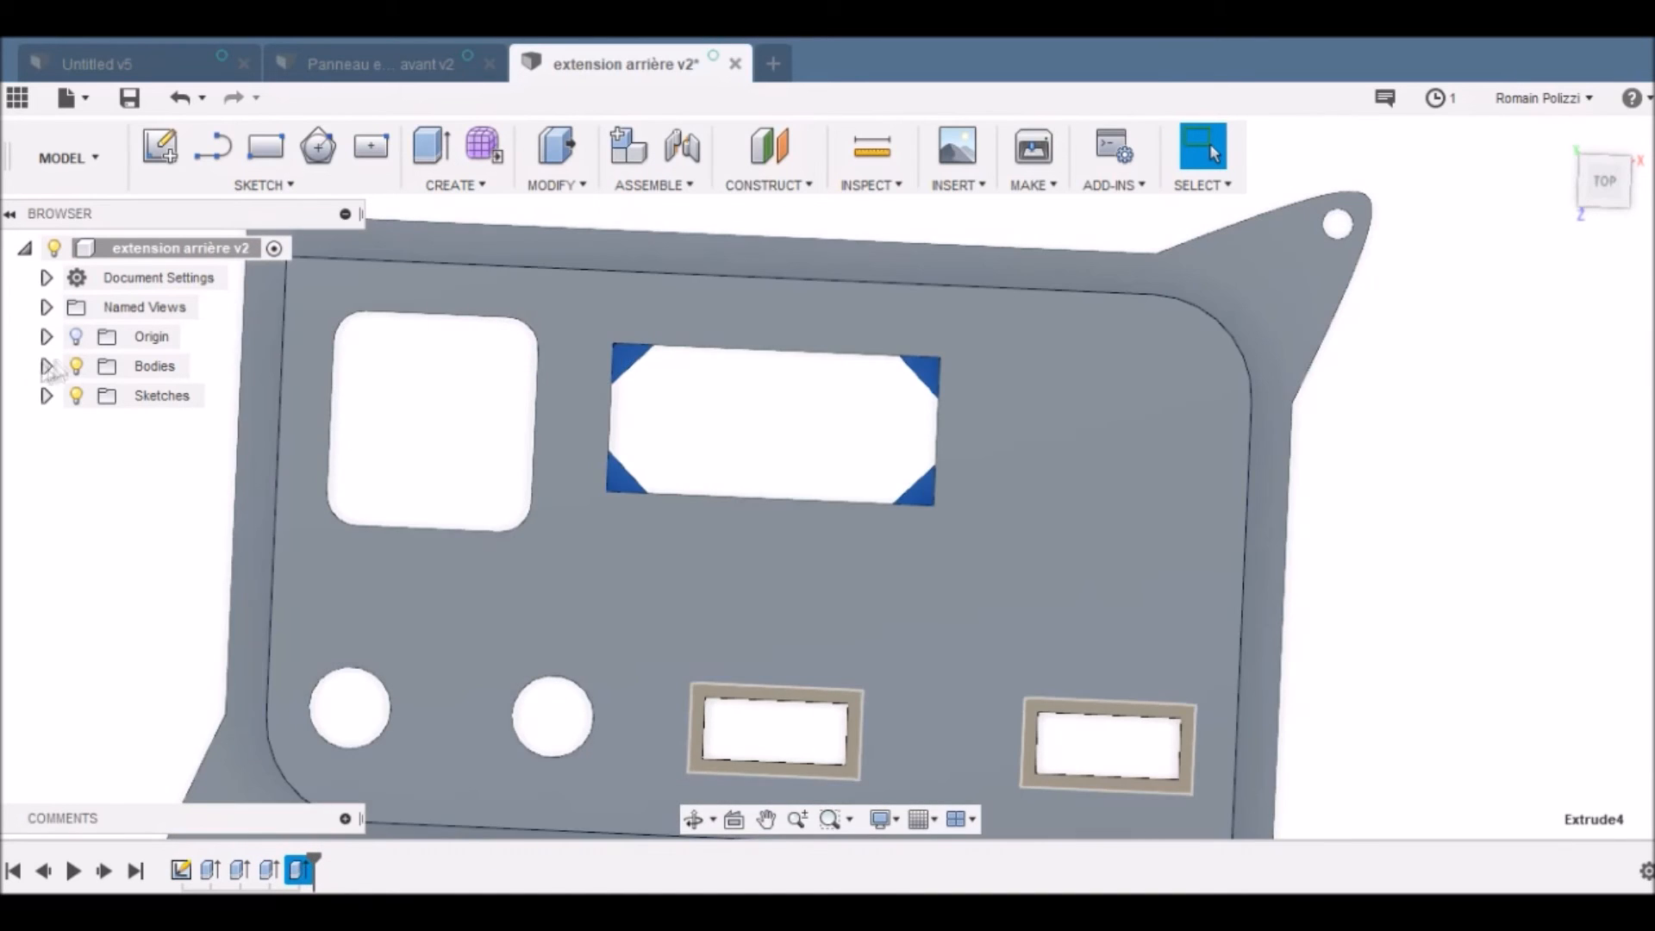
Step: Show the sketch and extrude the new 8 mm circle as a cut through the panel
{"action": "left_click", "coordinate": [180, 870]}
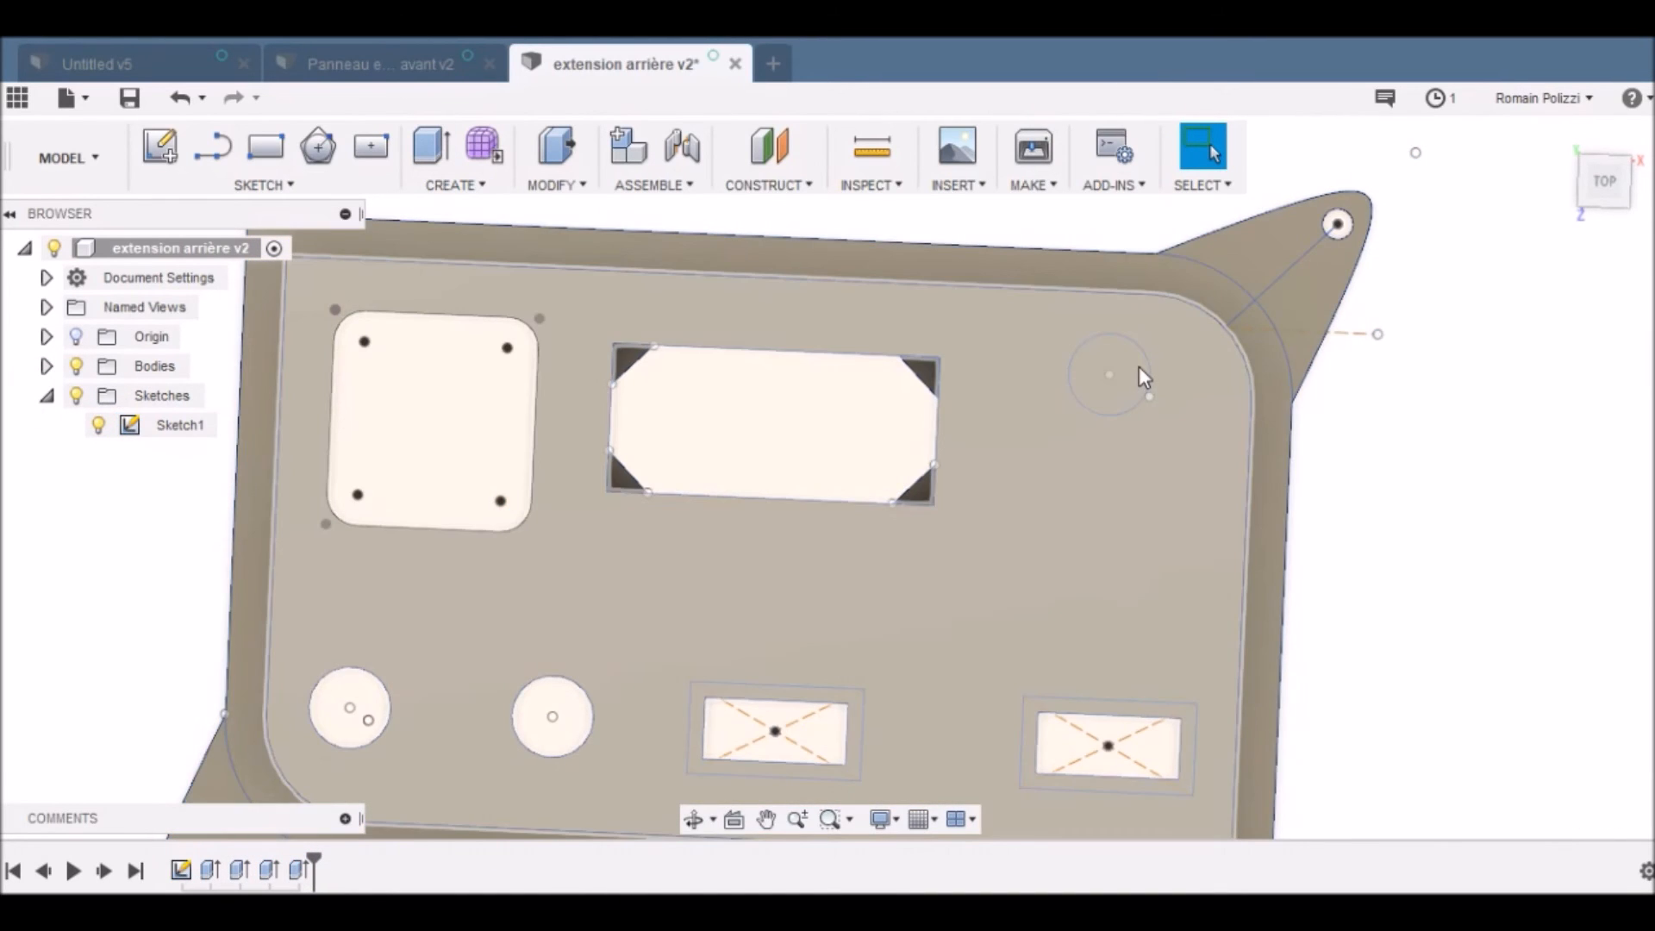
{"action": "key", "text": "e"}
{"action": "left_click", "coordinate": [1138, 470]}
{"action": "left_click", "coordinate": [1526, 686]}
Step: Reopen the panel's sketch, draw a concentric circle about 14.4 mm in diameter around the new round hole, and finish the sketch
{"action": "mouse_move", "coordinate": [831, 477]}
{"action": "middle_mouse_down", "text": "shift"}
{"action": "mouse_move", "coordinate": [853, 655]}
{"action": "mouse_move", "coordinate": [836, 413]}
{"action": "mouse_move", "coordinate": [810, 758]}
{"action": "mouse_move", "coordinate": [830, 594]}
{"action": "mouse_move", "coordinate": [801, 362]}
{"action": "middle_mouse_up", "text": "shift"}
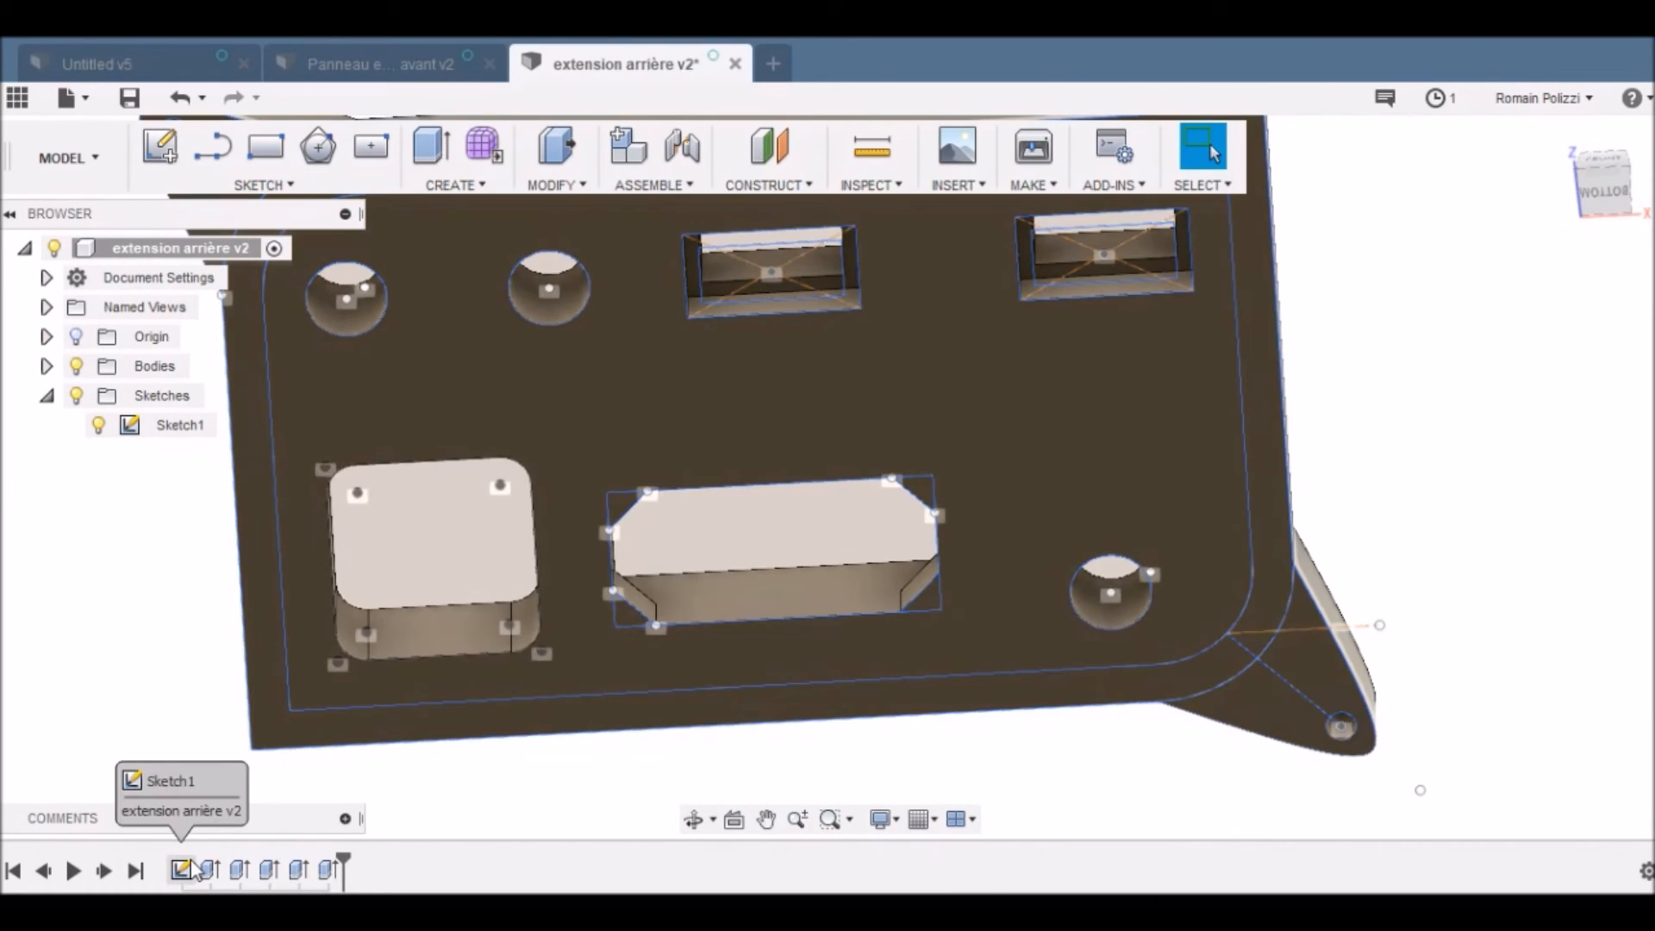
{"action": "double_click", "coordinate": [182, 869]}
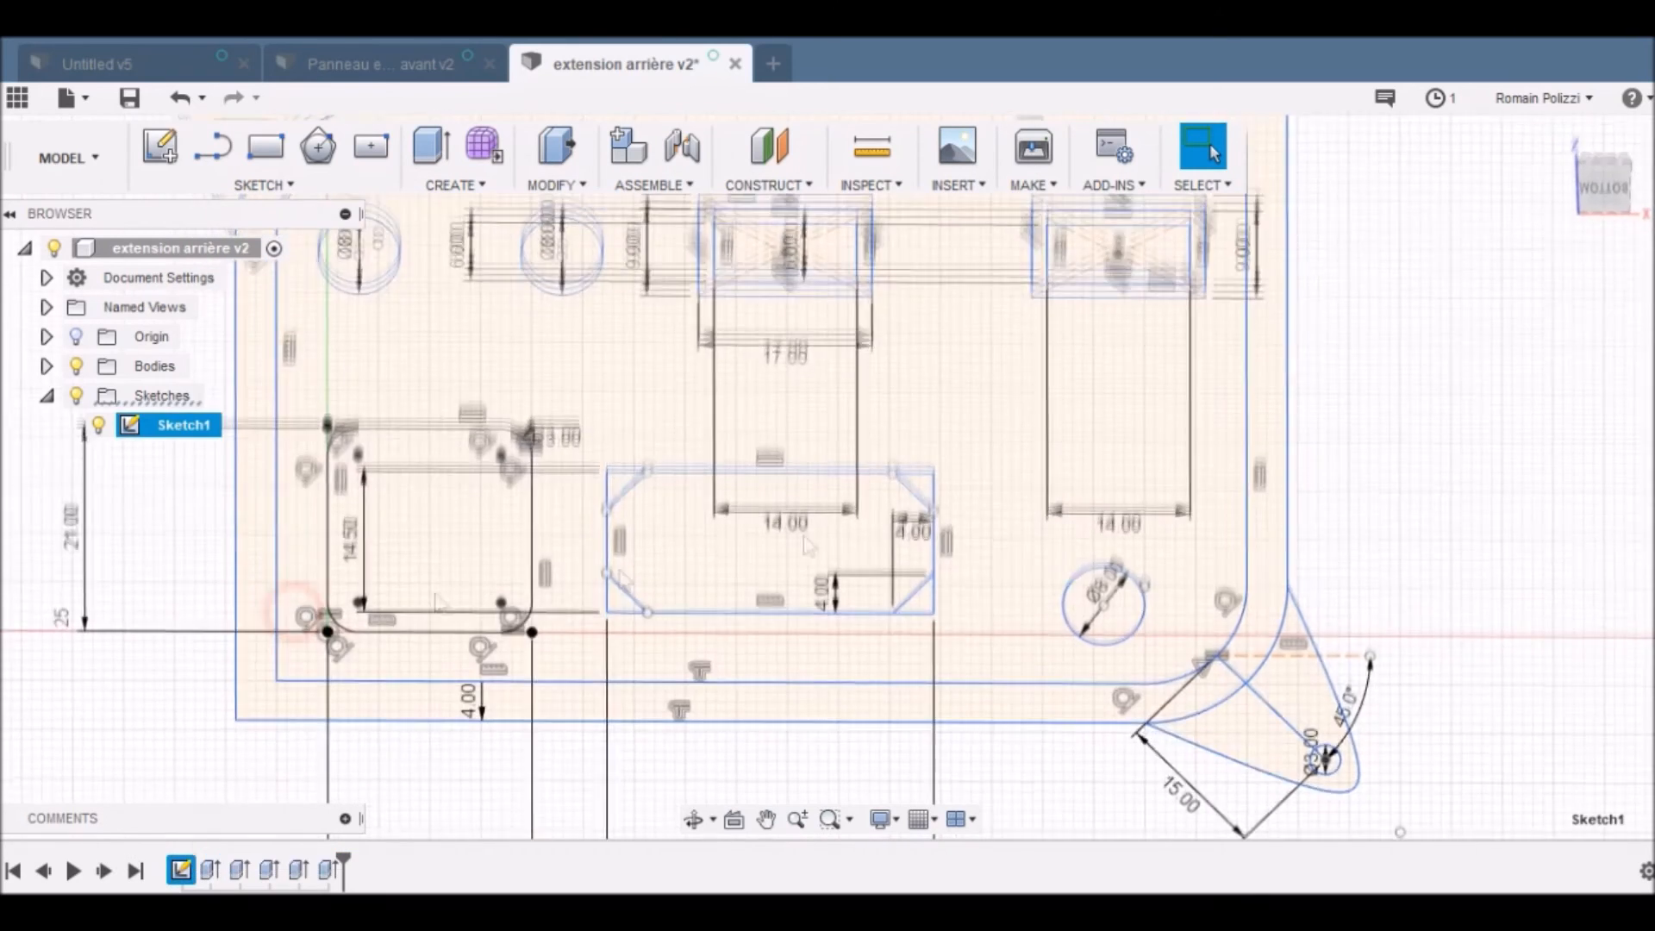
{"action": "key", "text": "c"}
{"action": "left_click", "coordinate": [1106, 592]}
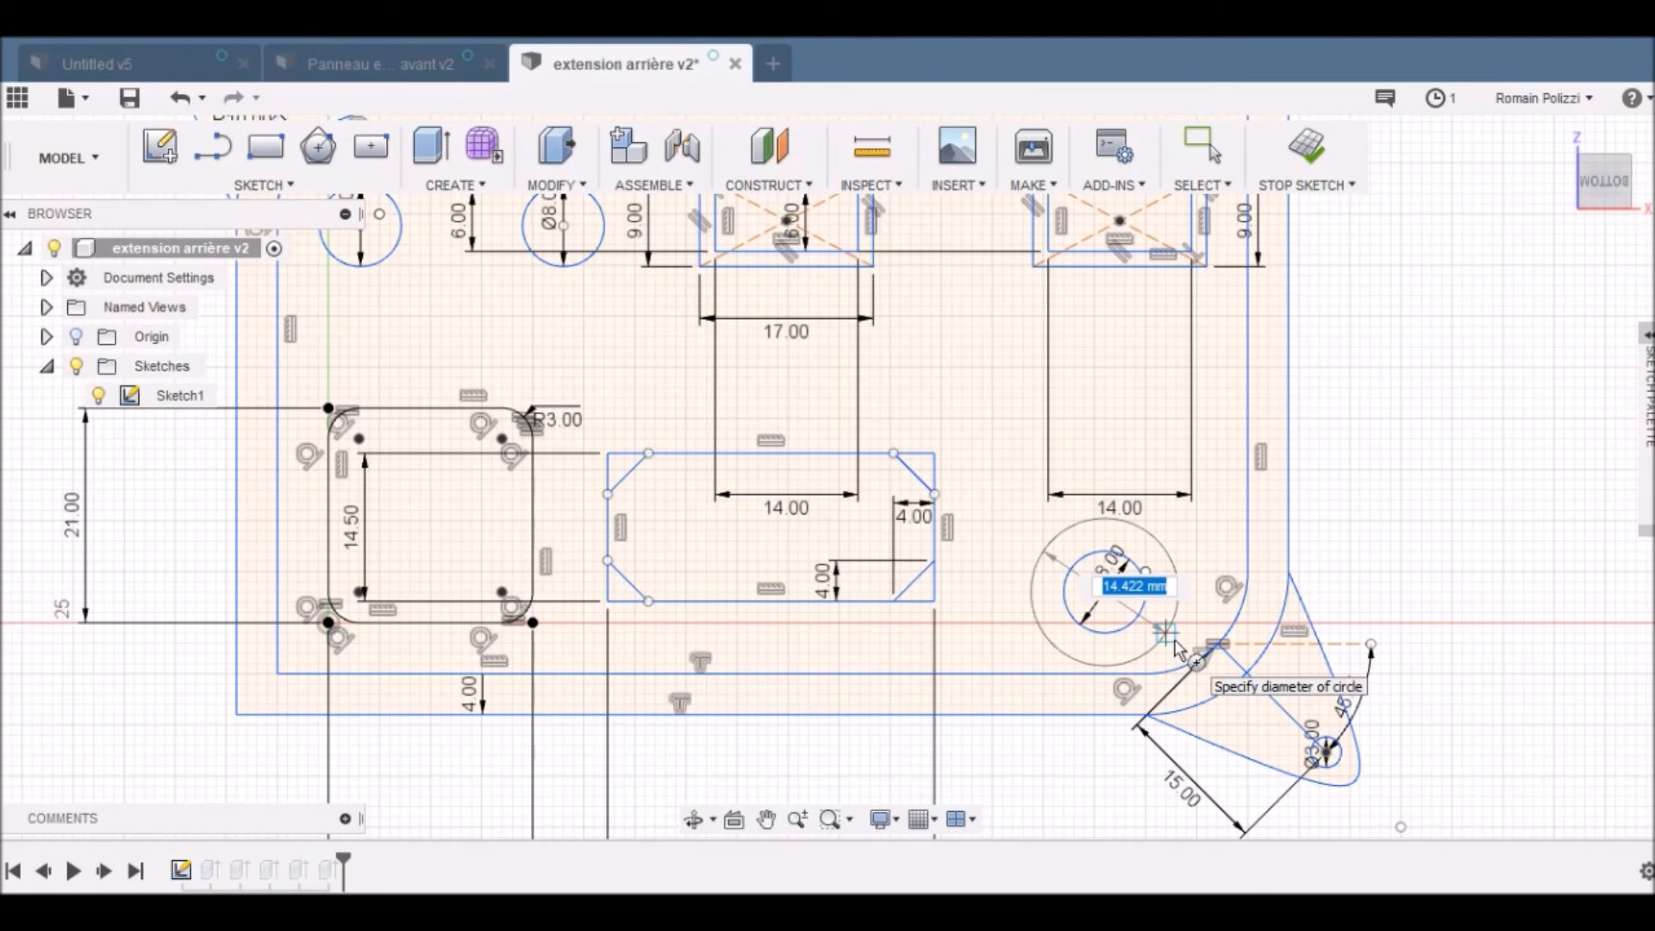
{"action": "left_click", "coordinate": [1174, 641]}
{"action": "left_click", "coordinate": [1306, 148]}
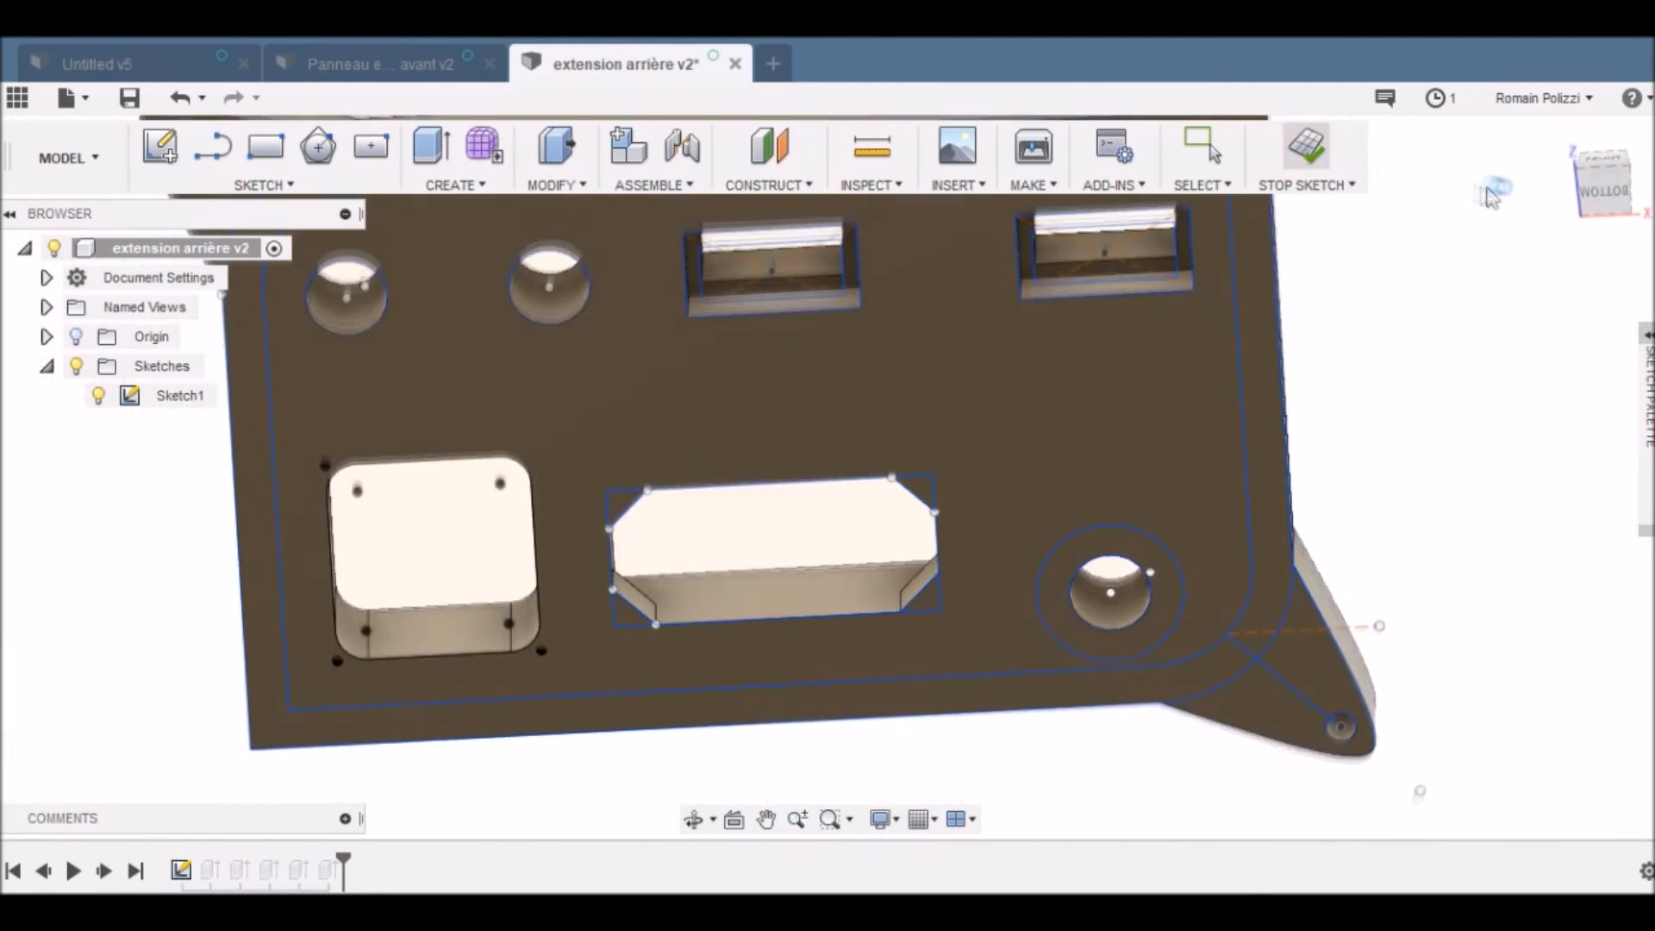
Step: Check the panel's vertical edge length and cut the ring around the new hole 9 mm into the panel's underside
{"action": "middle_click_drag", "start_coordinate": [830, 477], "coordinate": [823, 673], "text": "shift"}
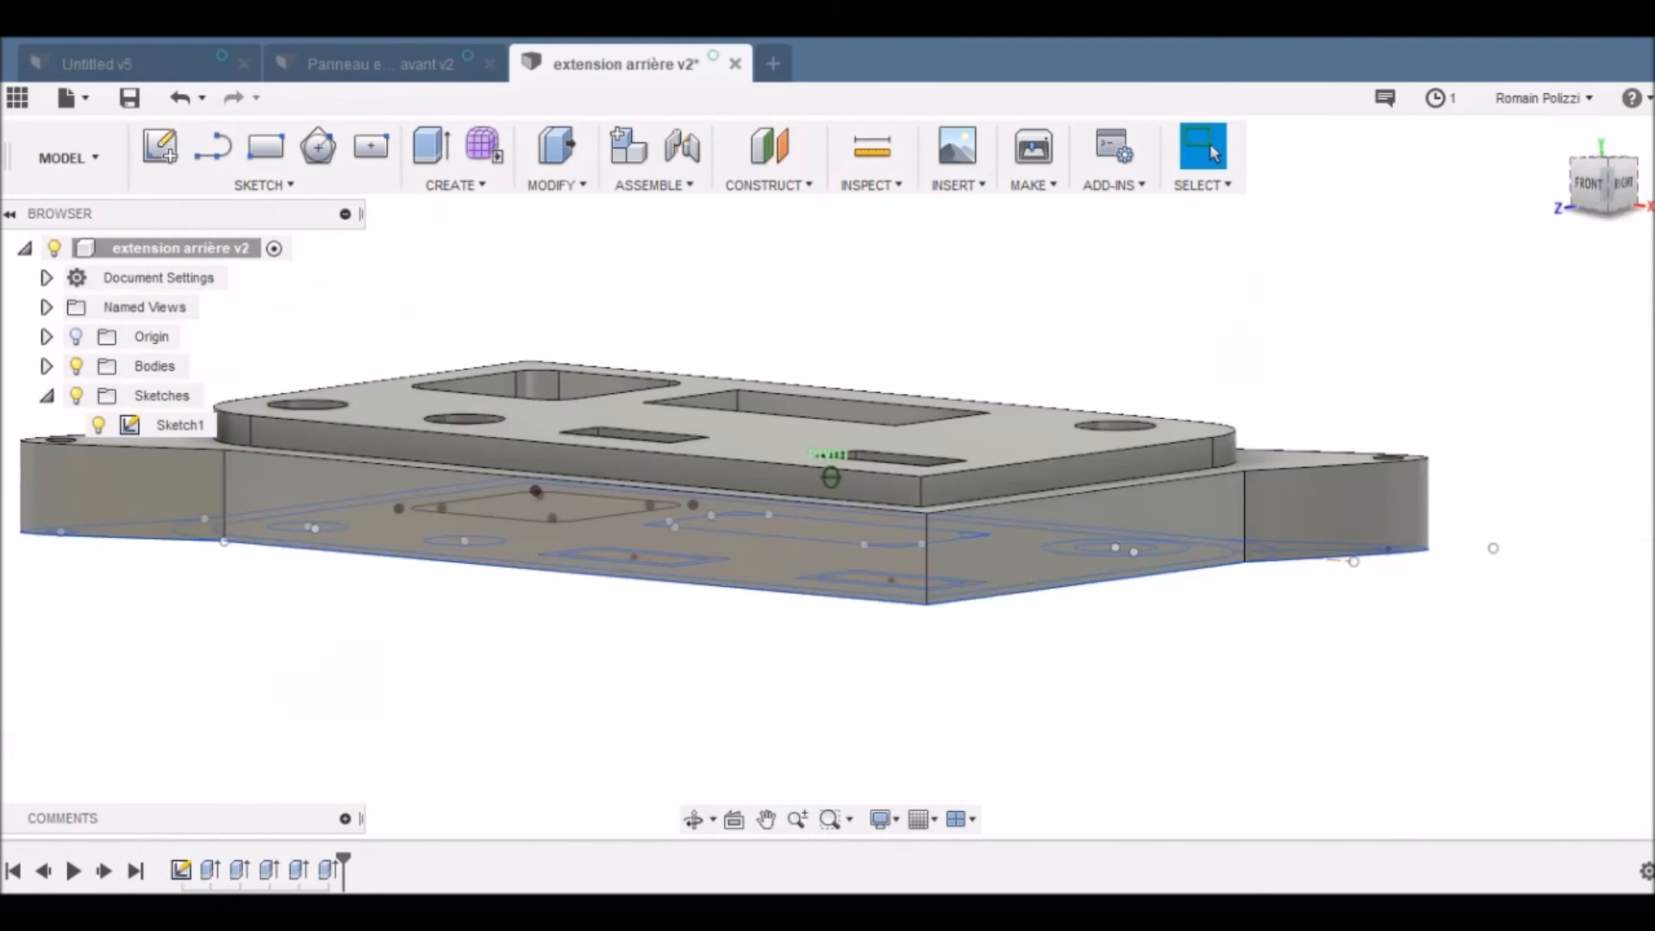
{"action": "left_click", "coordinate": [1244, 521]}
{"action": "left_click", "coordinate": [1593, 194]}
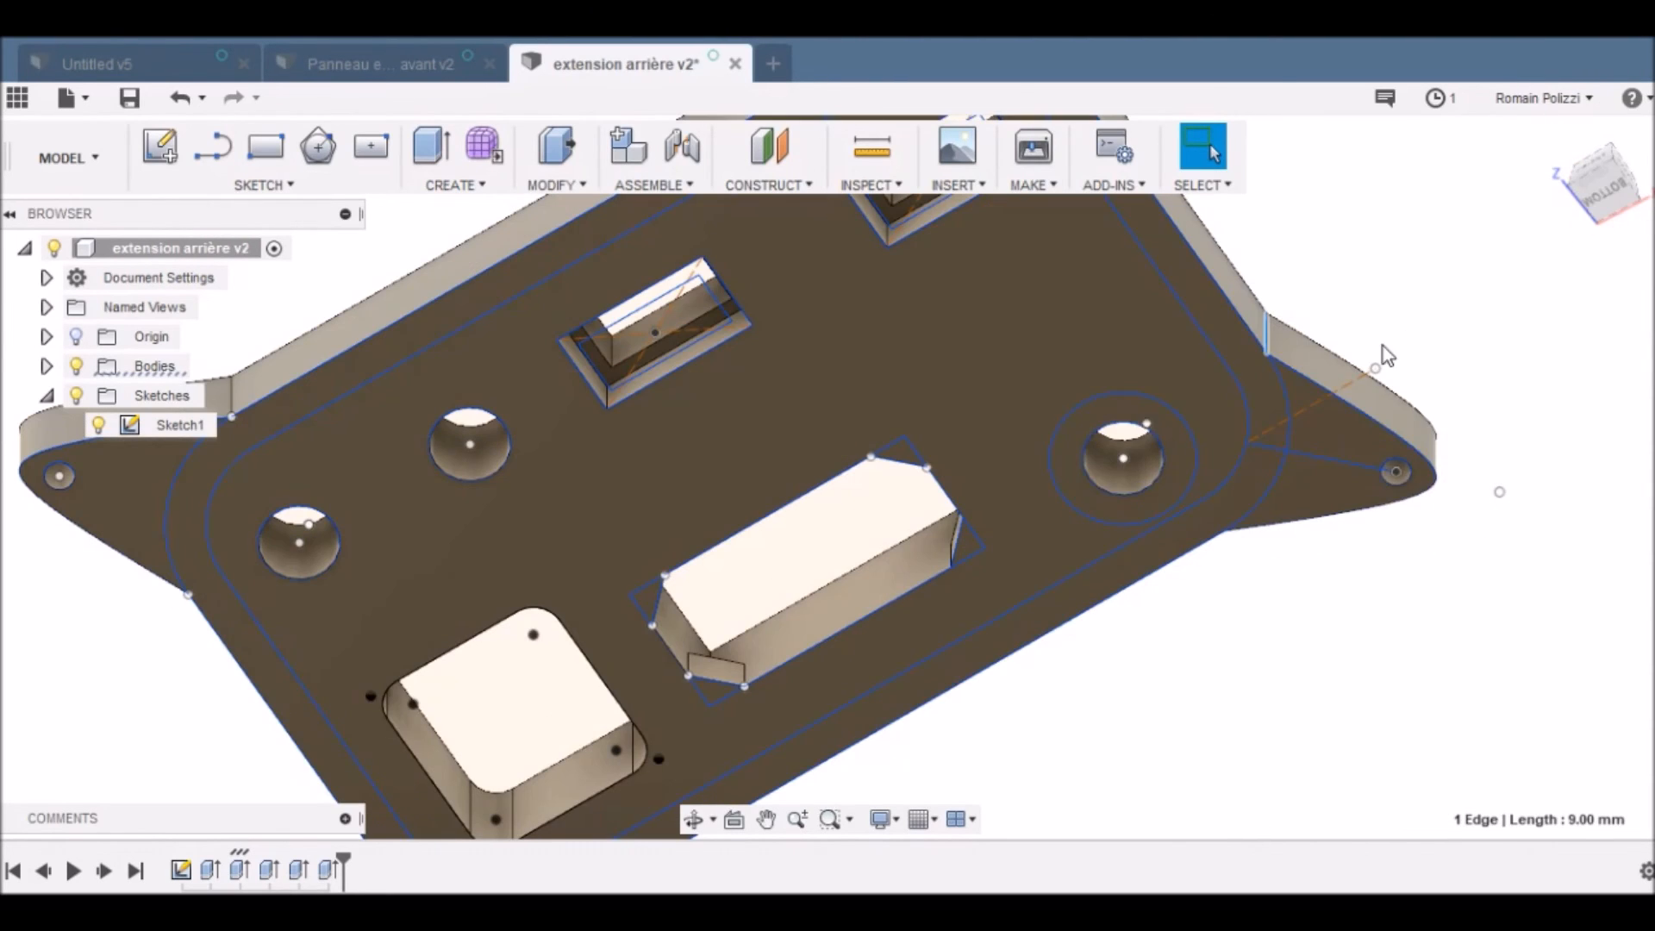
{"action": "key", "text": "e"}
{"action": "left_click", "coordinate": [1185, 448]}
{"action": "type", "text": "-9"}
{"action": "key", "text": "Return"}
Step: Export Body1 as an STL file named "extend arrière V.stl" in the Projet folder
{"action": "left_click_drag", "start_coordinate": [1601, 185], "coordinate": [1569, 258]}
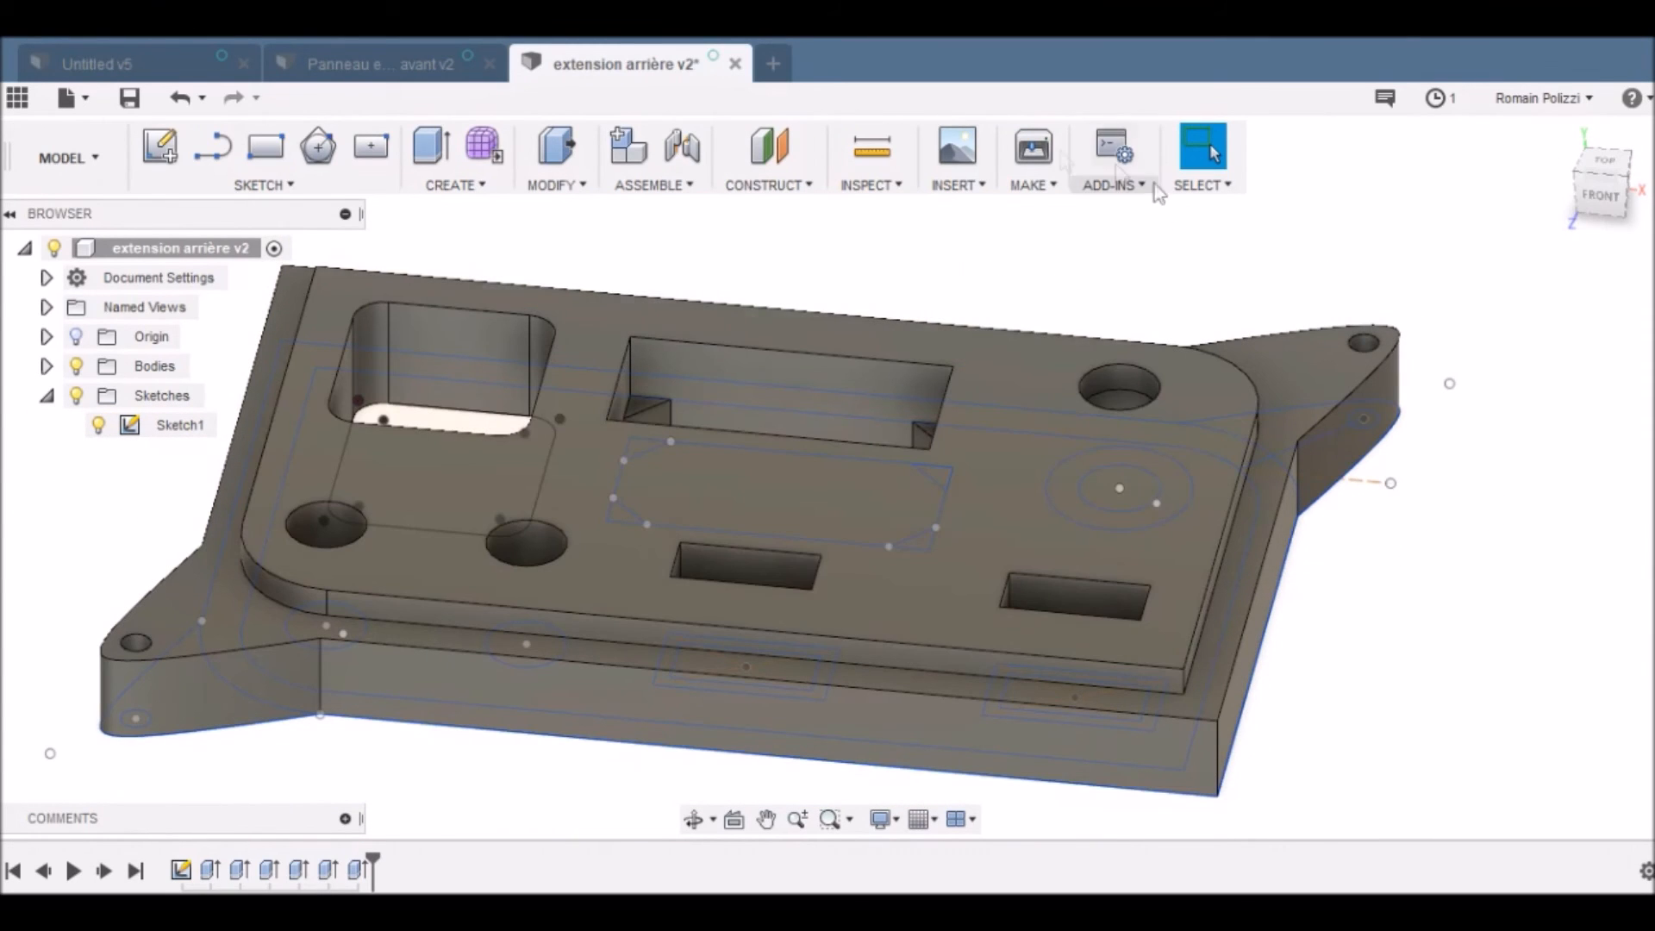
{"action": "left_click", "coordinate": [1590, 183]}
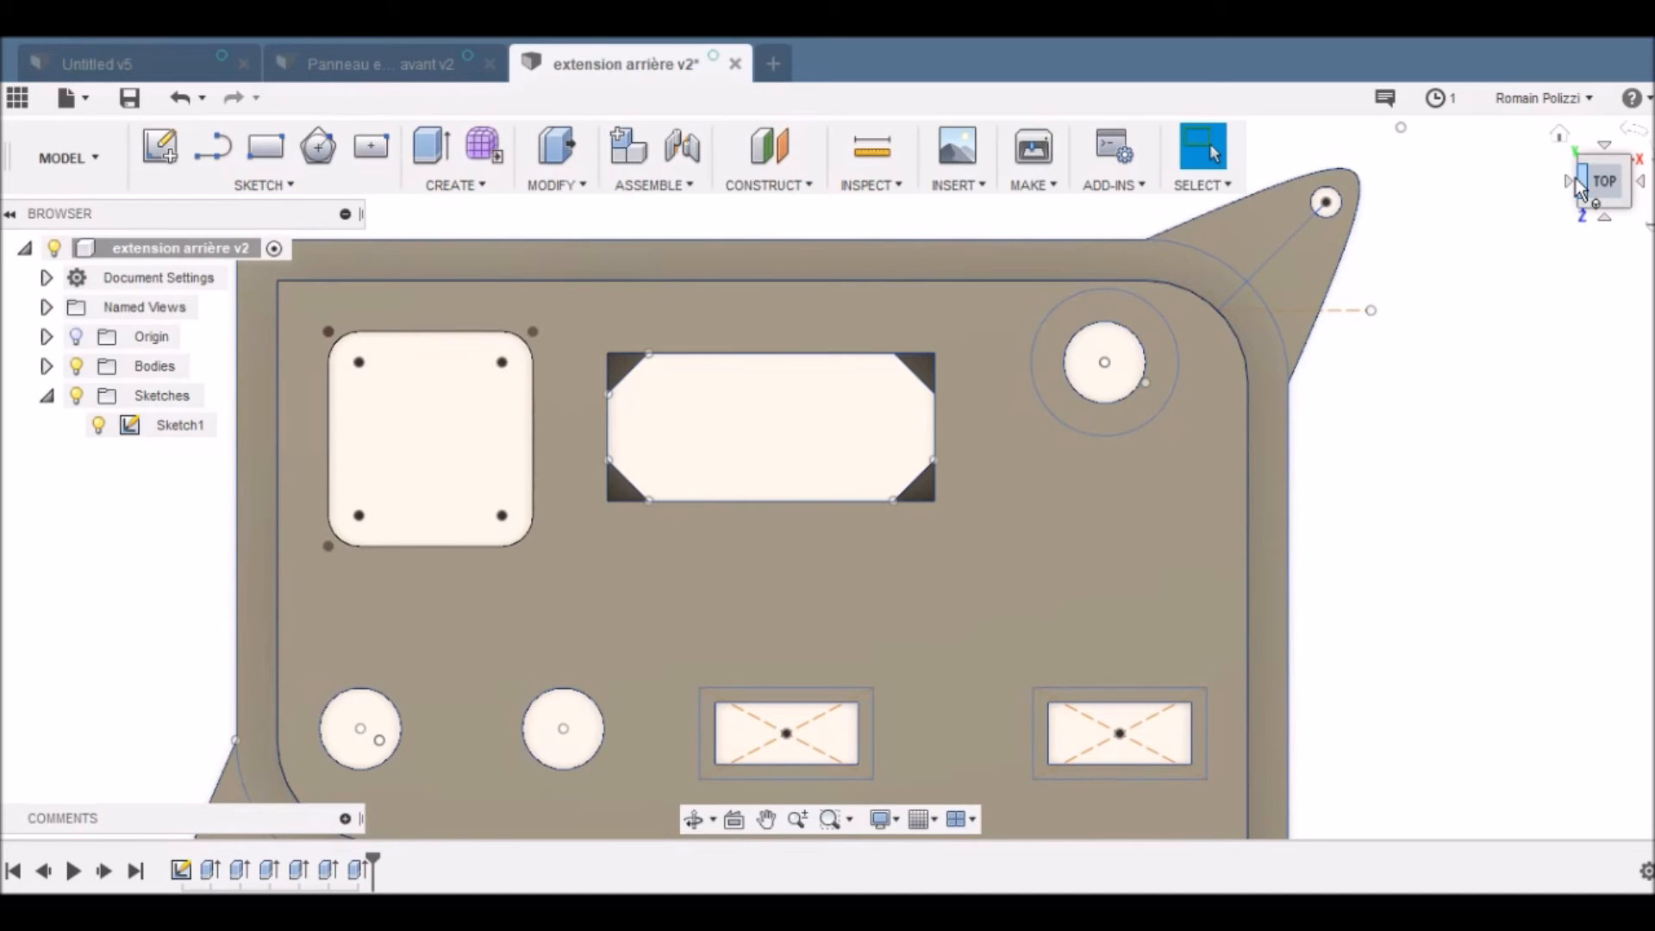
{"action": "left_click", "coordinate": [46, 365]}
{"action": "right_click", "coordinate": [173, 396]}
{"action": "left_click", "coordinate": [259, 260]}
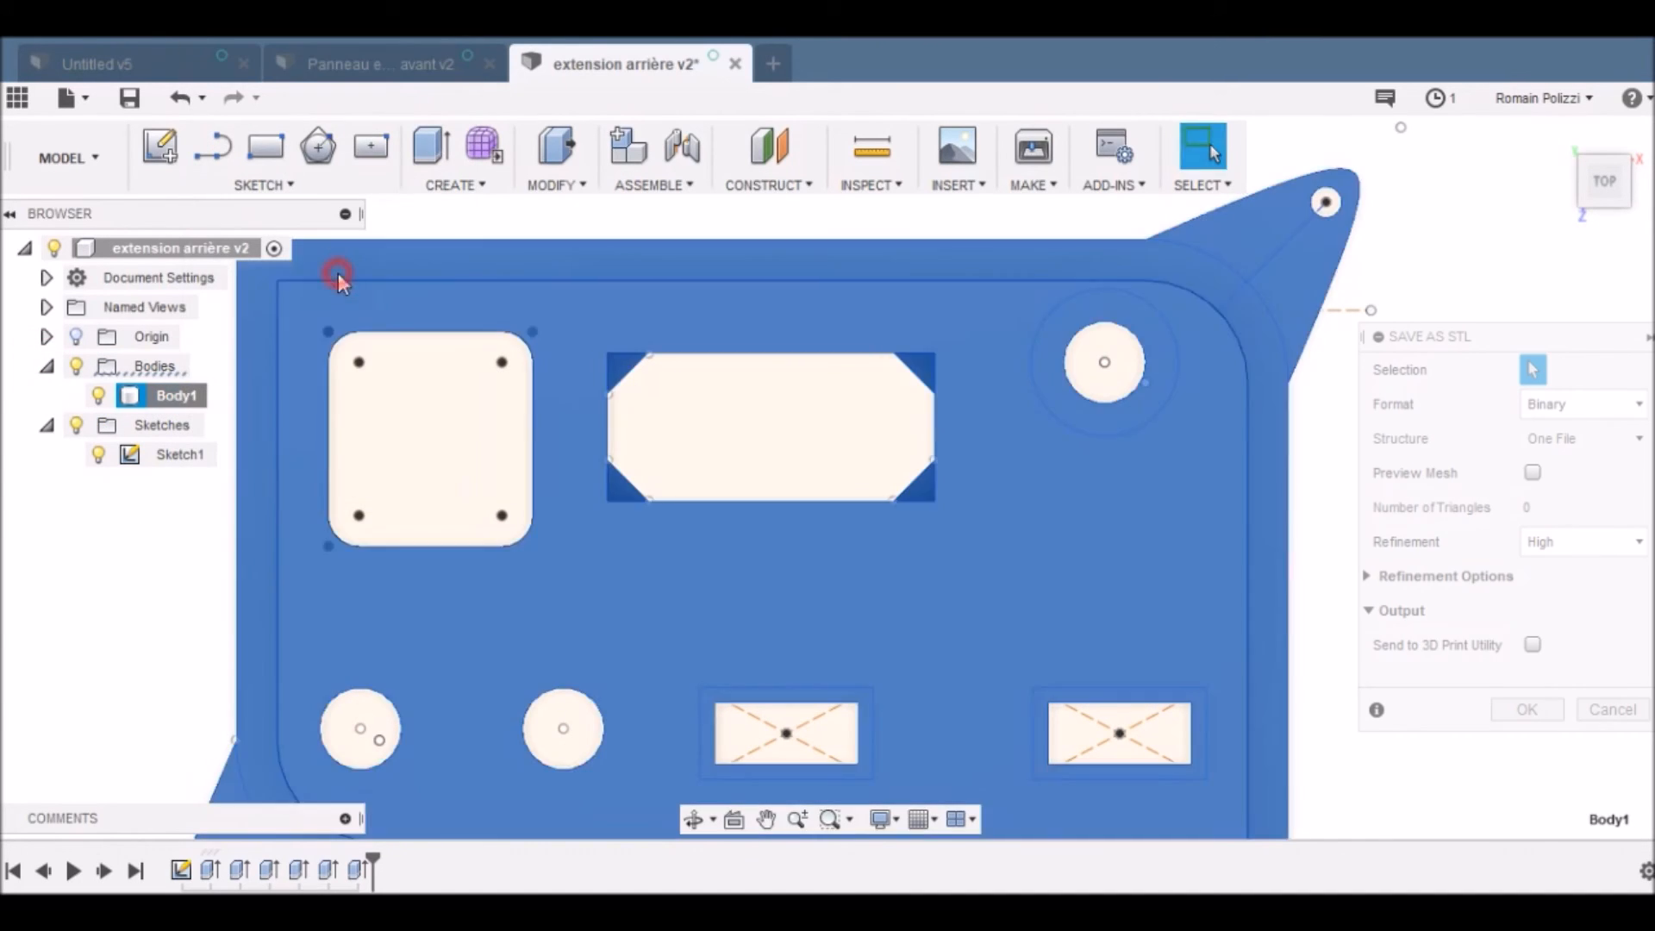
{"action": "left_click", "coordinate": [1527, 708]}
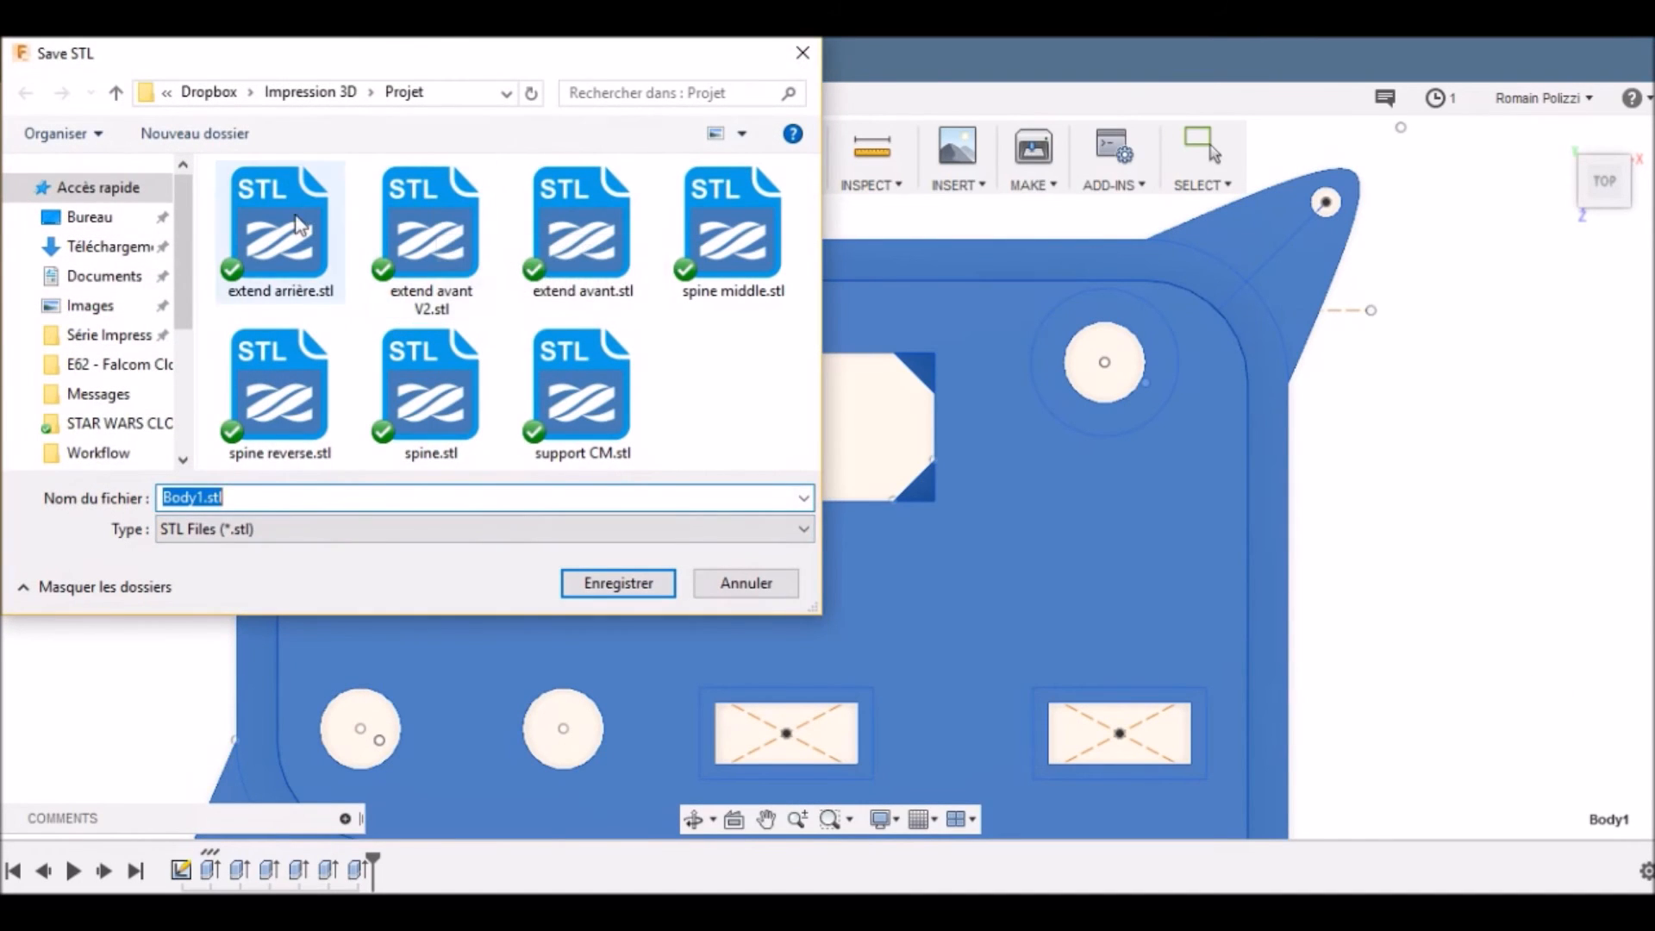
{"action": "left_click", "coordinate": [297, 226]}
{"action": "left_click", "coordinate": [254, 497]}
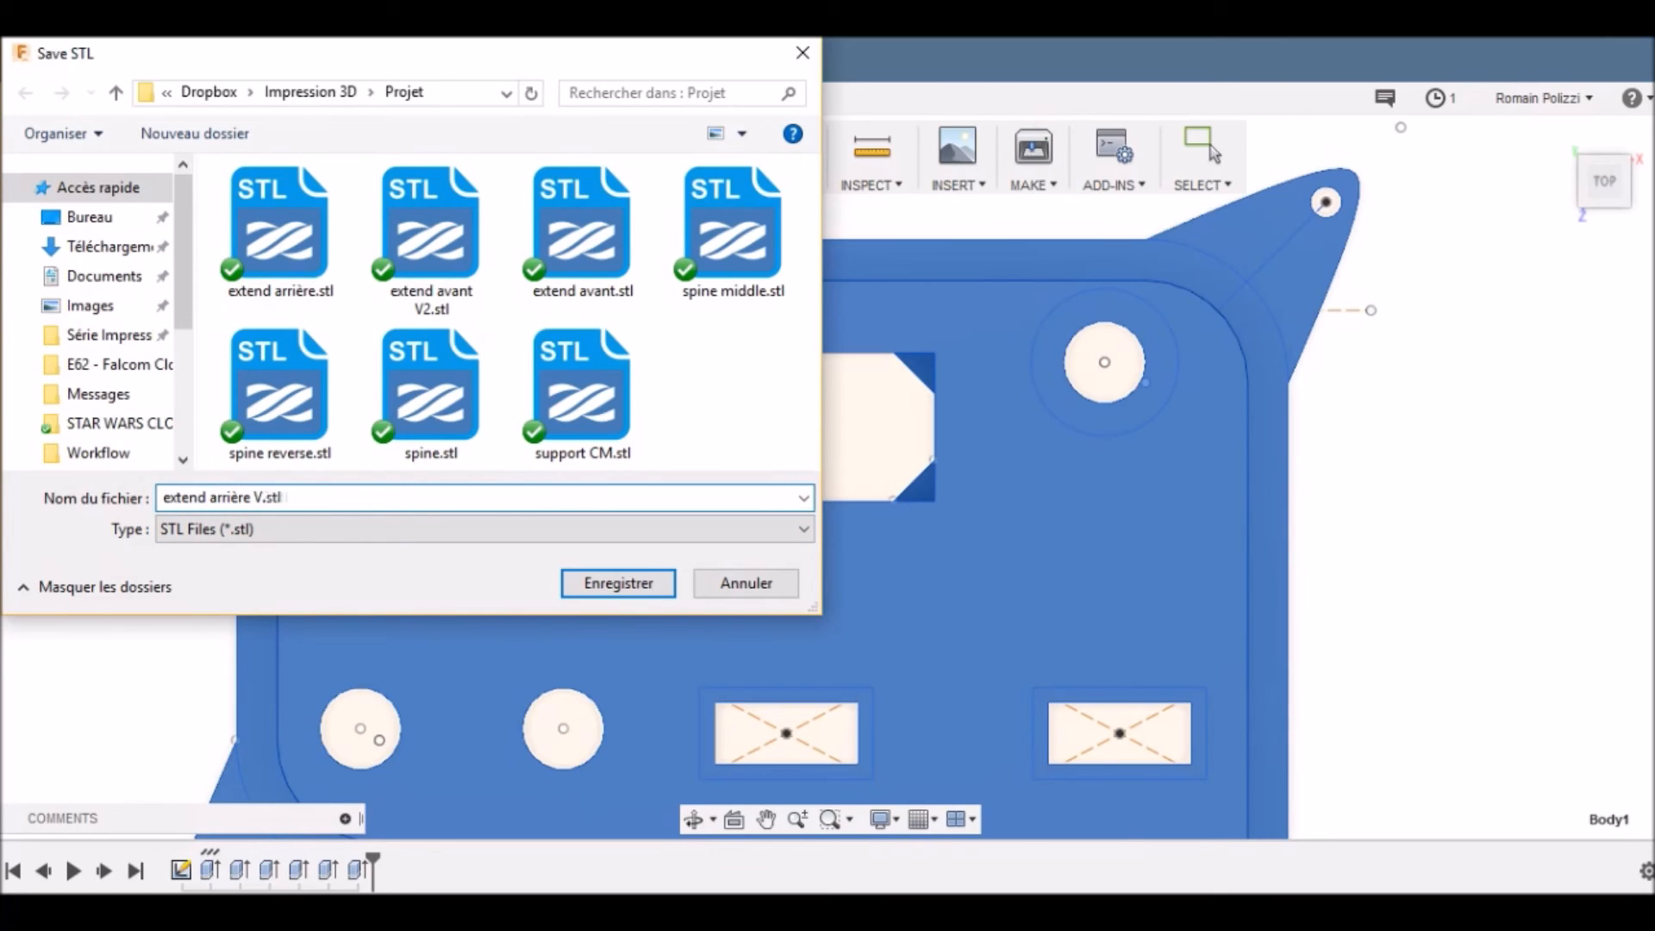
{"action": "type", "text": "V"}
{"action": "key", "text": "Return"}
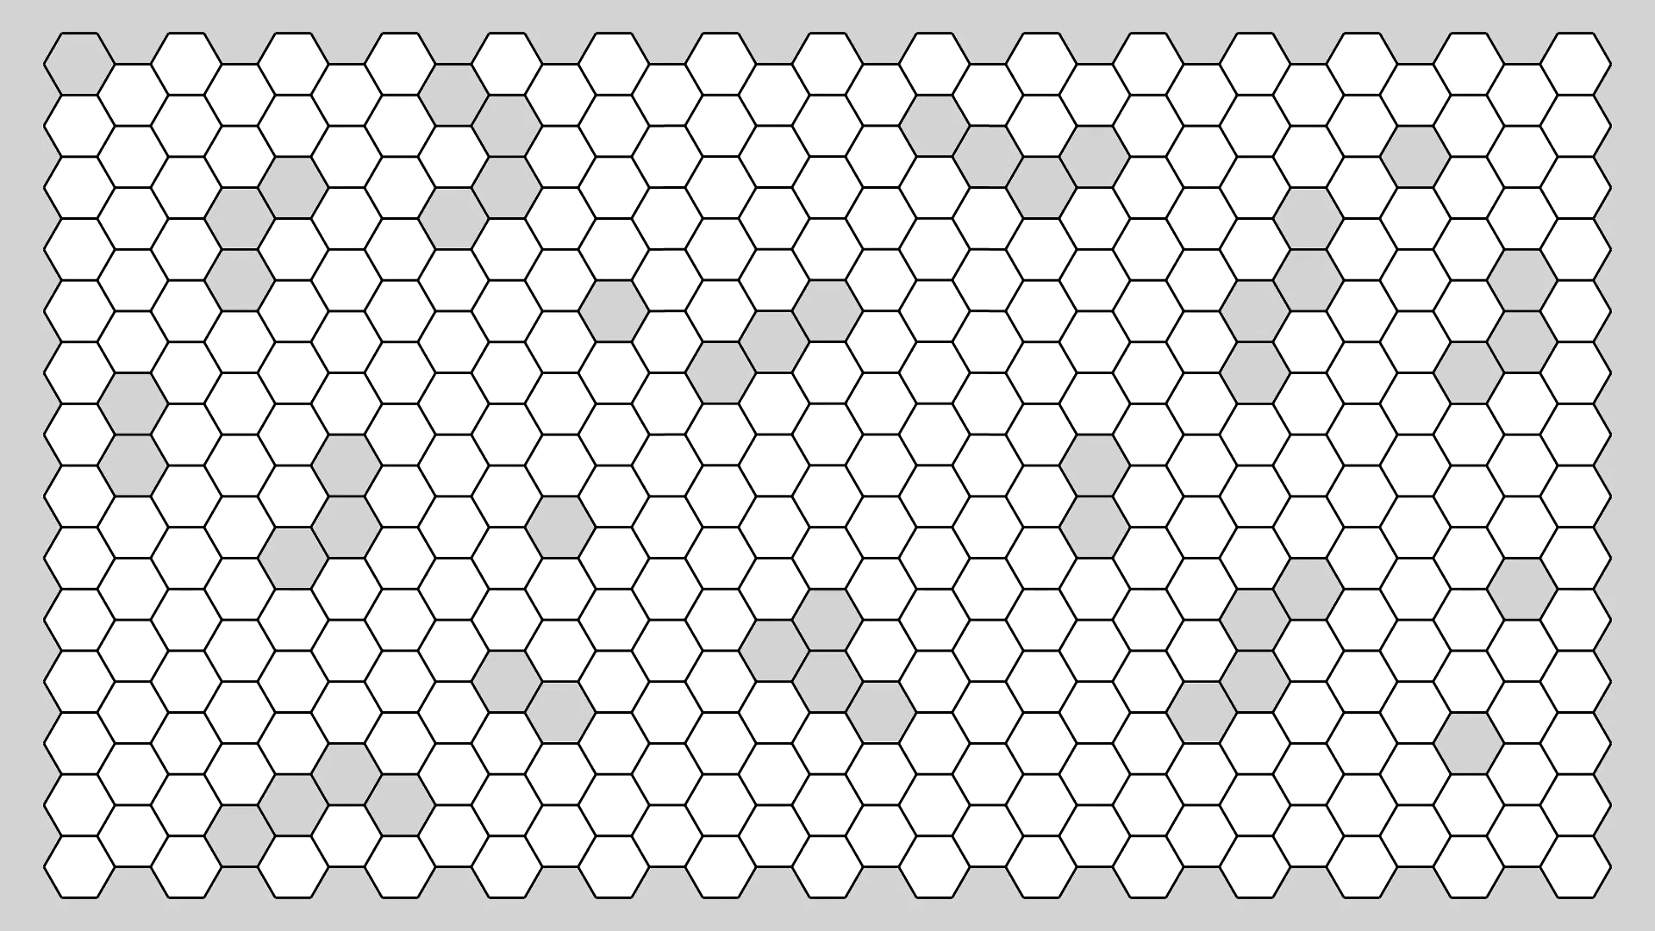